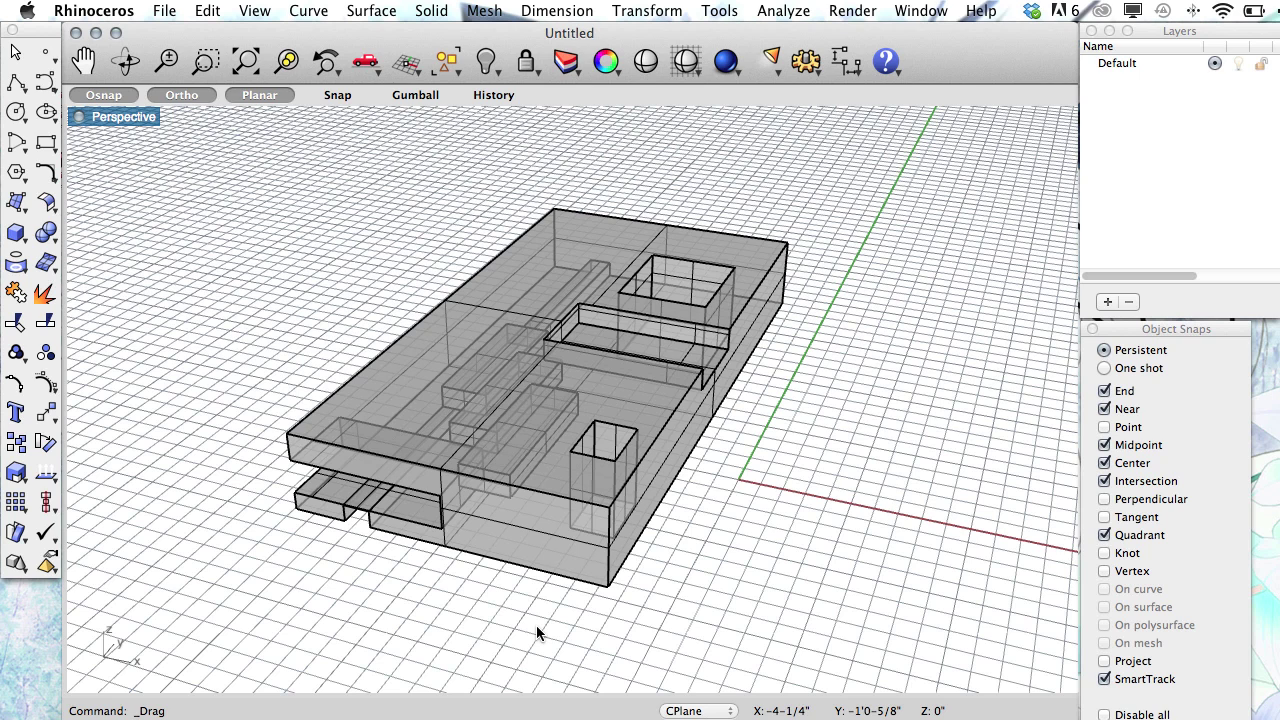
- Check the model units and tolerances in the document's Units settings
type("Units")
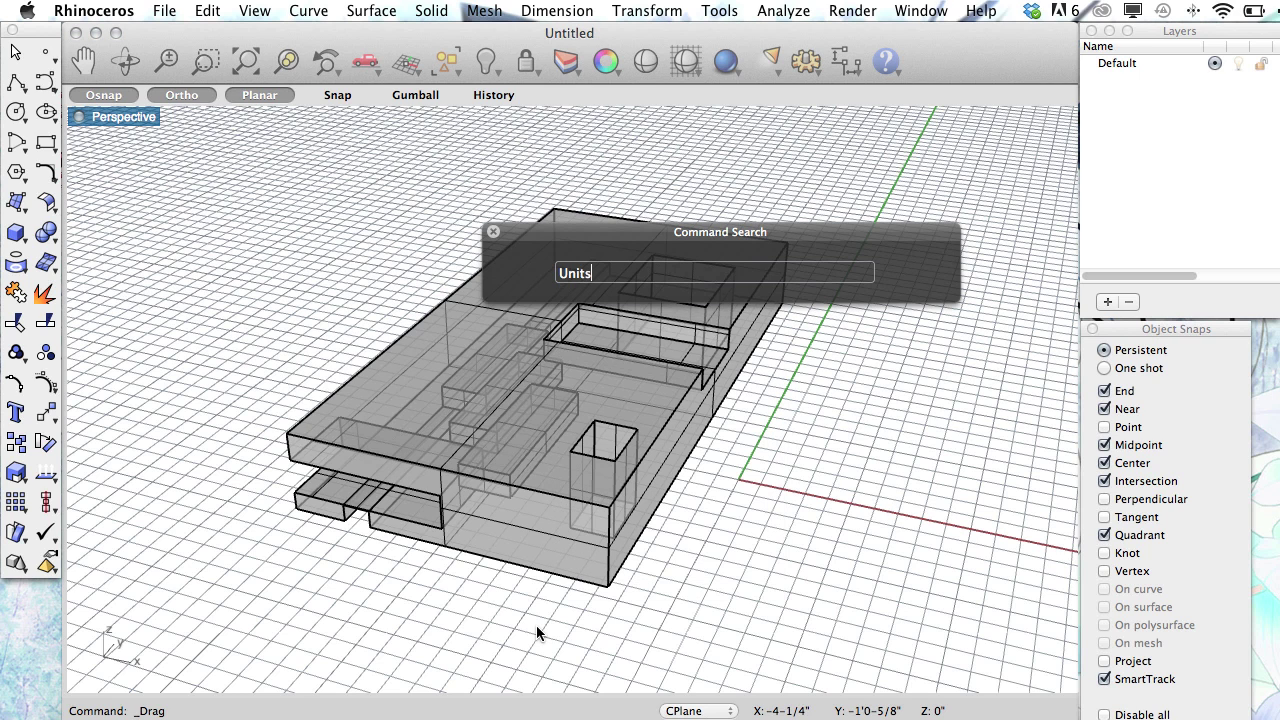
key("Return")
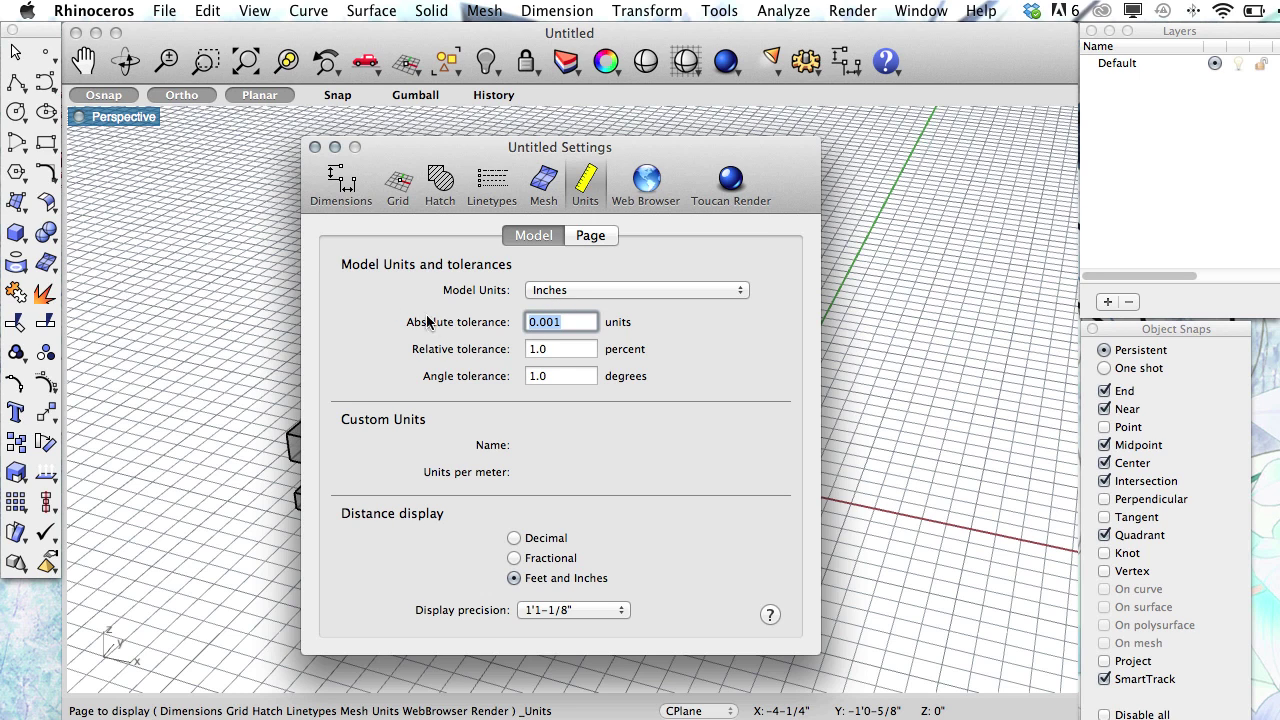
key("Escape")
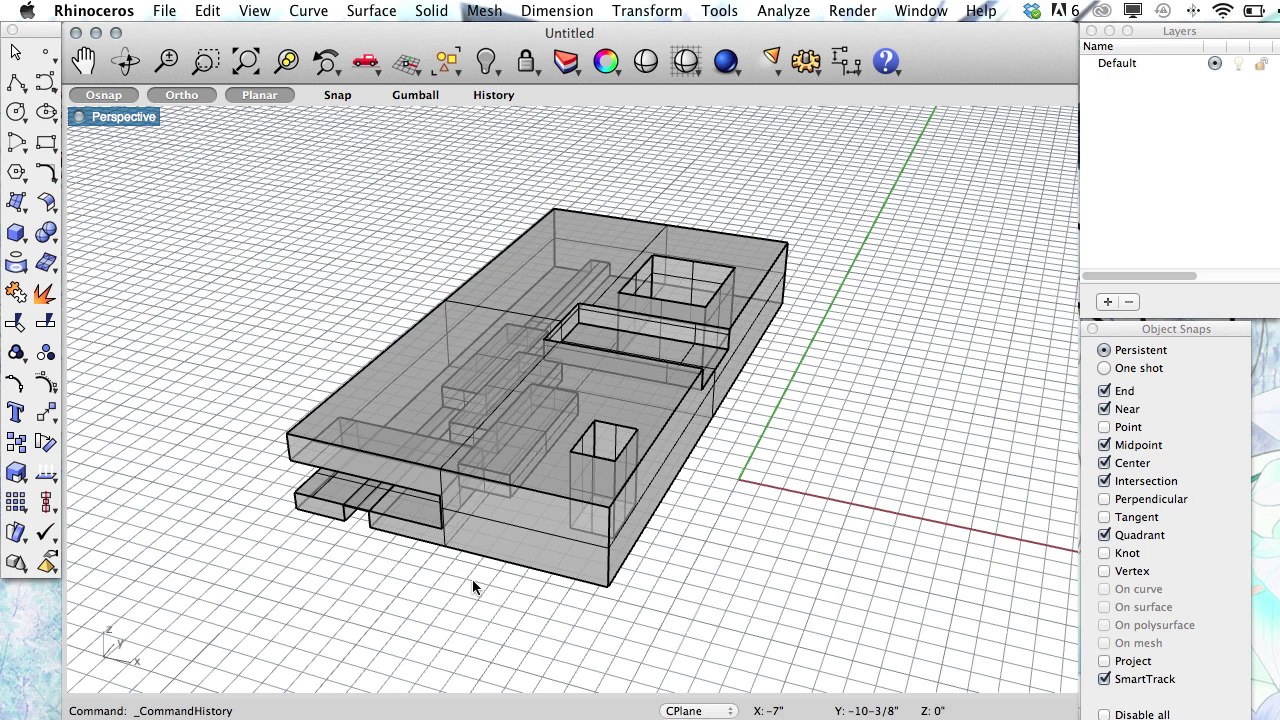
- Create a corner-to-corner rectangular plane on the ground that extends past the solid model's footprint on all sides
left_click(518, 536)
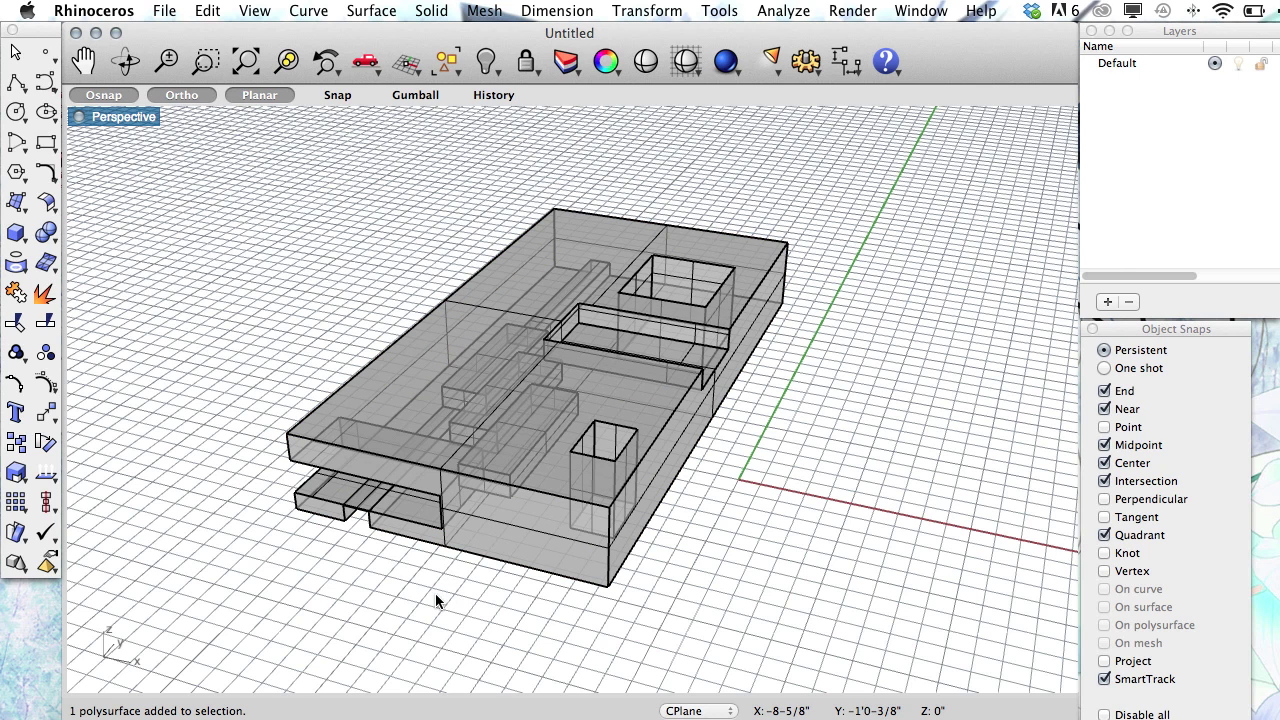
left_click(19, 207)
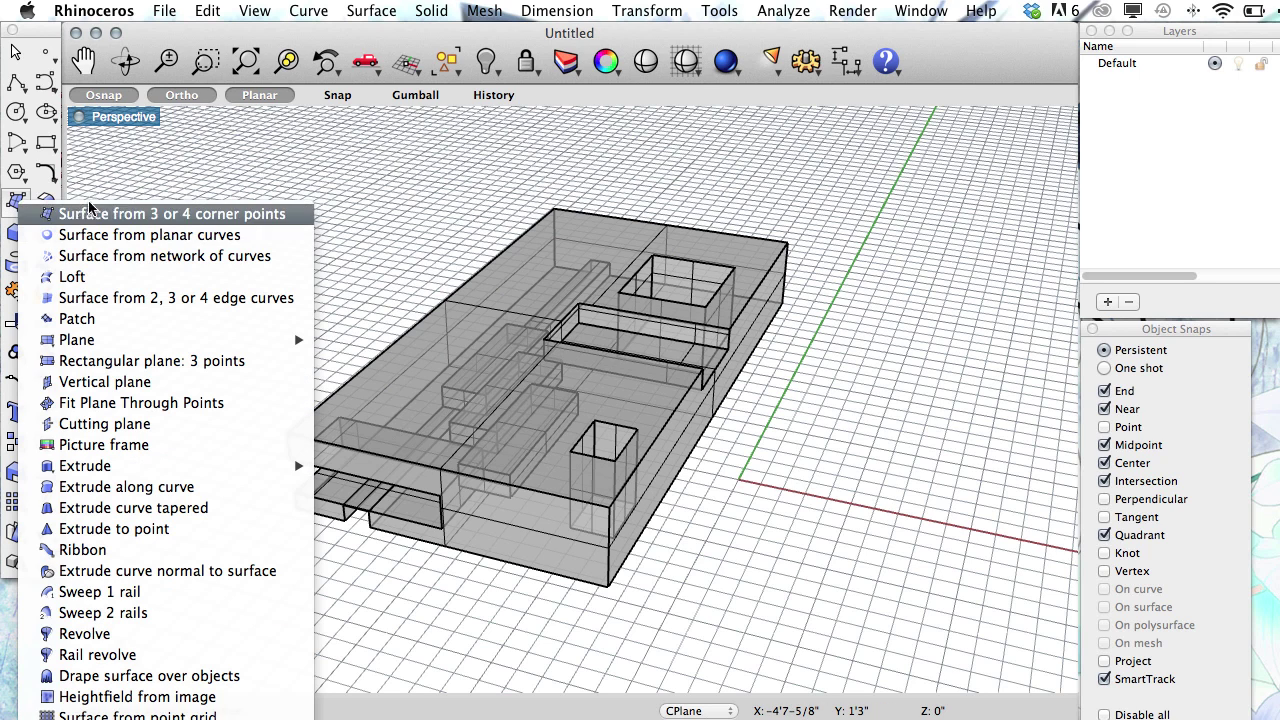
mouse_move(145, 343)
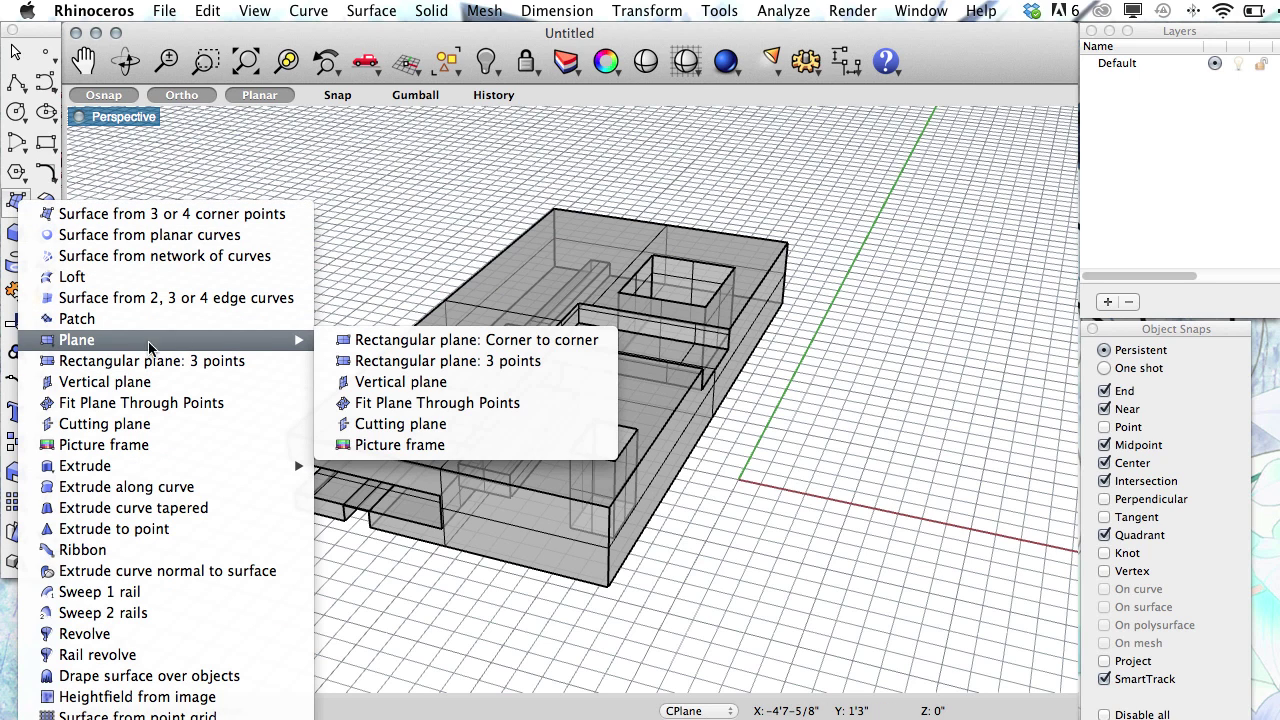
left_click(401, 346)
left_click(180, 506)
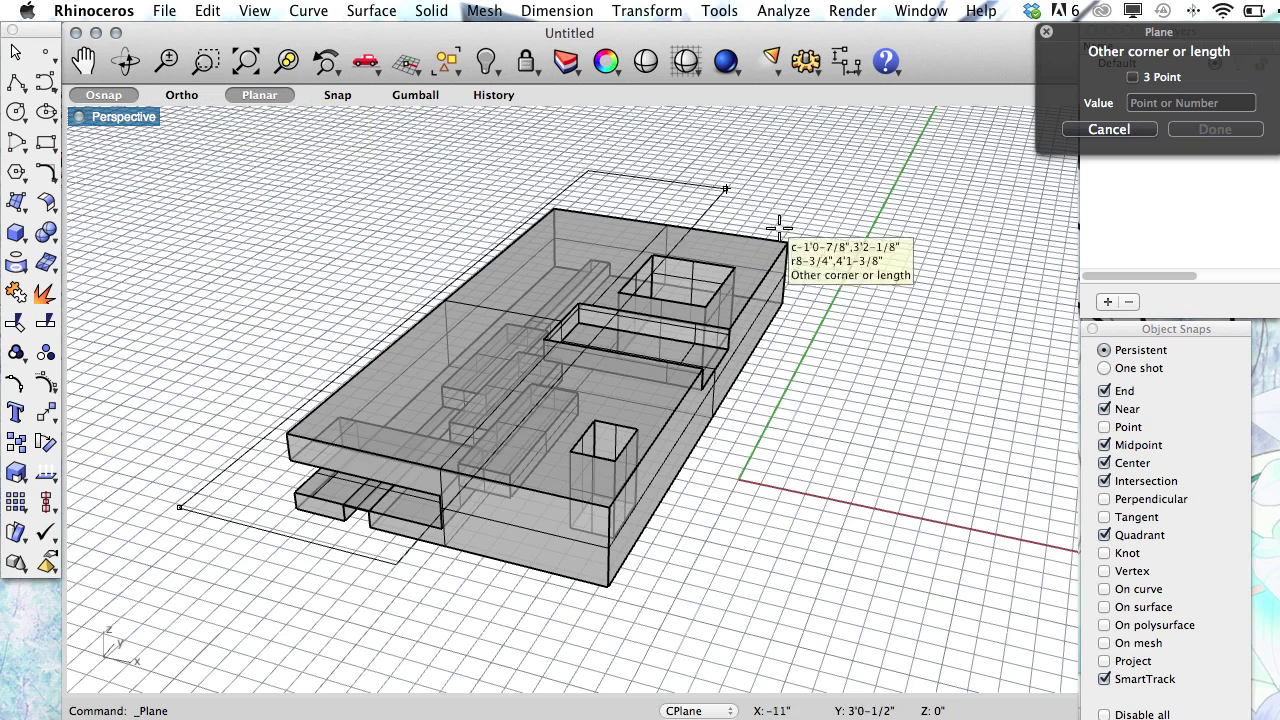
left_click(871, 228)
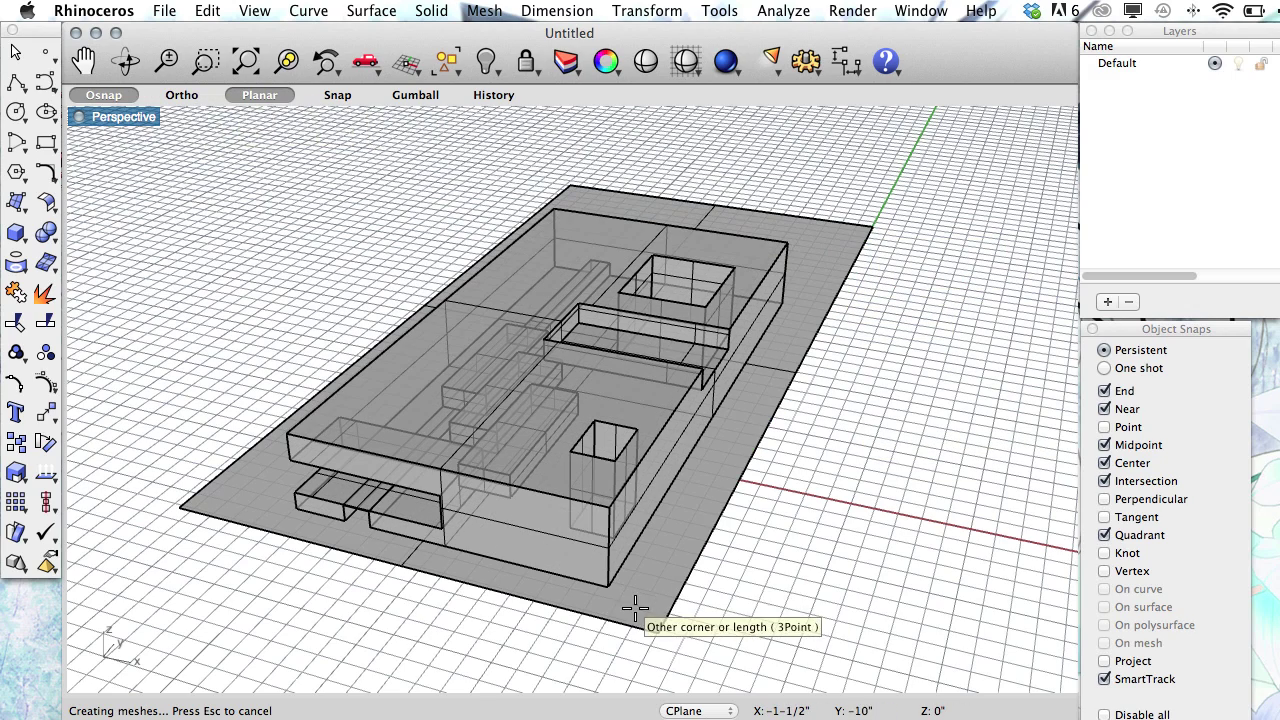
- Move the rectangular plane vertically up by about 1-3/4" so it cuts through the model at mid-height
scroll(650, 592, "up", 5)
right_click_drag(648, 552, 652, 516)
type("Move")
key("Return")
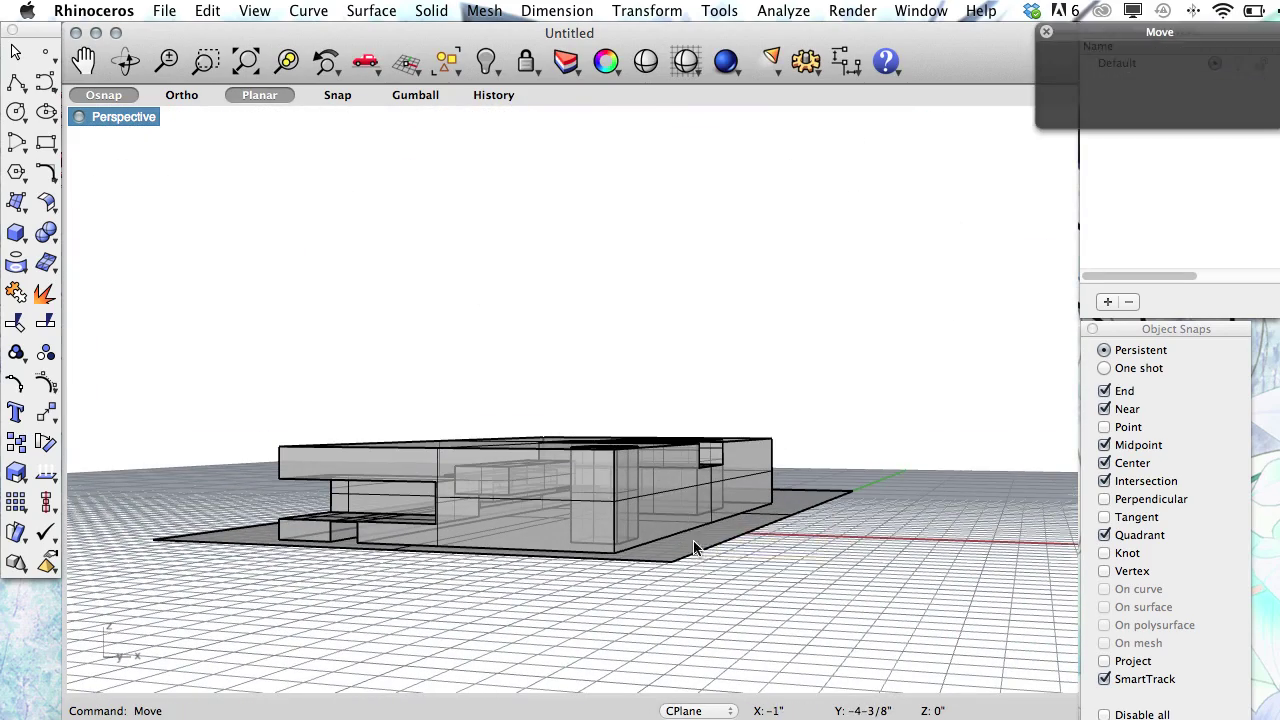
left_click(690, 530)
key("Return")
type("v")
key("Return")
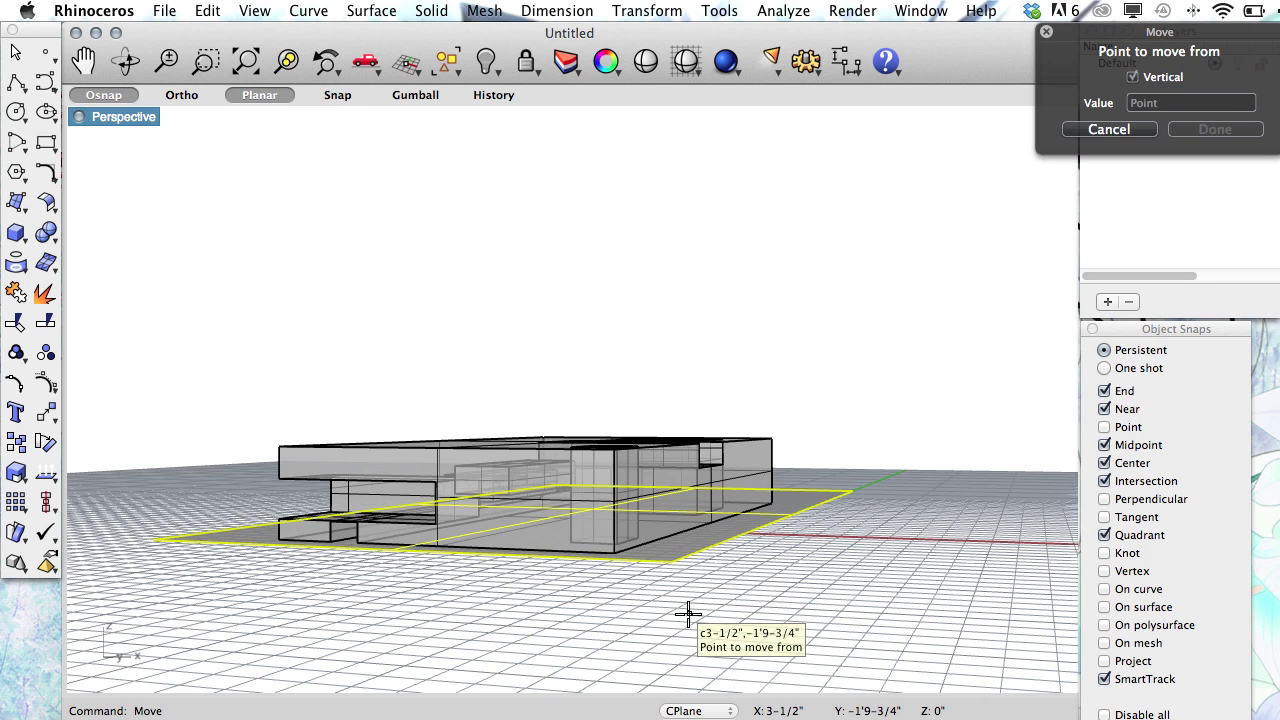
left_click(686, 608)
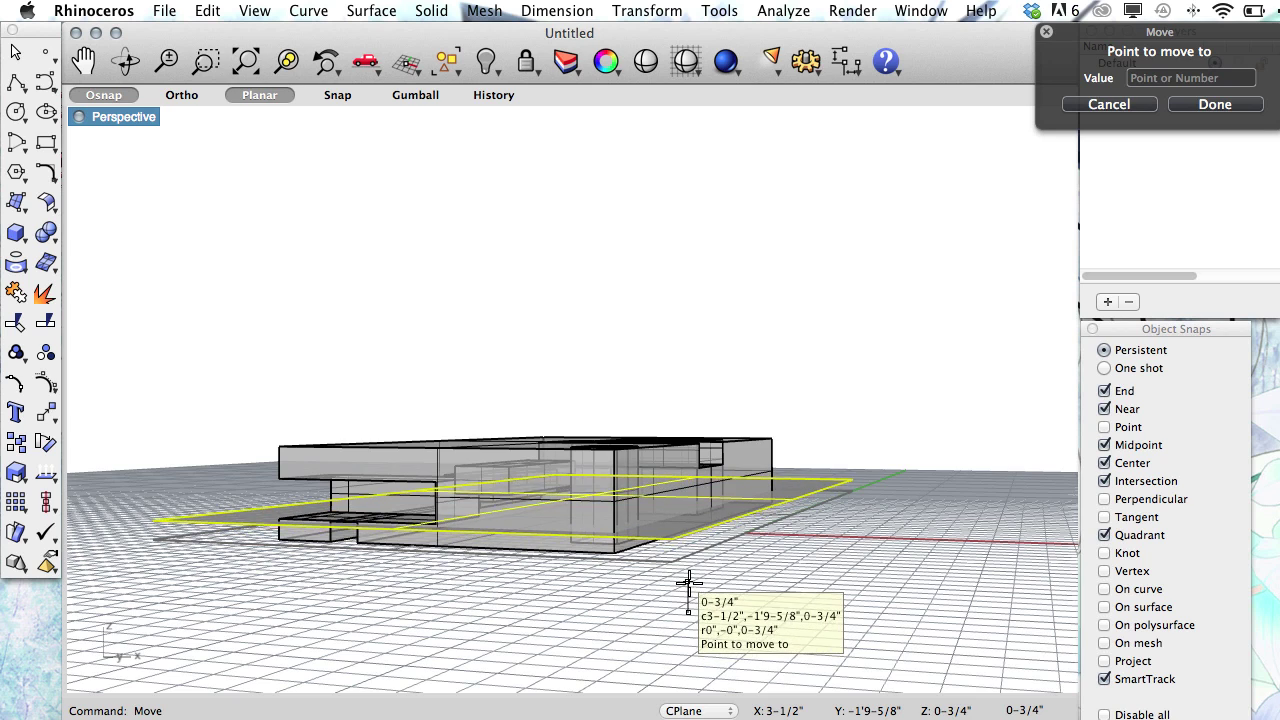
right_click_drag(686, 586, 764, 567)
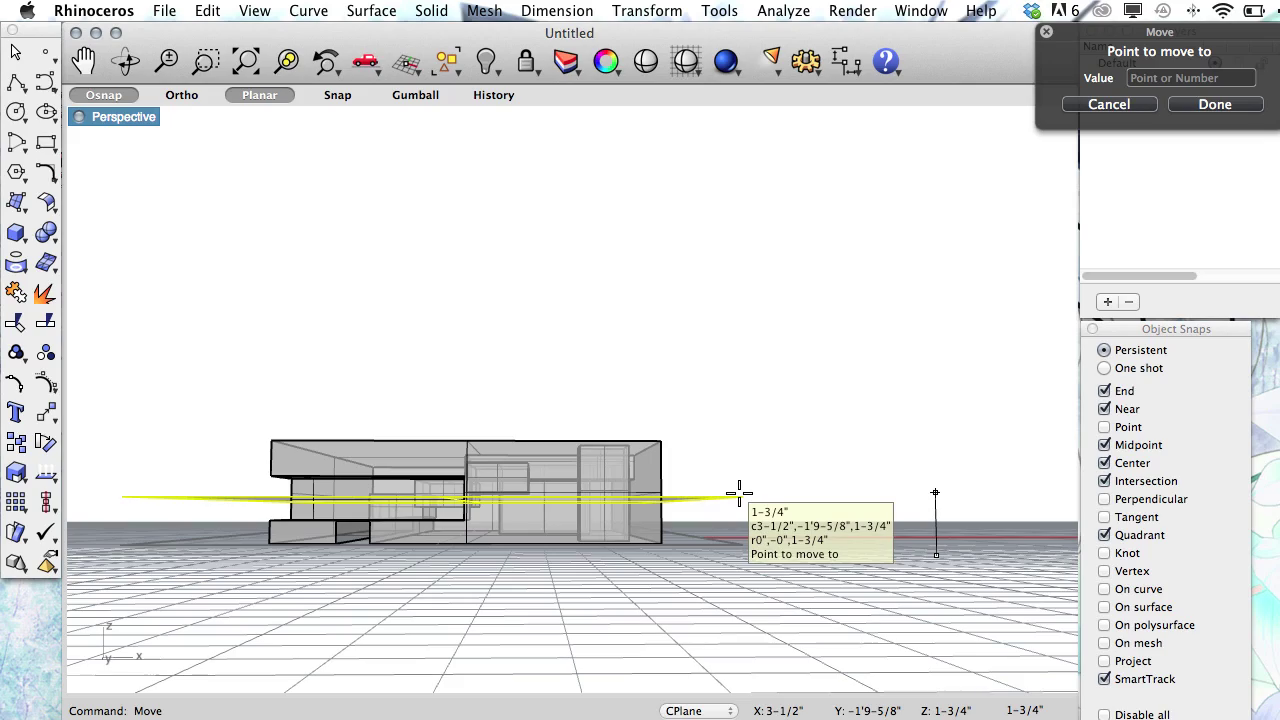
left_click(740, 492)
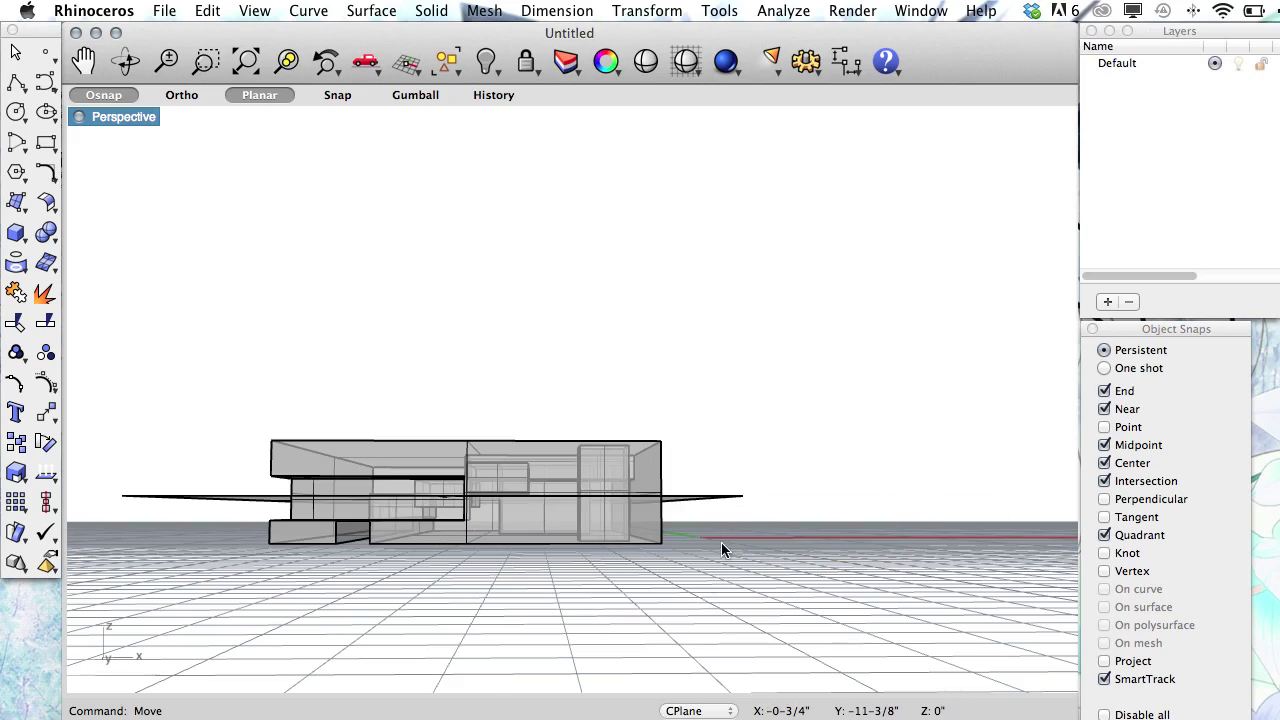
- Split the solid model with the horizontal plane as the cutting object
right_click_drag(723, 546, 737, 523)
type("Split")
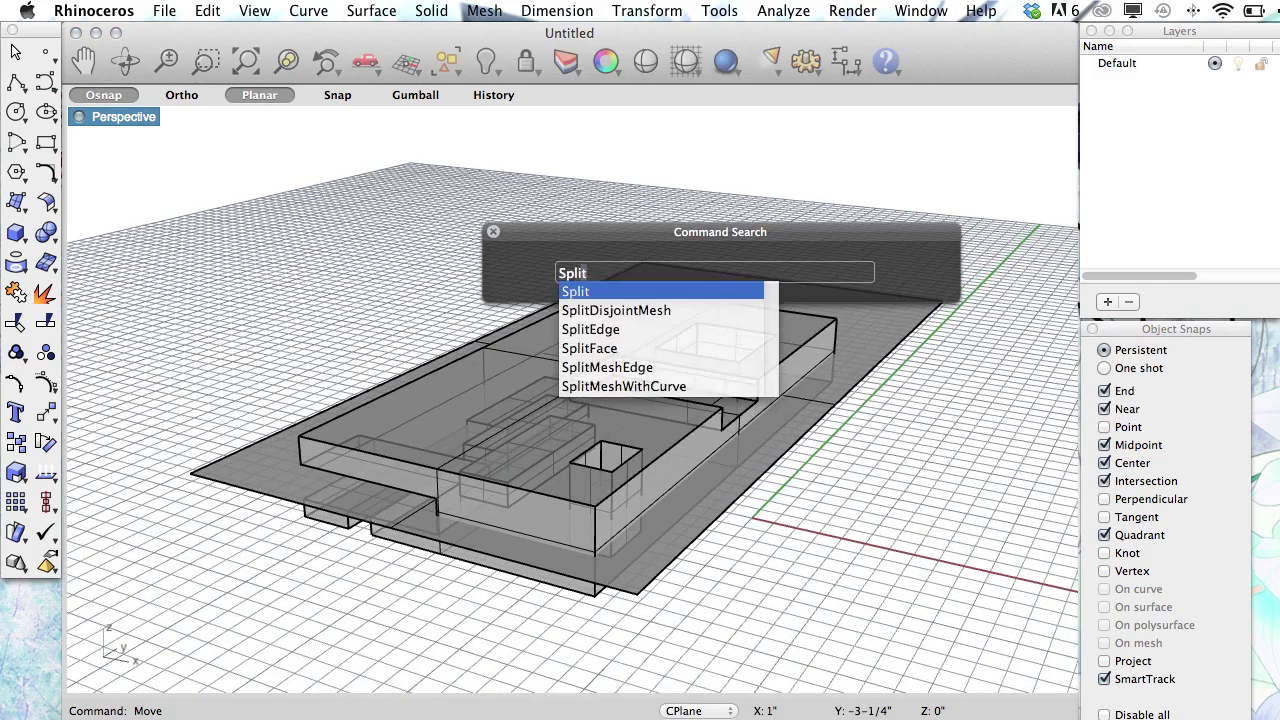
key("Return")
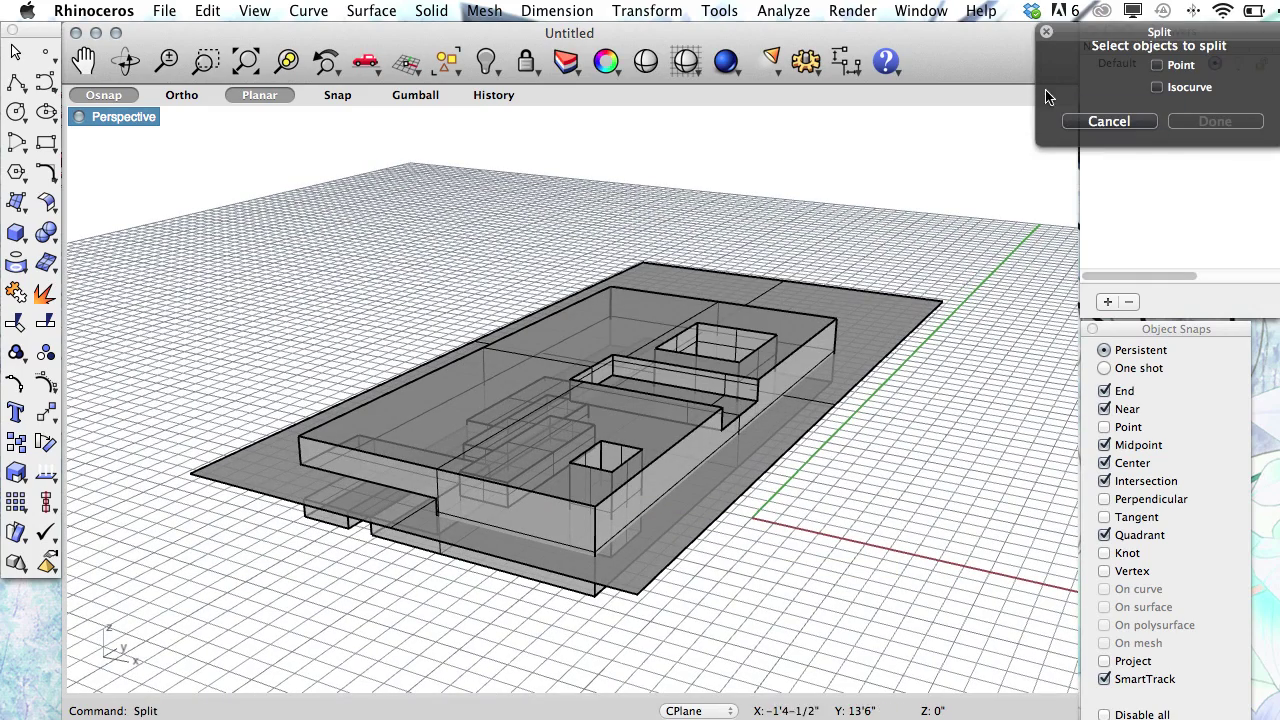
left_click_drag(1160, 34, 948, 101)
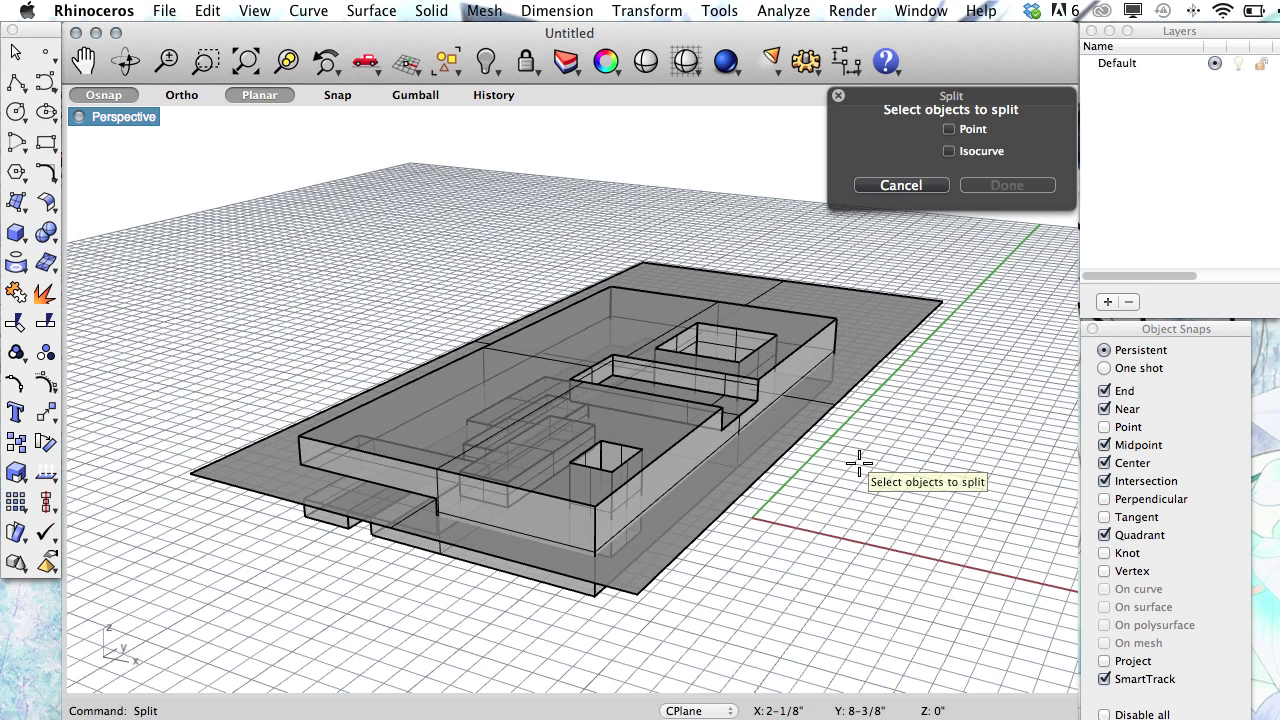
left_click(652, 401)
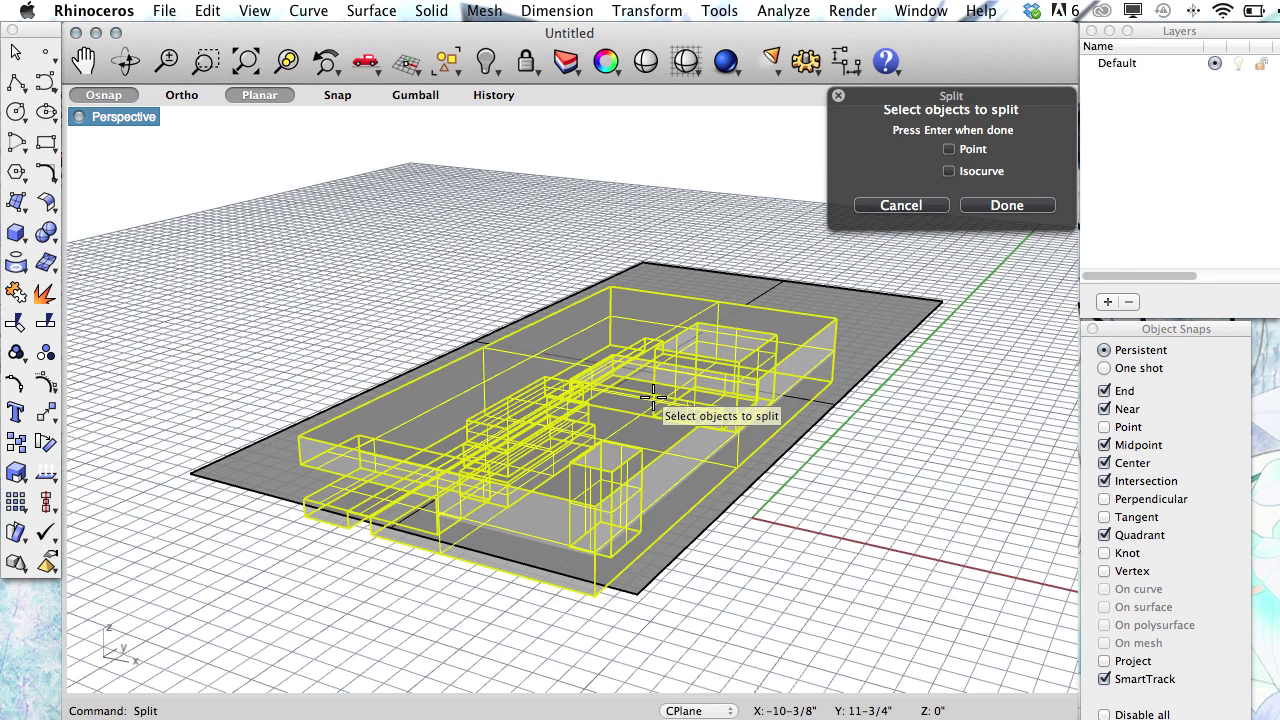
key("Return")
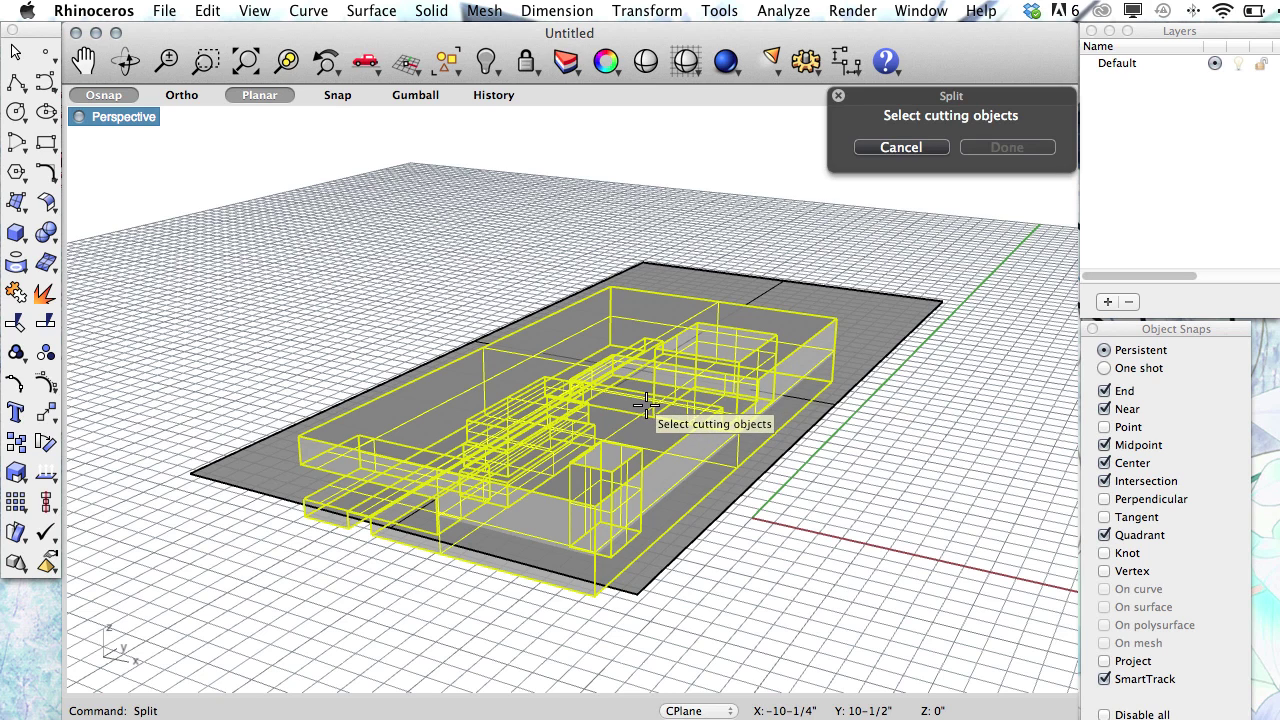
left_click(277, 472)
key("Return")
key("Return")
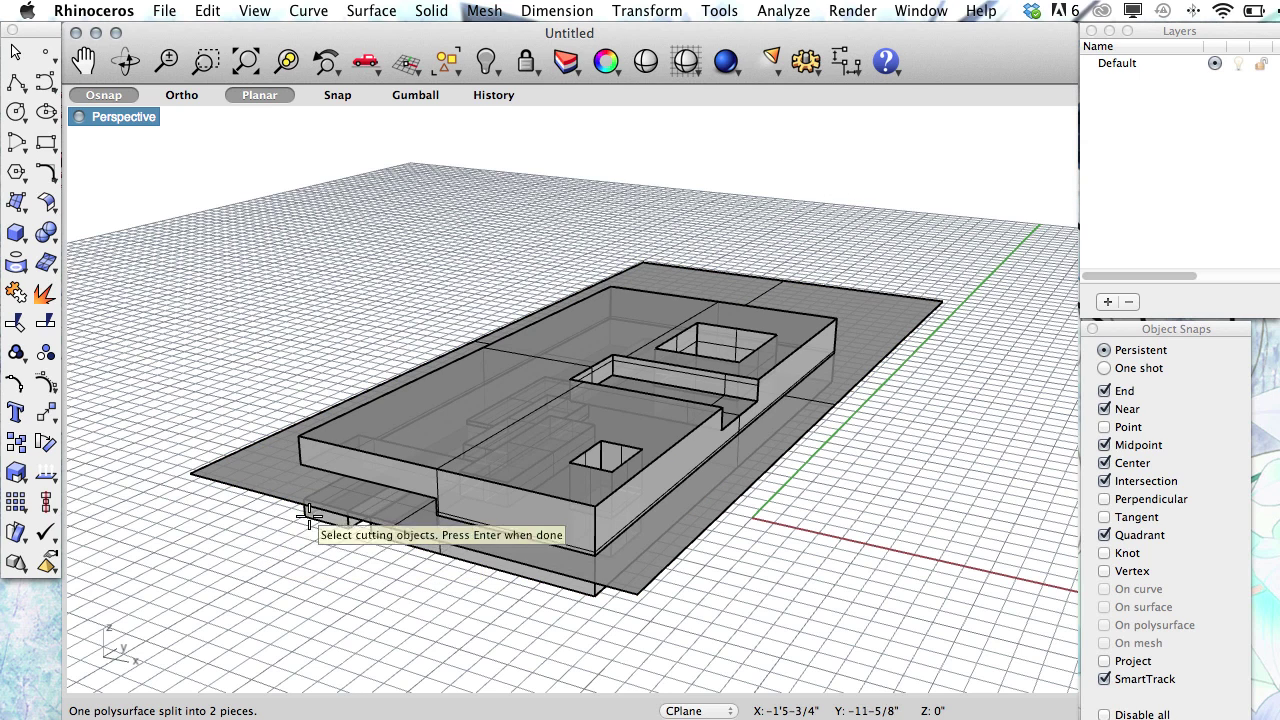
- Delete the horizontal cutting plane, keeping both halves of the split model
left_click(380, 450)
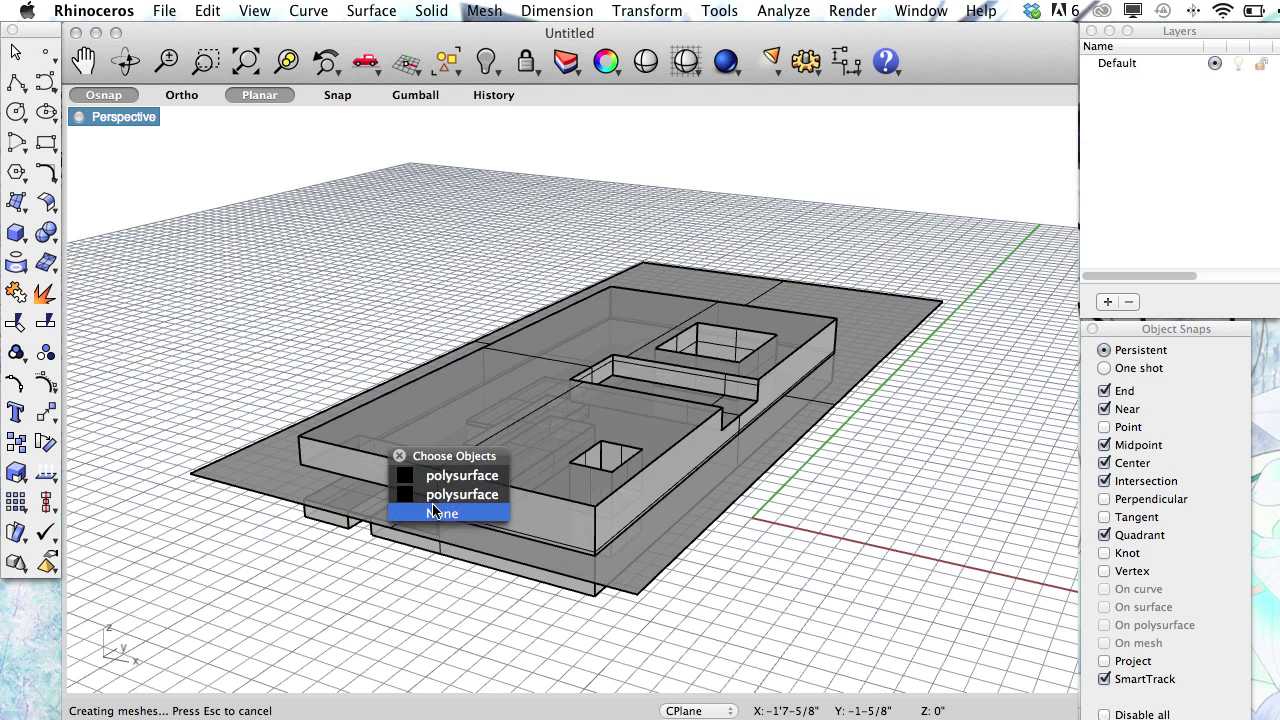
left_click(311, 533)
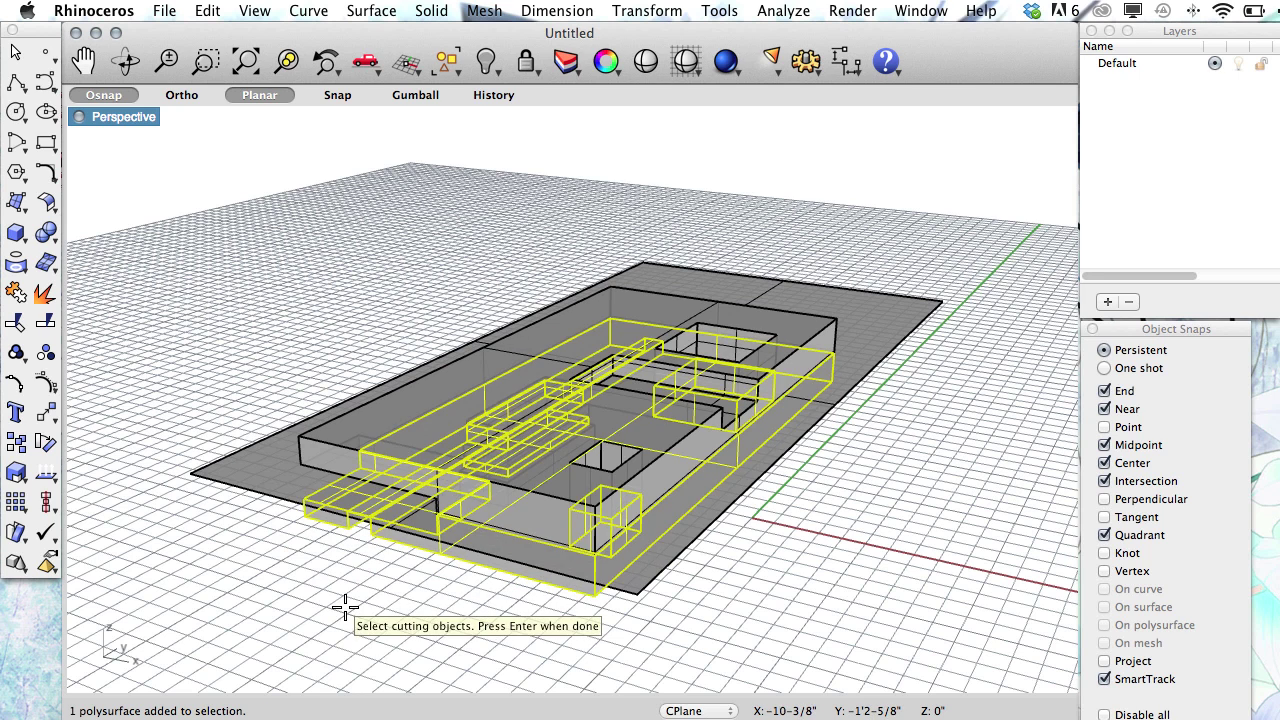
left_click(273, 491)
key("Delete")
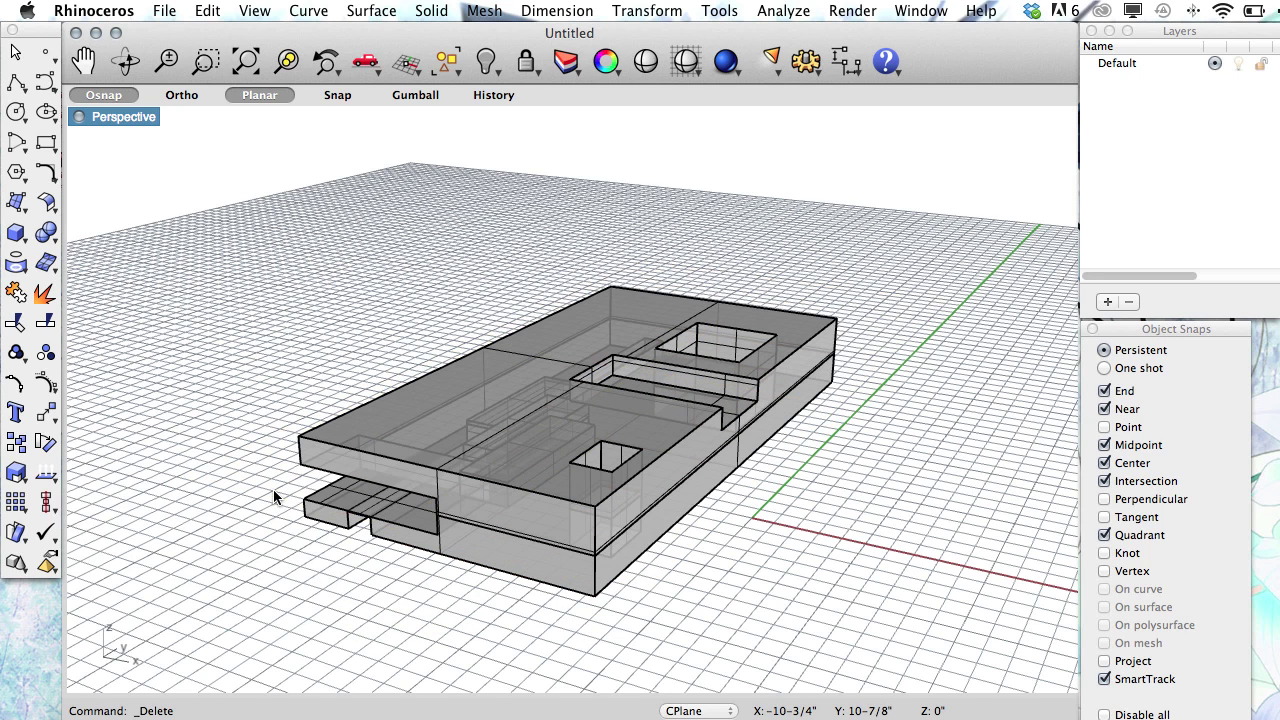
- Rotate the upper half 45 degrees in 3D about the long seam edge, opening it like a hinged lid
left_click(333, 440)
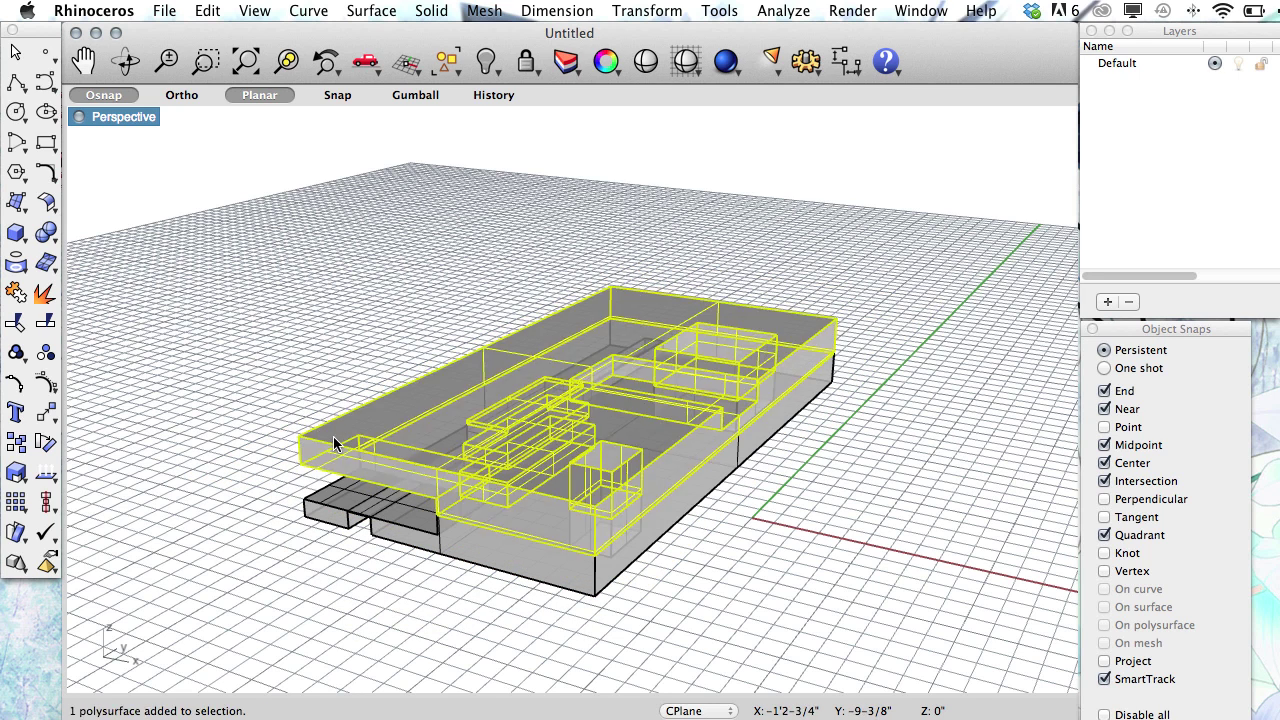
right_click_drag(273, 494, 453, 484)
type("Rotate")
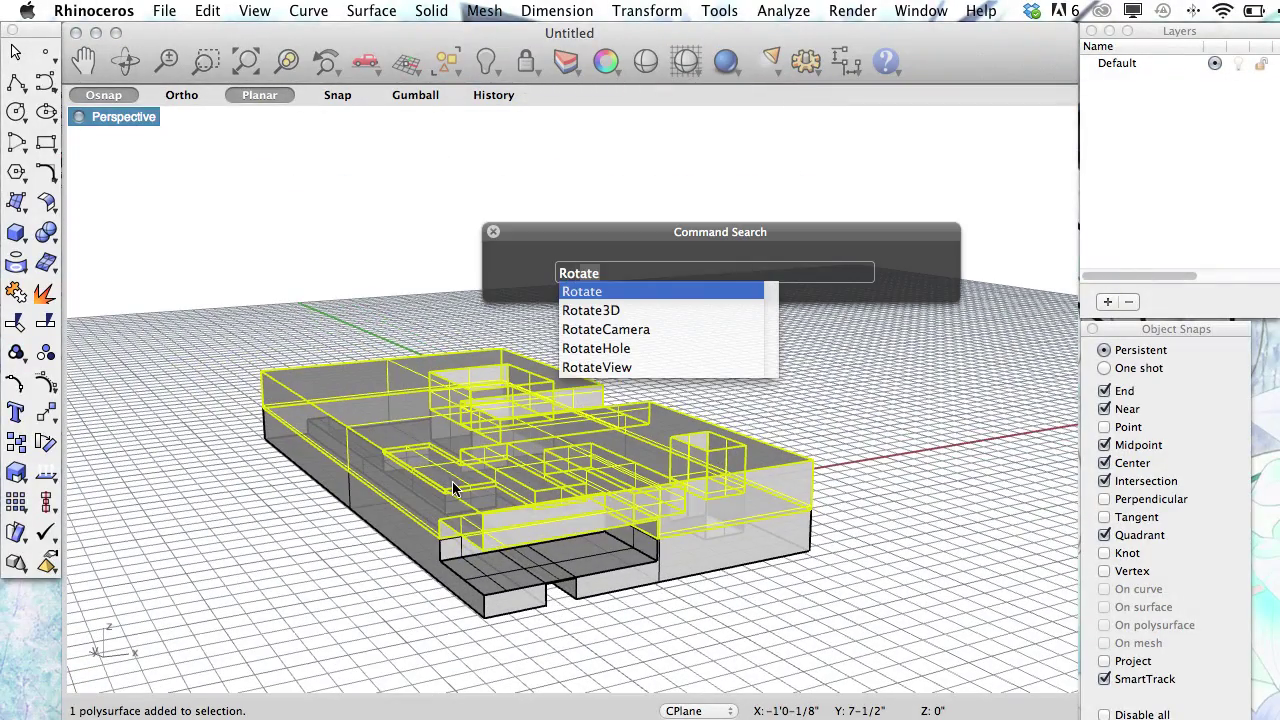
key("Down")
key("Return")
left_click(258, 403)
left_click(438, 537)
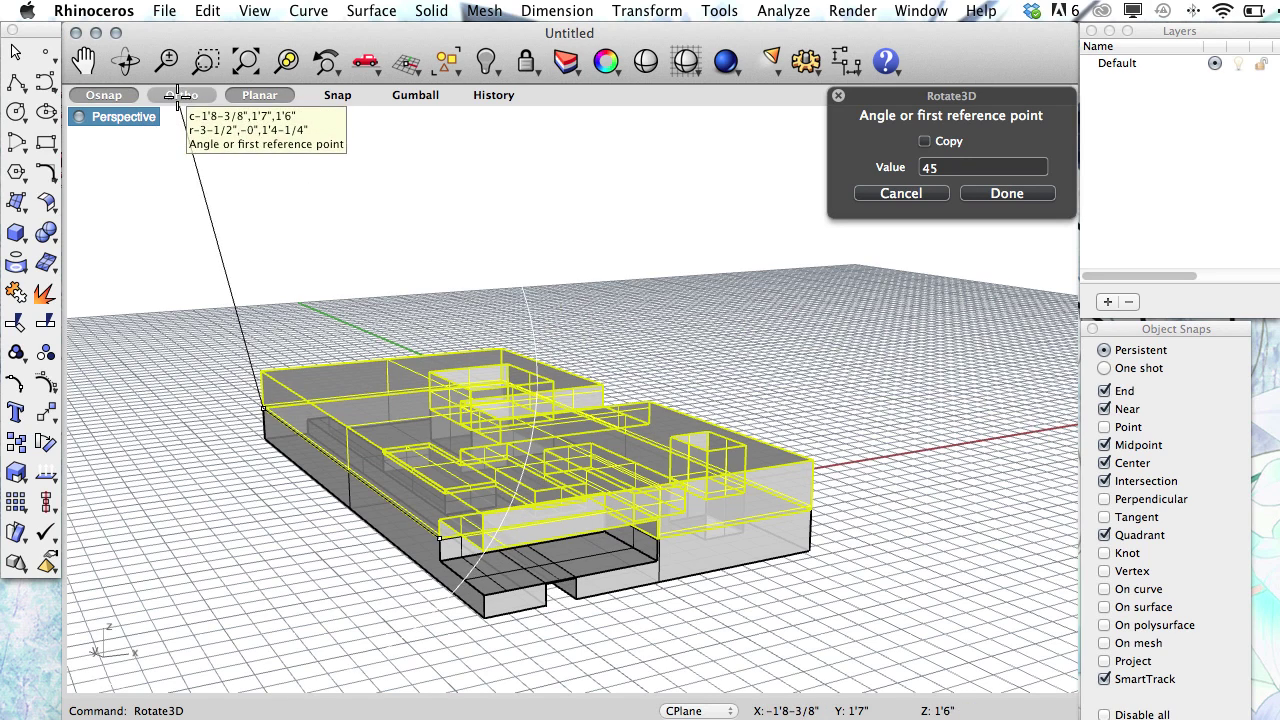
left_click(884, 368)
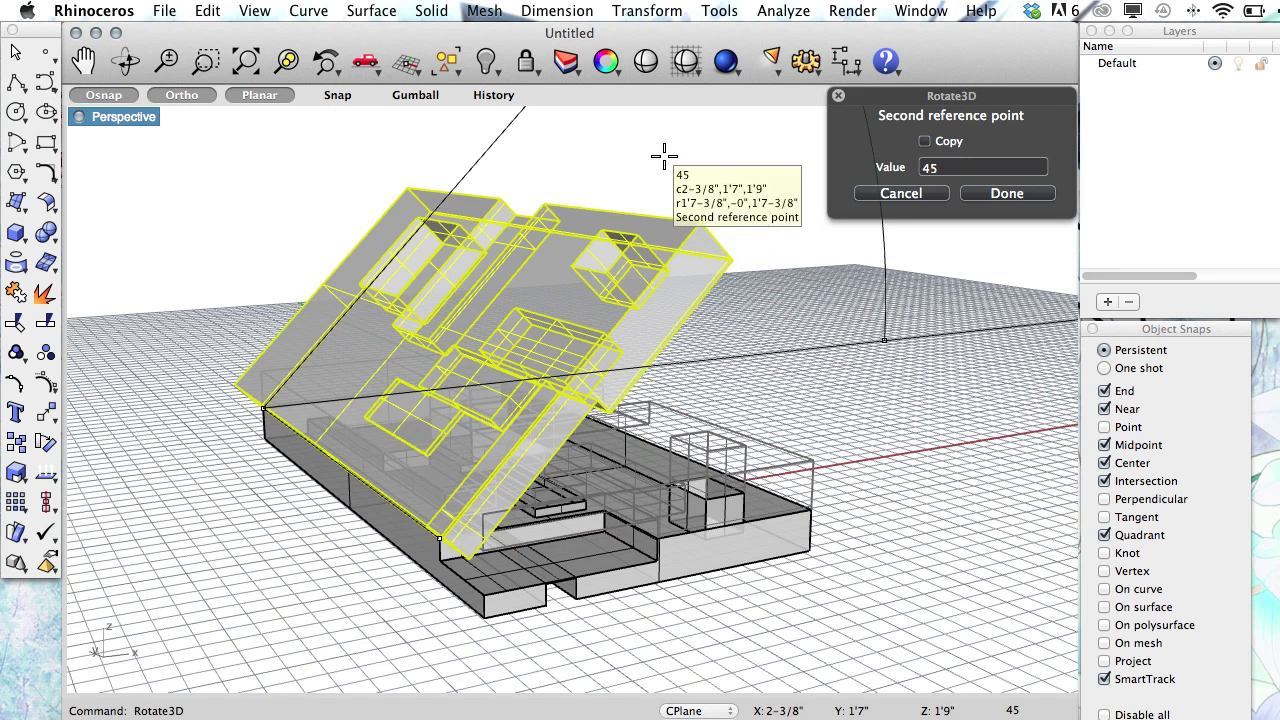
left_click(663, 157)
- Cap the open cut face of the lower half to close it into a solid
right_click_drag(830, 510, 683, 471)
left_click(856, 410)
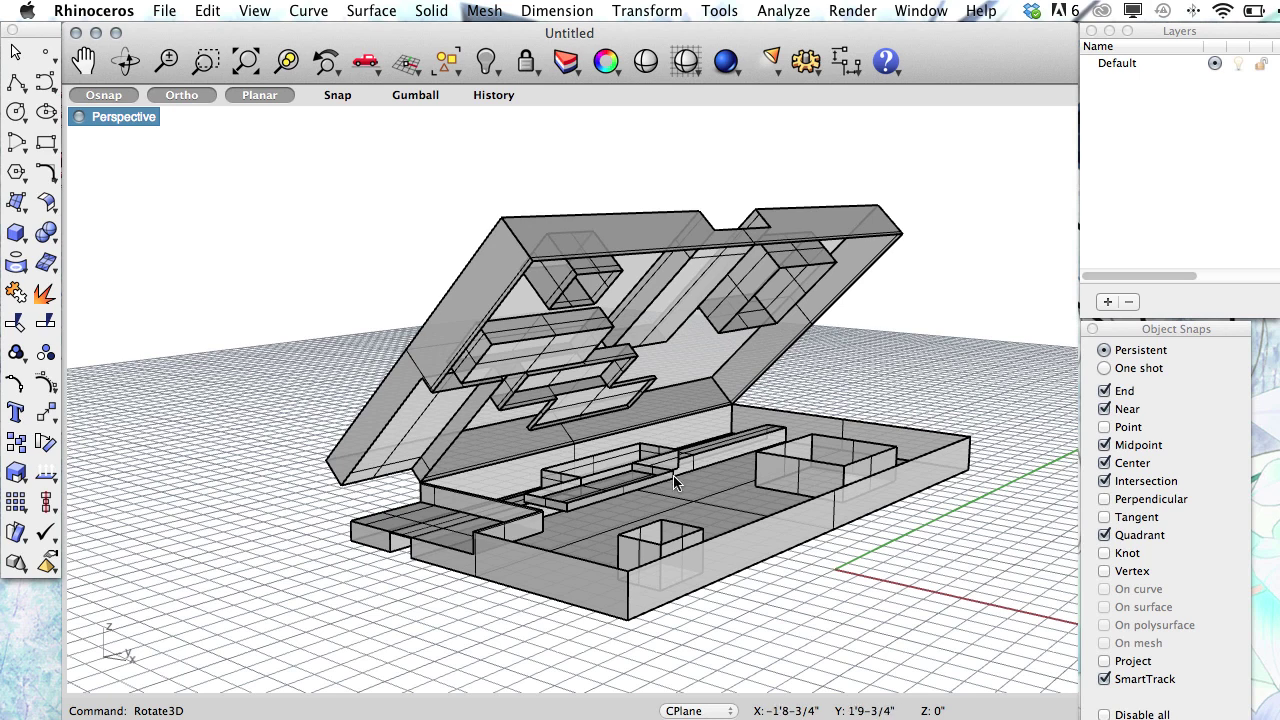
left_click(575, 597)
left_click(570, 626)
left_click(583, 572)
left_click(724, 607)
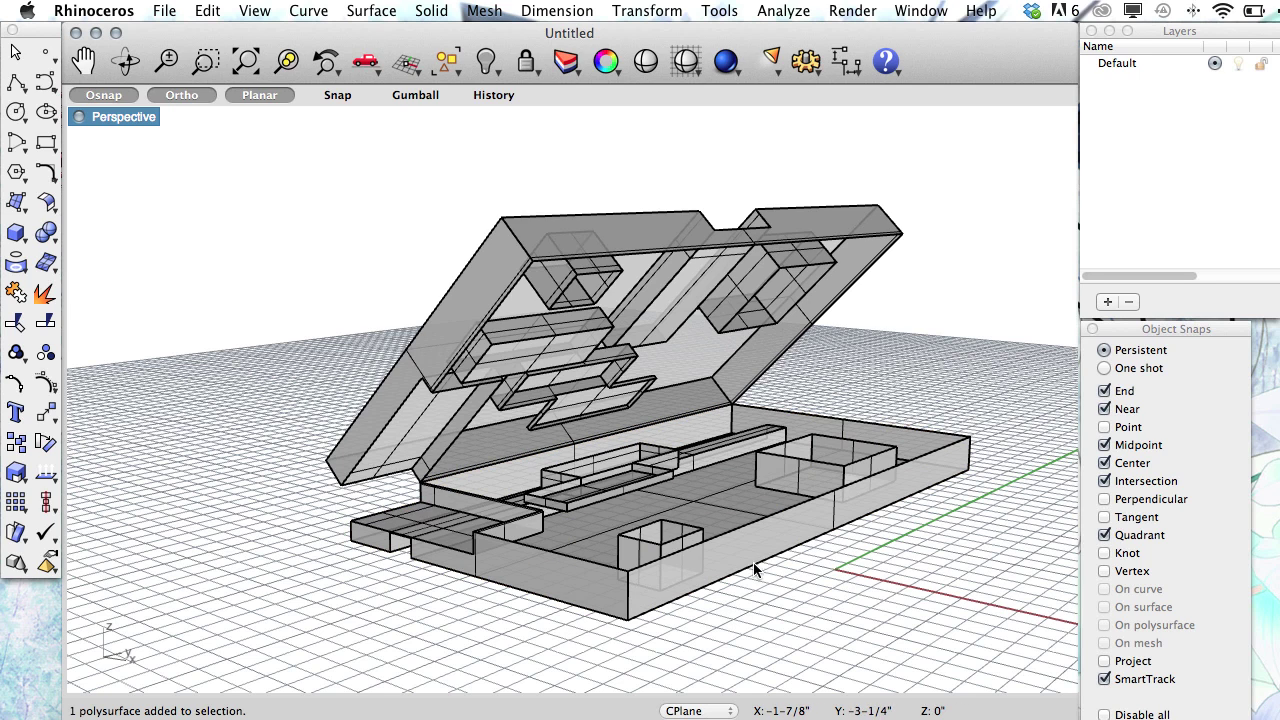
left_click(759, 532)
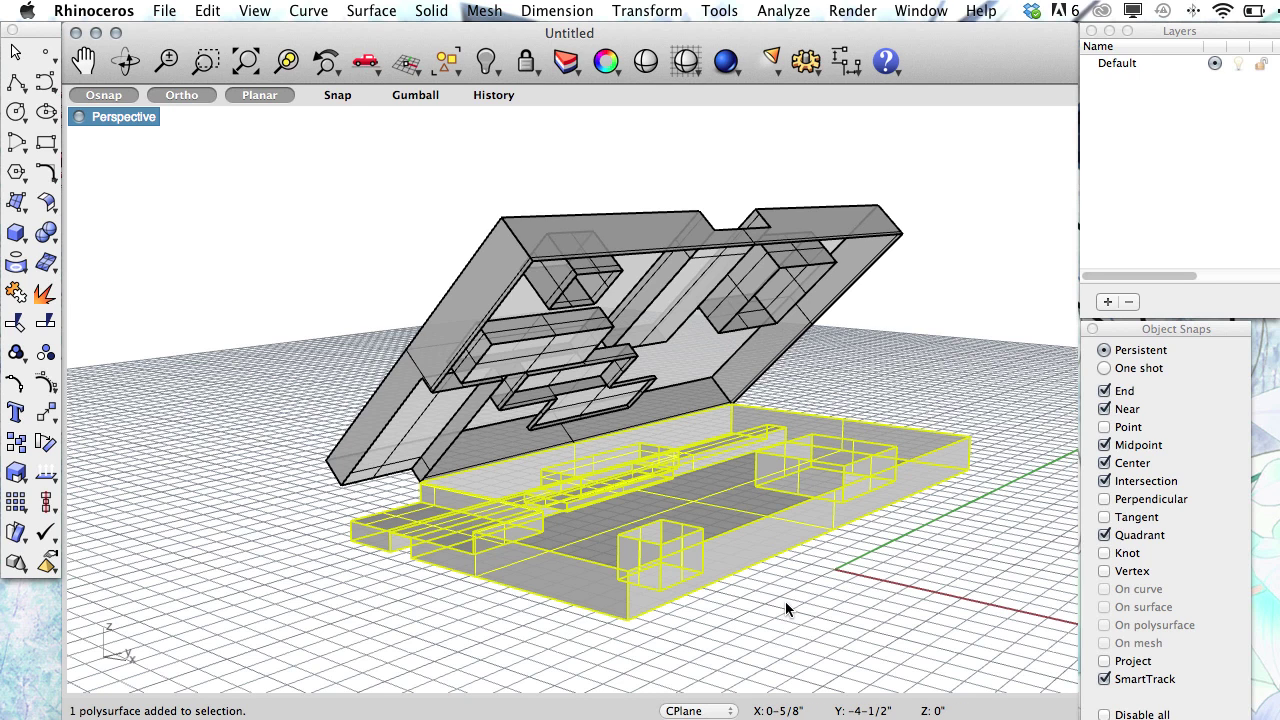
type("Cap")
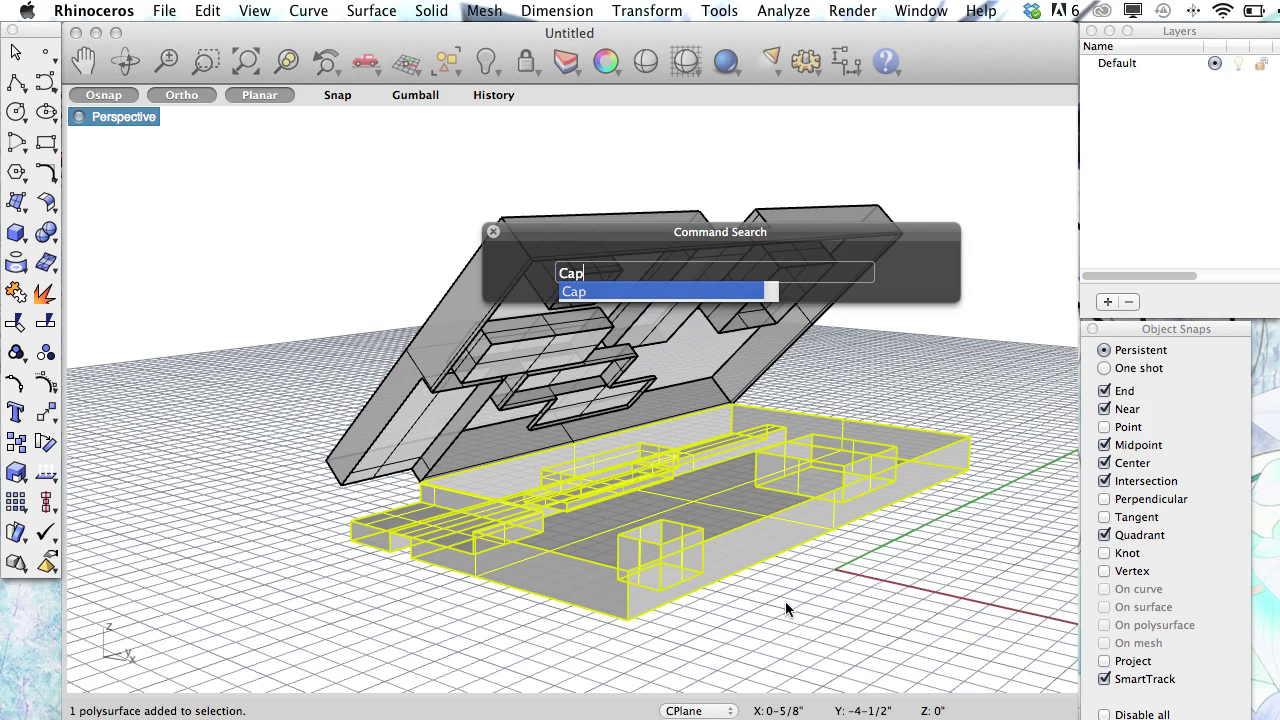
key("Return")
key("Escape")
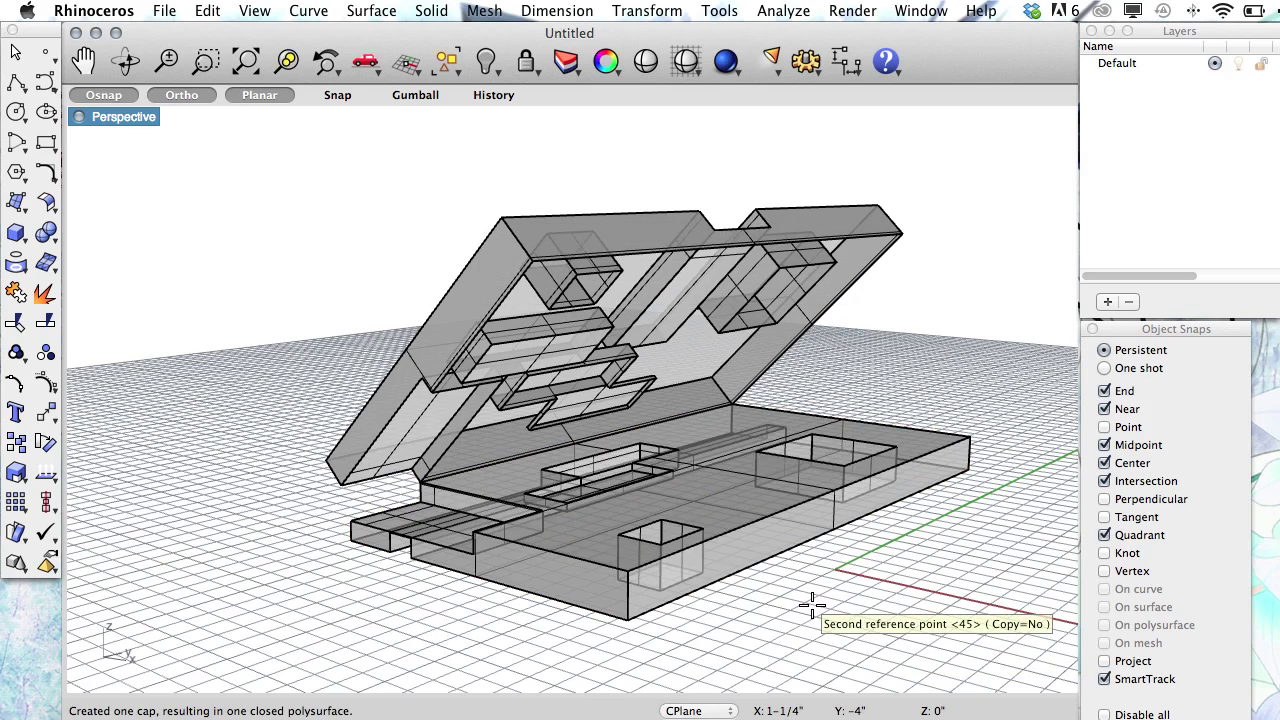
- Cap the open cut face of the raised upper half to close it into a solid
right_click_drag(657, 555, 665, 570)
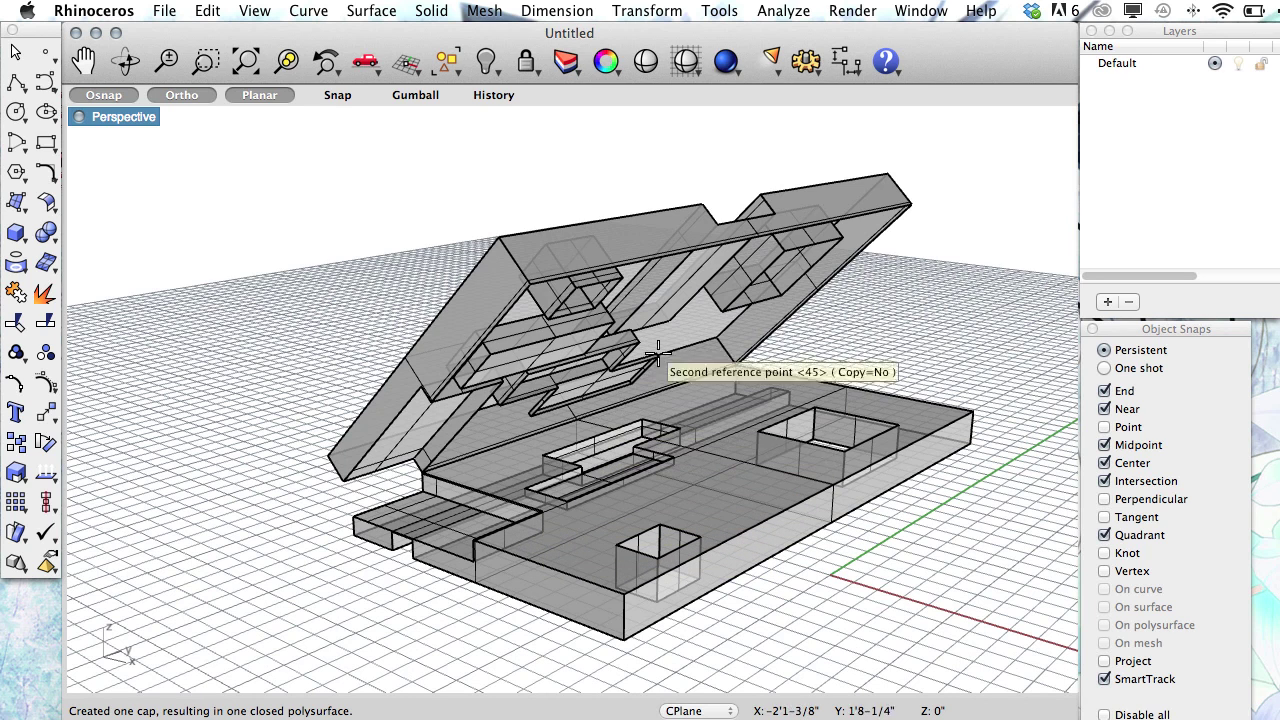
left_click(777, 311)
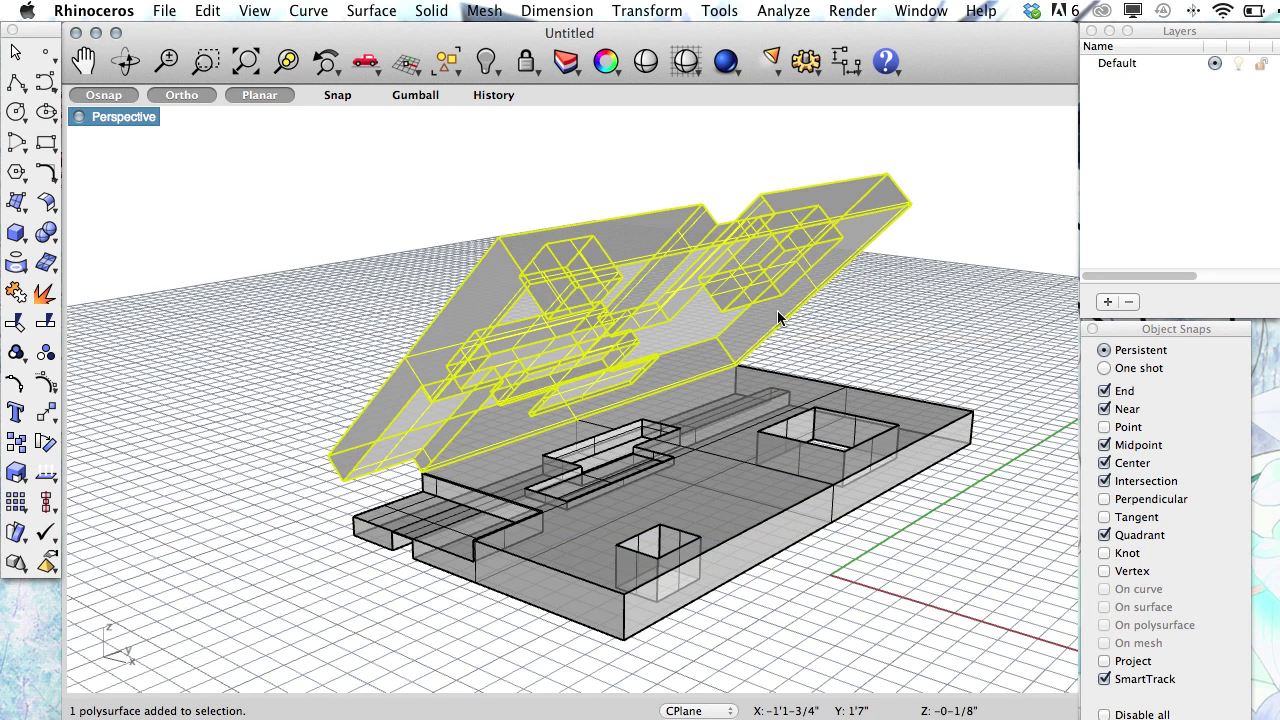
right_click(851, 319)
mouse_move(928, 327)
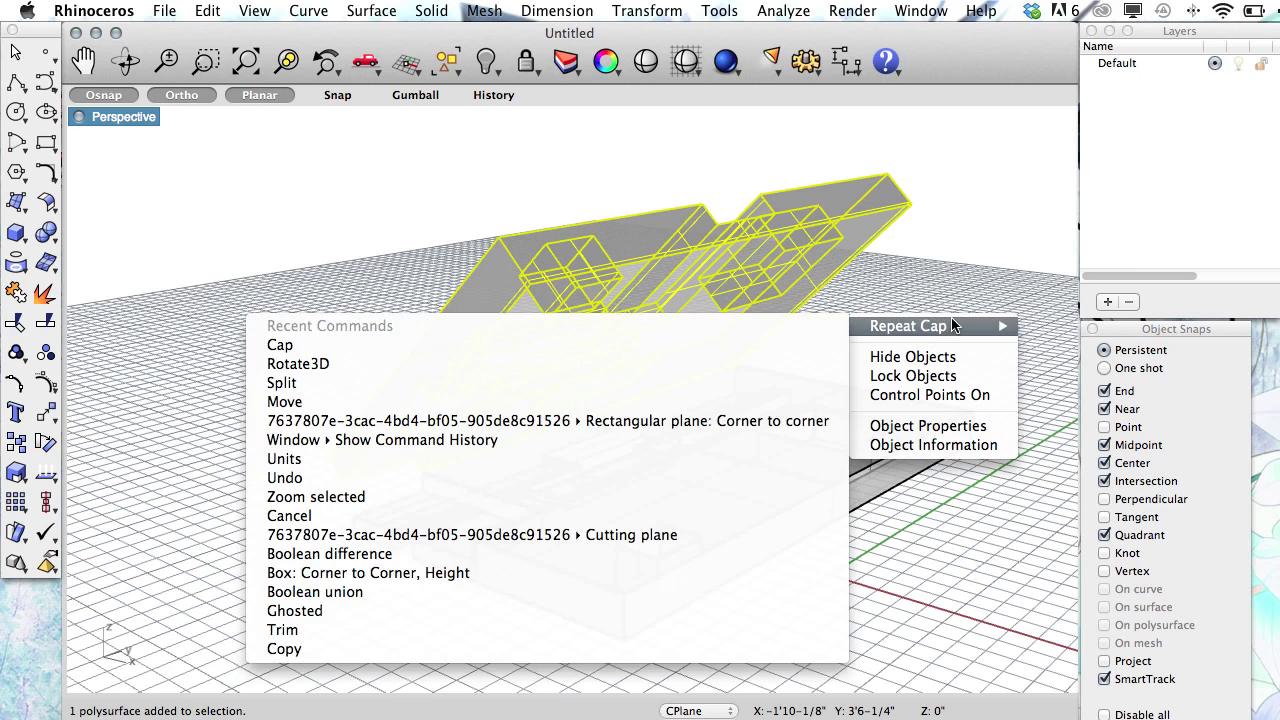
left_click(952, 325)
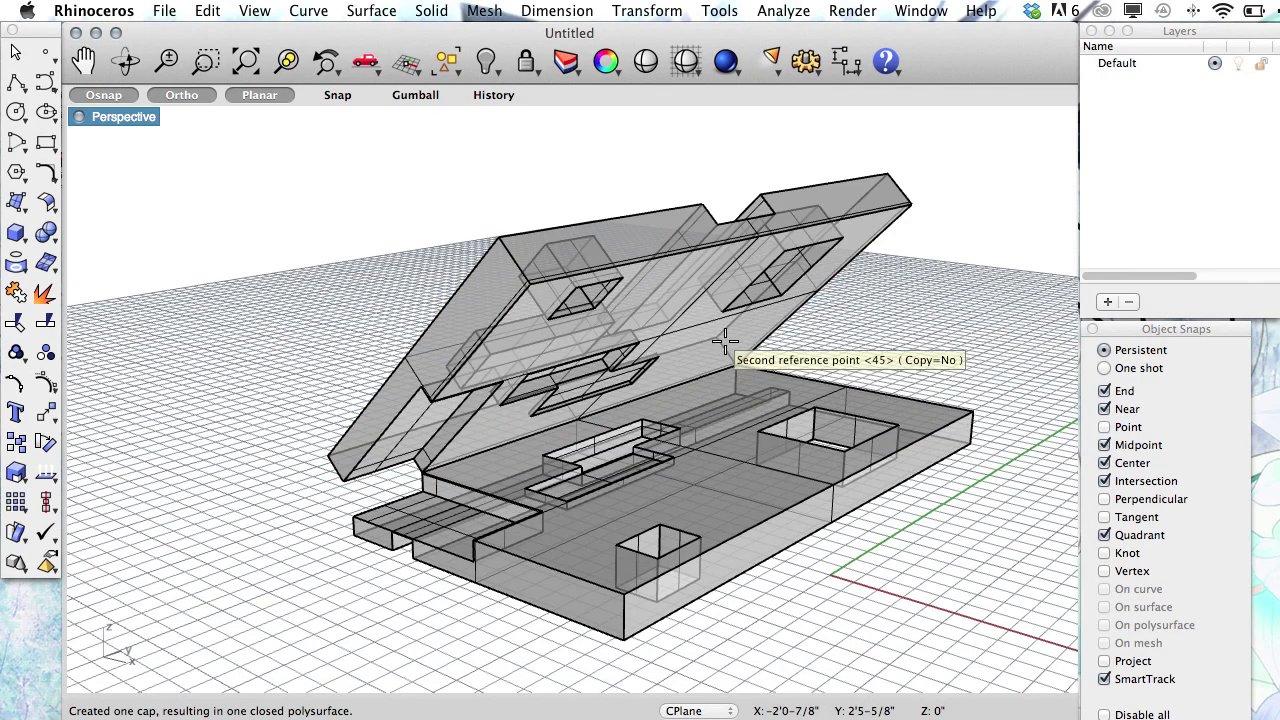
- Undo the last drag and the last face move on the upper half of the model
right_click_drag(725, 340, 920, 603)
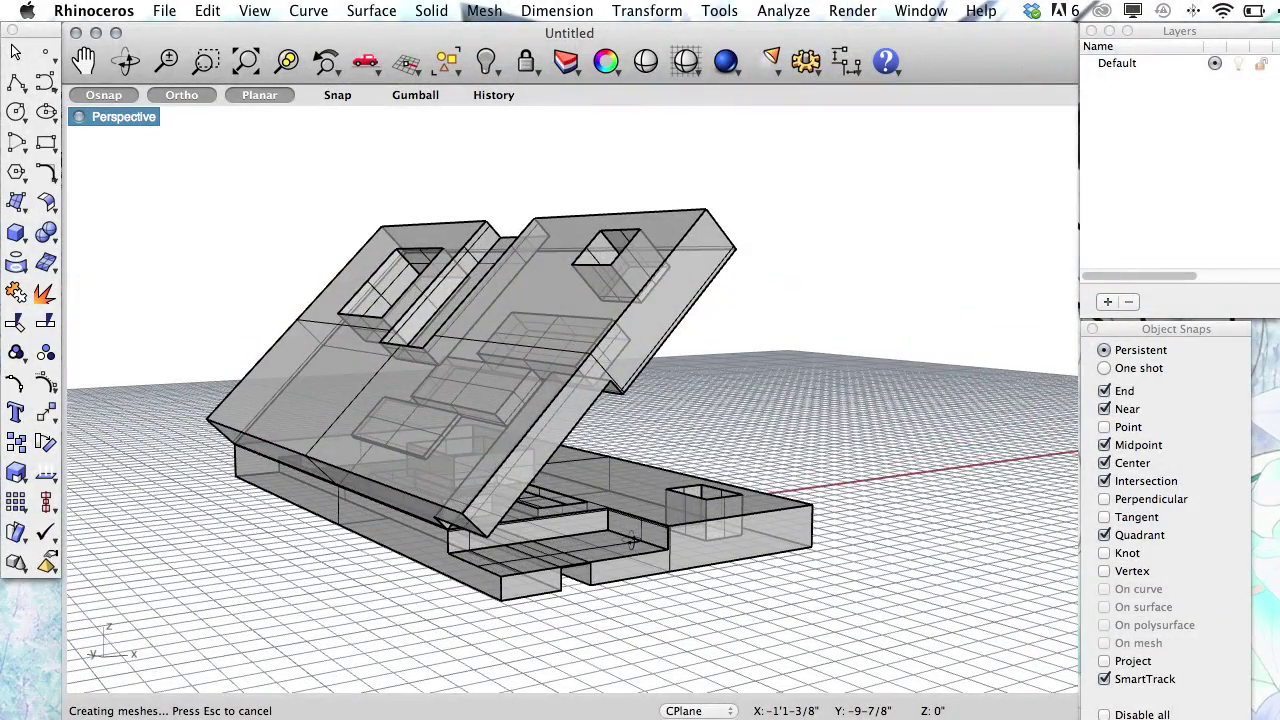
right_click_drag(632, 540, 588, 432)
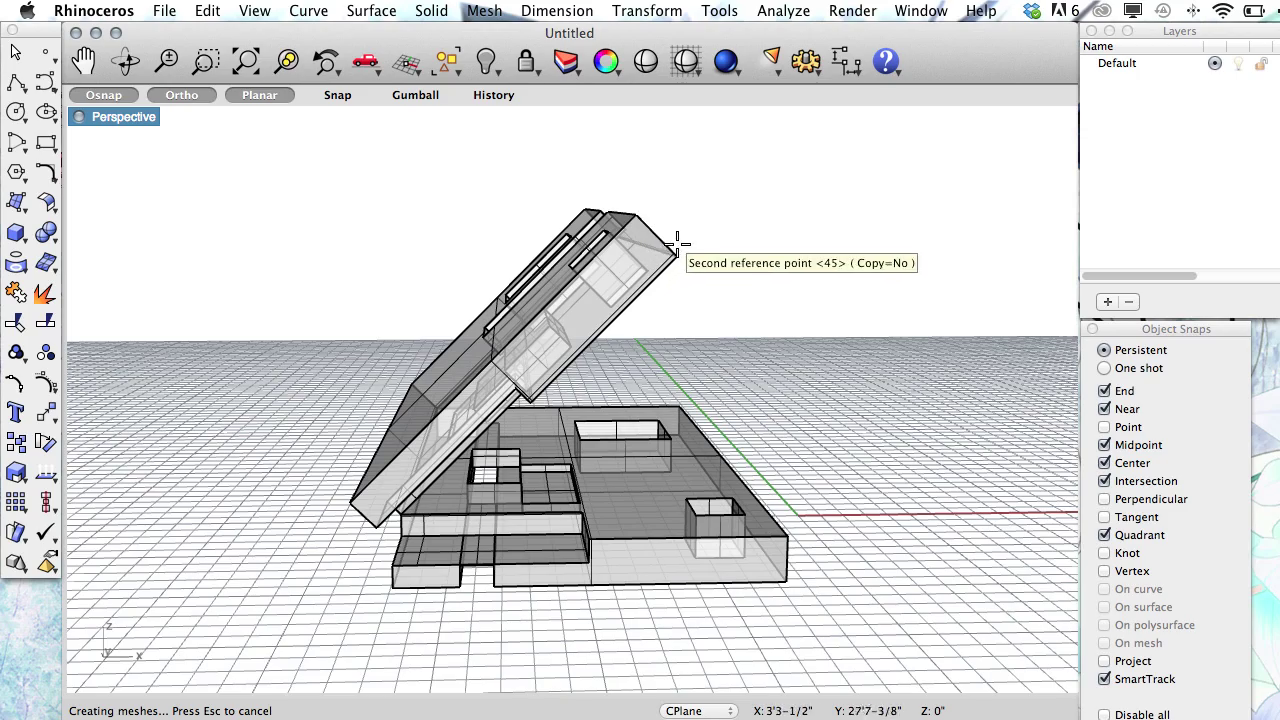
right_click_drag(600, 366, 622, 338)
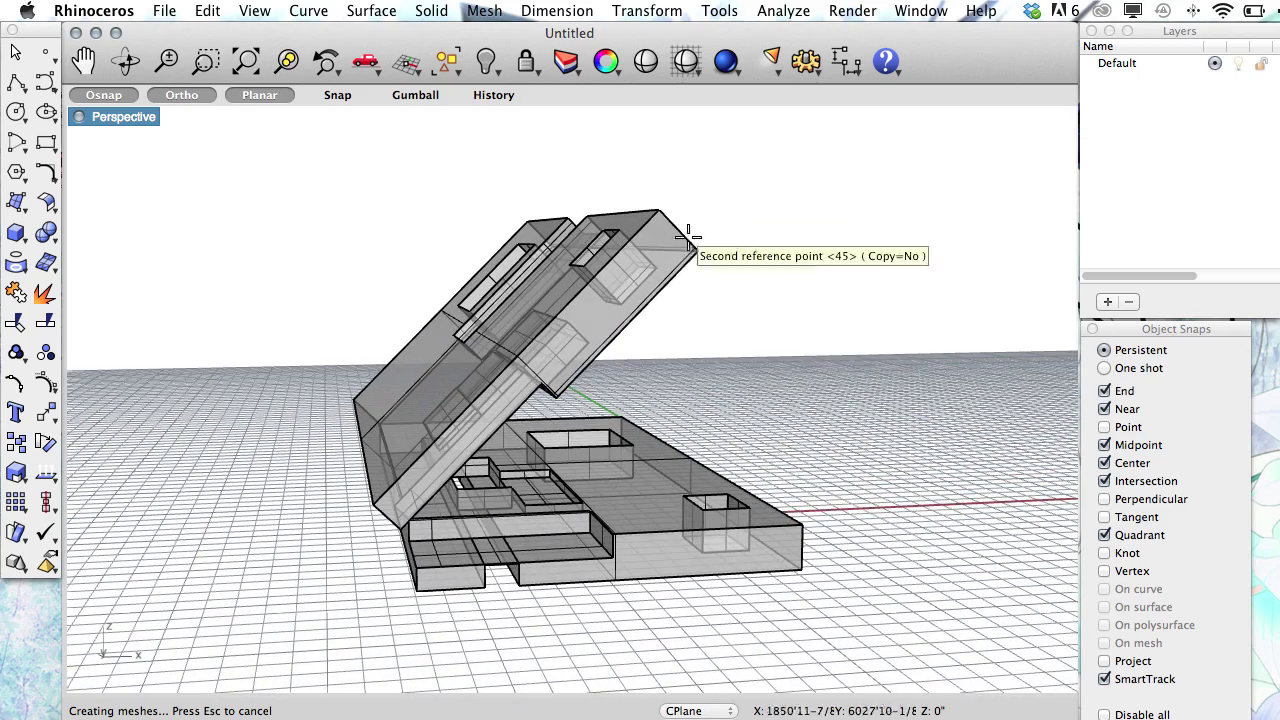
key("super+z")
right_click_drag(416, 518, 484, 496)
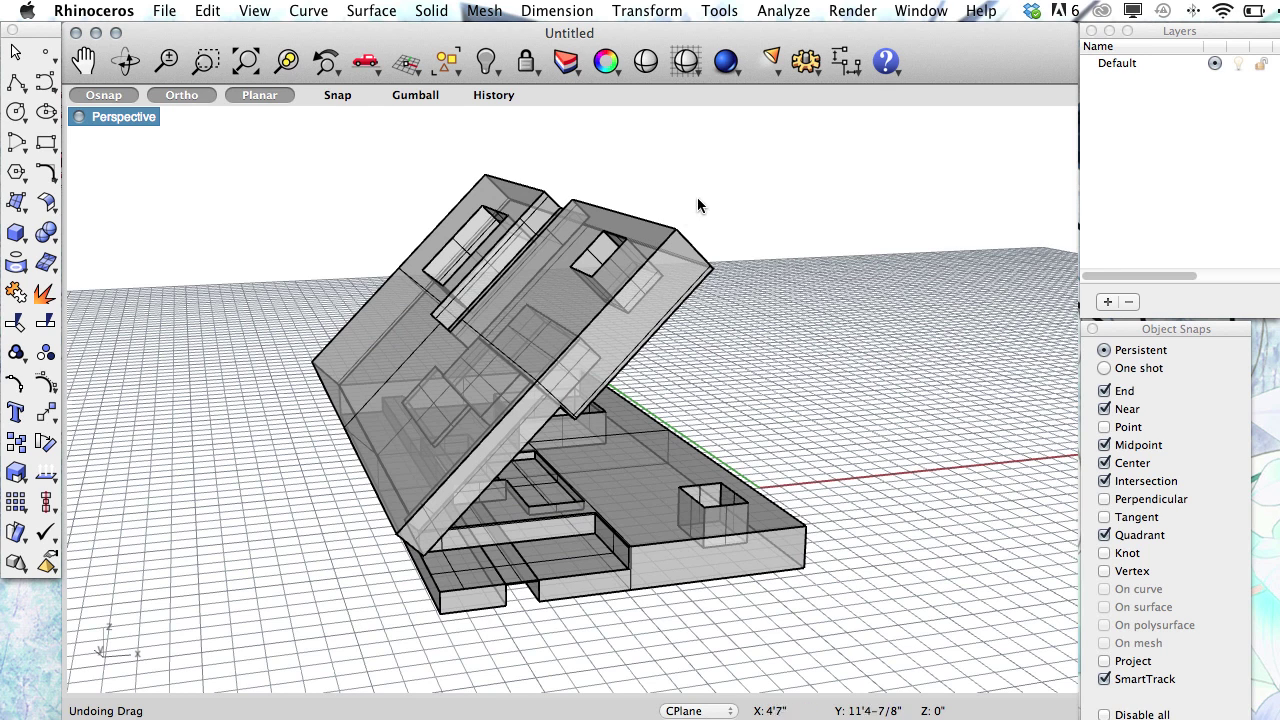
key("super+z")
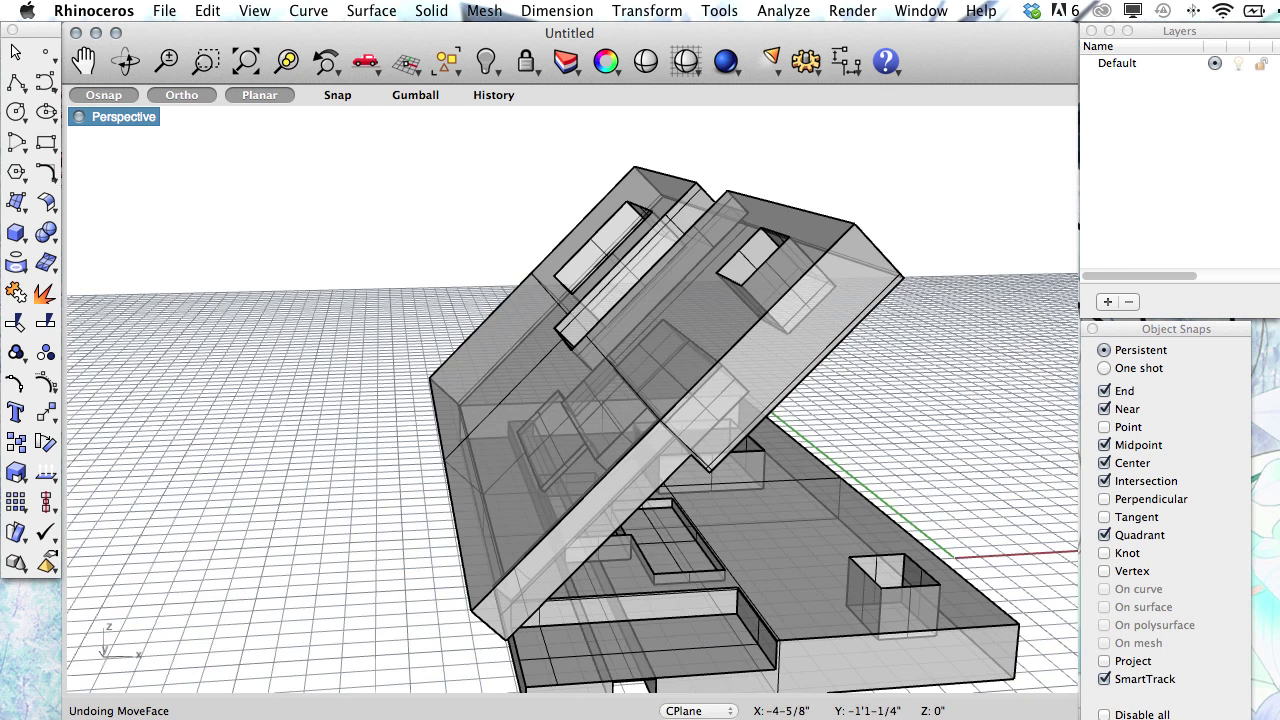
- Use MoveFace to shift the upper half's large outer face about 5/8" from its lower corner along the 45-degree slope
type("Mov")
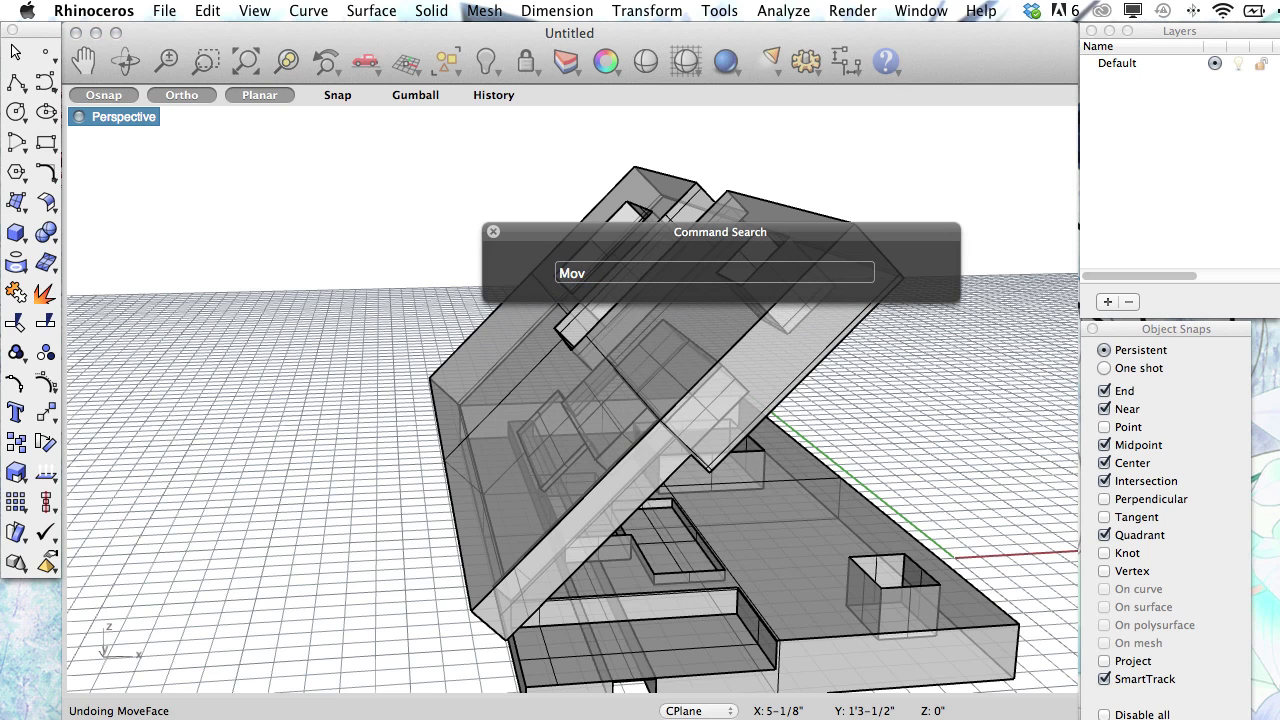
type("eFace")
key("Return")
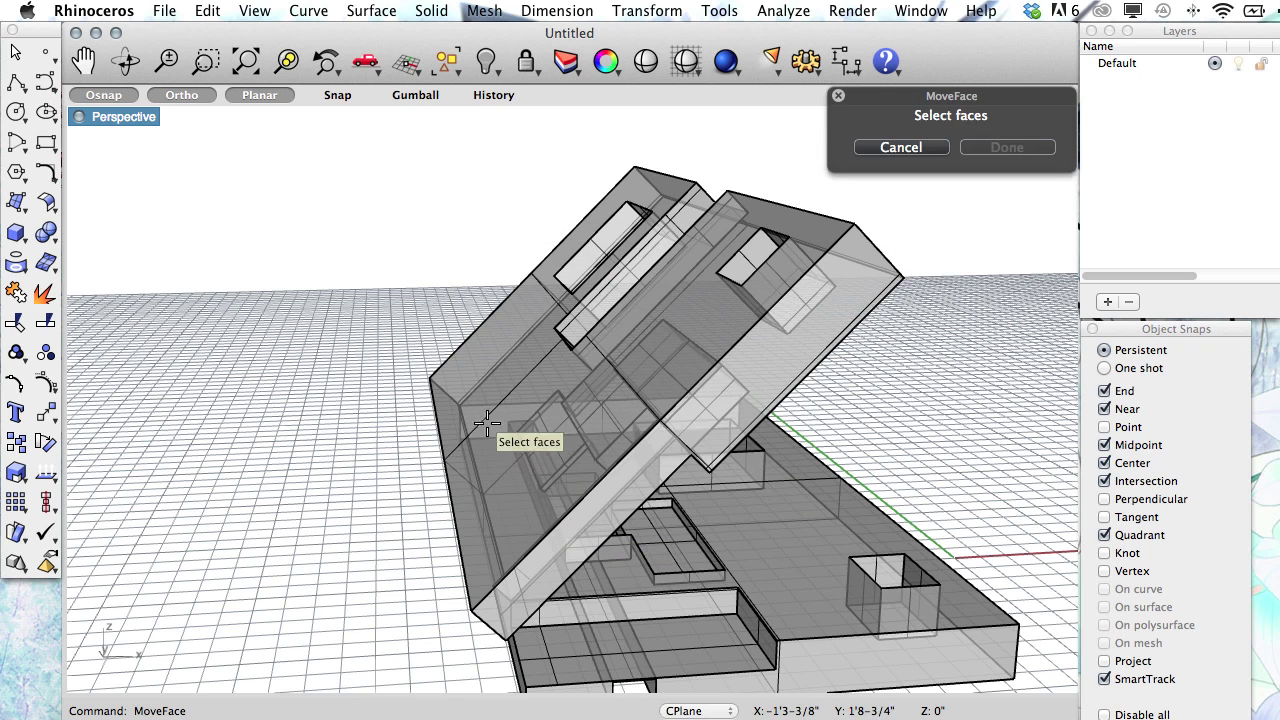
left_click(503, 399)
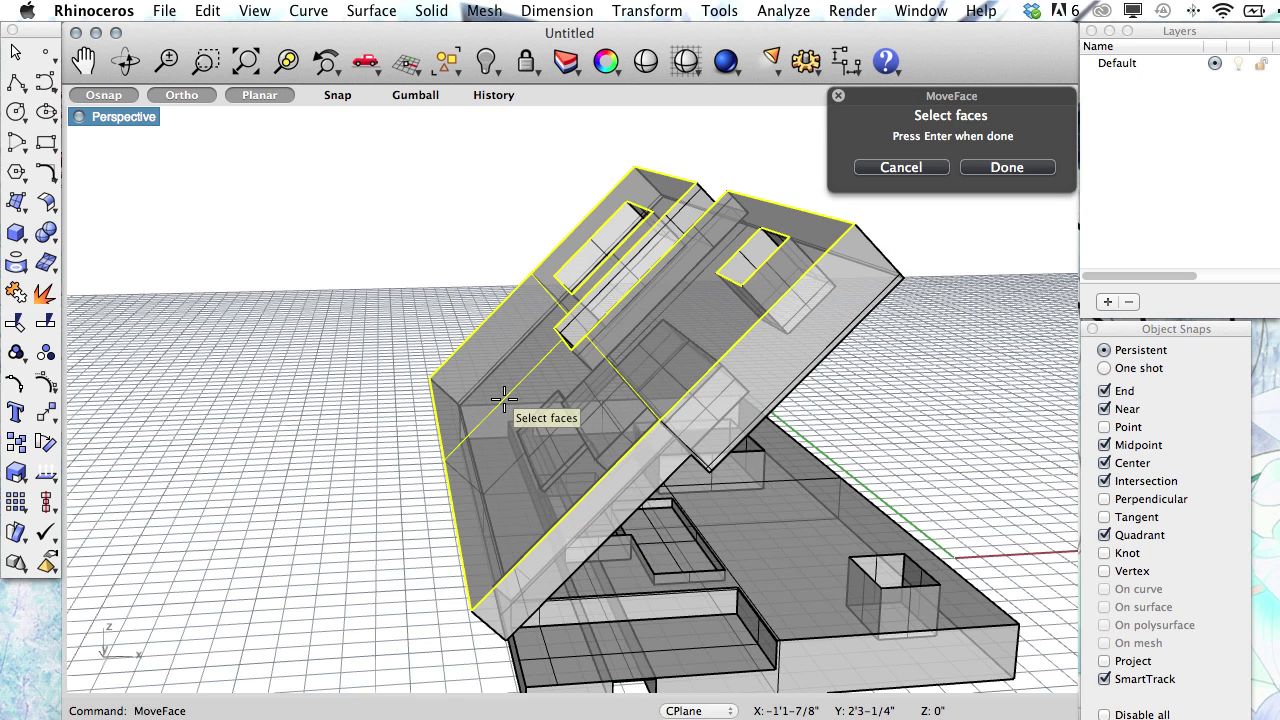
key("Return")
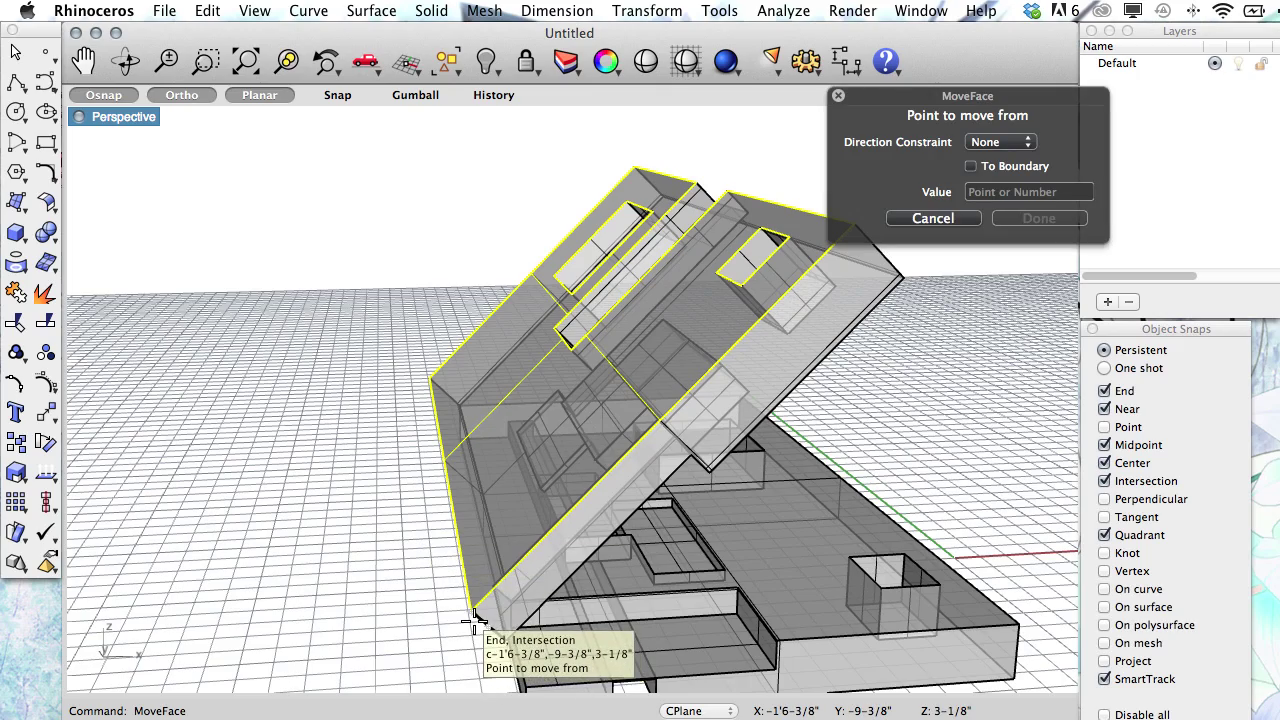
scroll(477, 617, "up", 5)
scroll(477, 610, "down", 4)
scroll(477, 615, "up", 3)
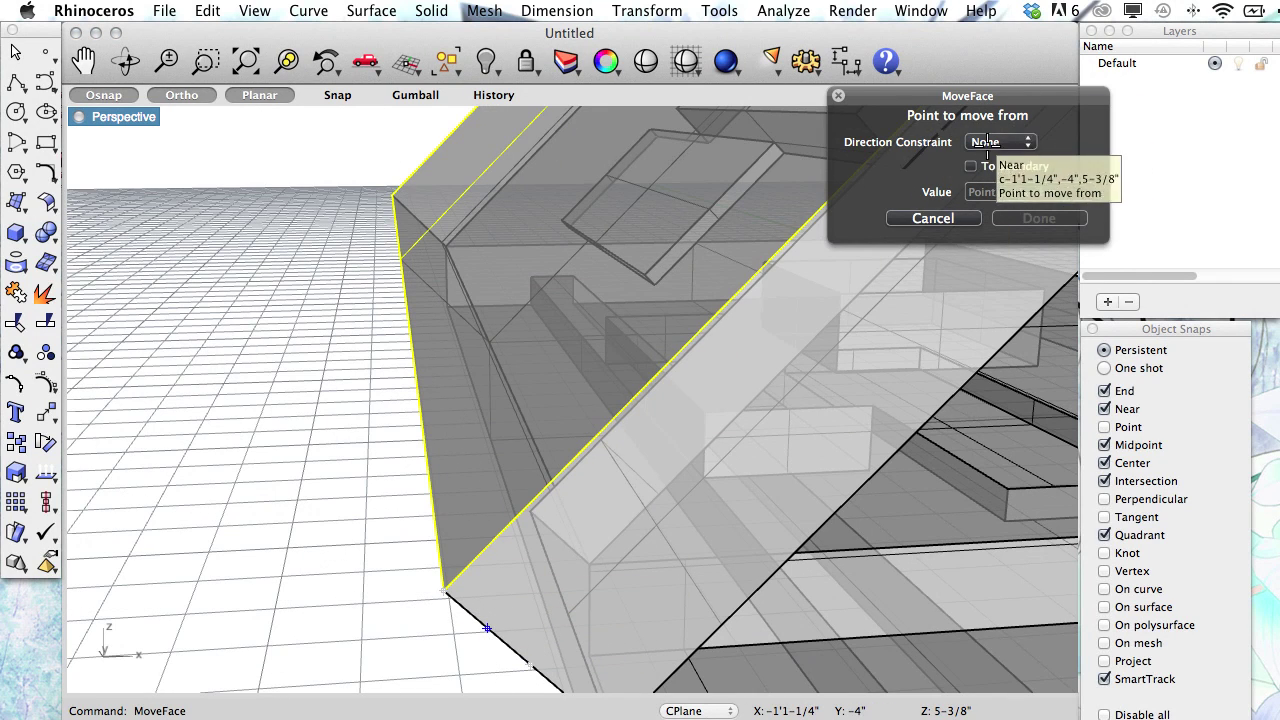
left_click(443, 590)
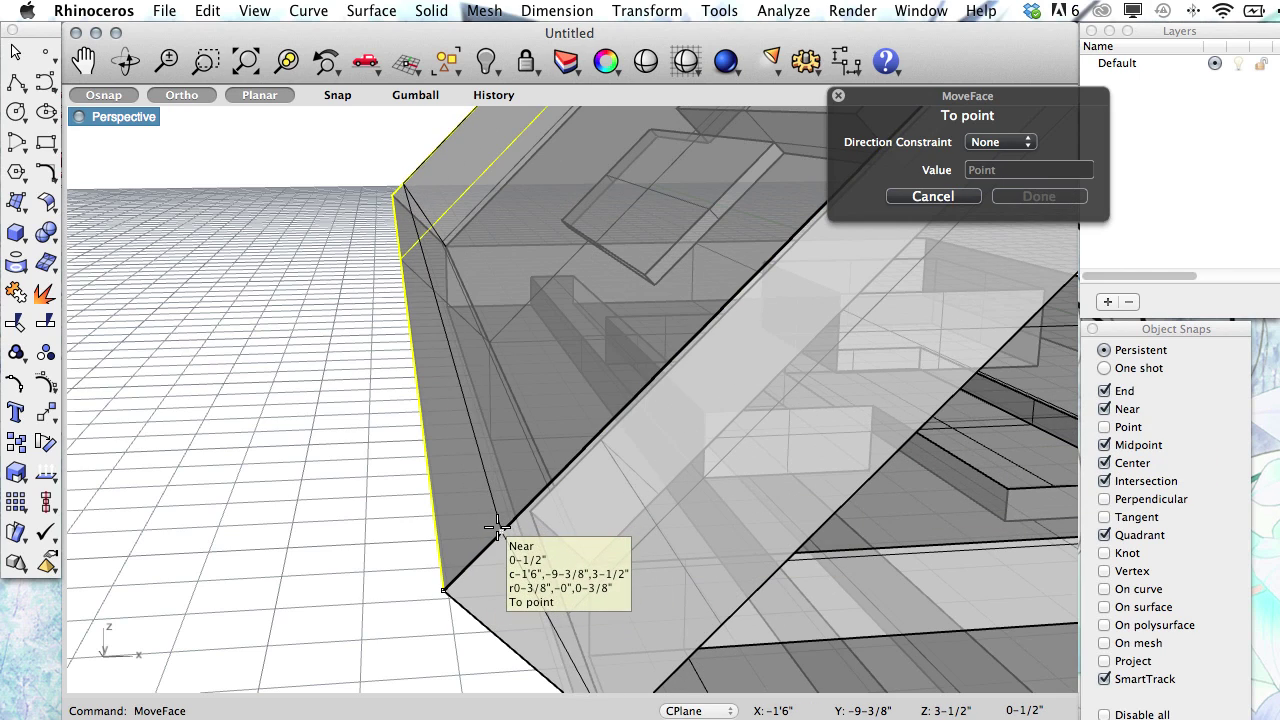
scroll(505, 532, "down", 10)
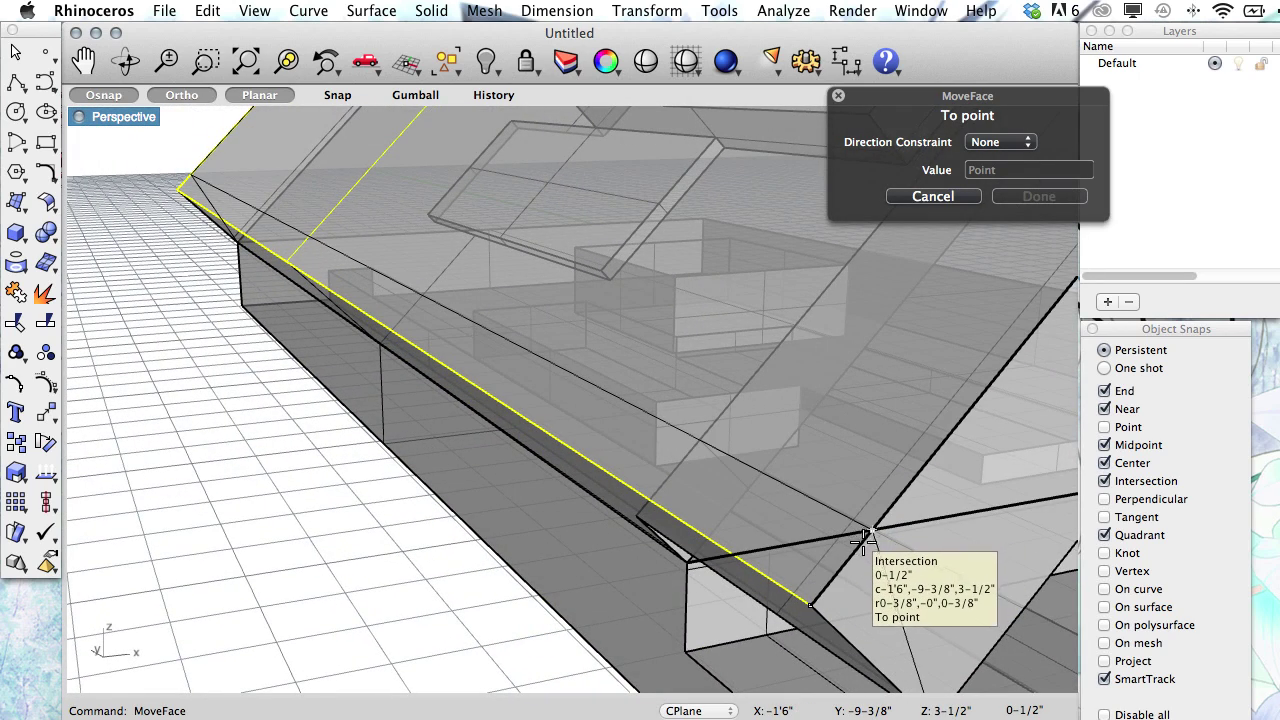
scroll(850, 550, "down", 10)
scroll(795, 560, "up", 5)
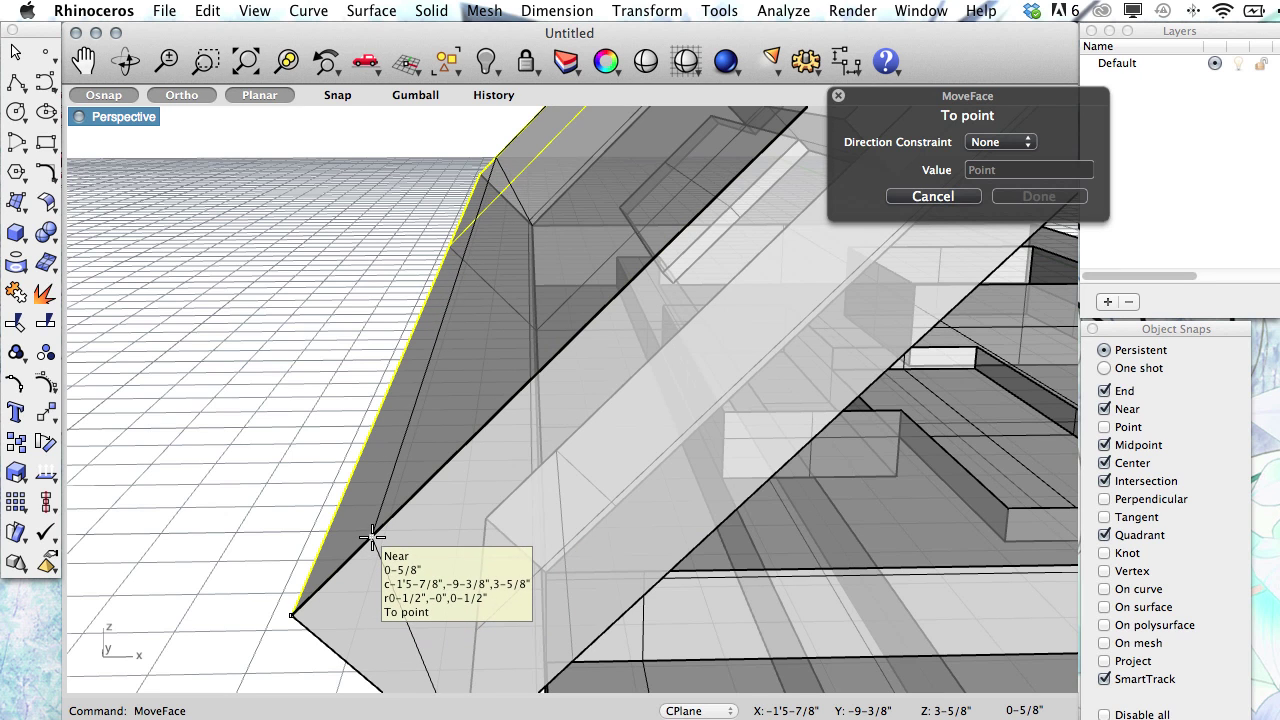
left_click(375, 535)
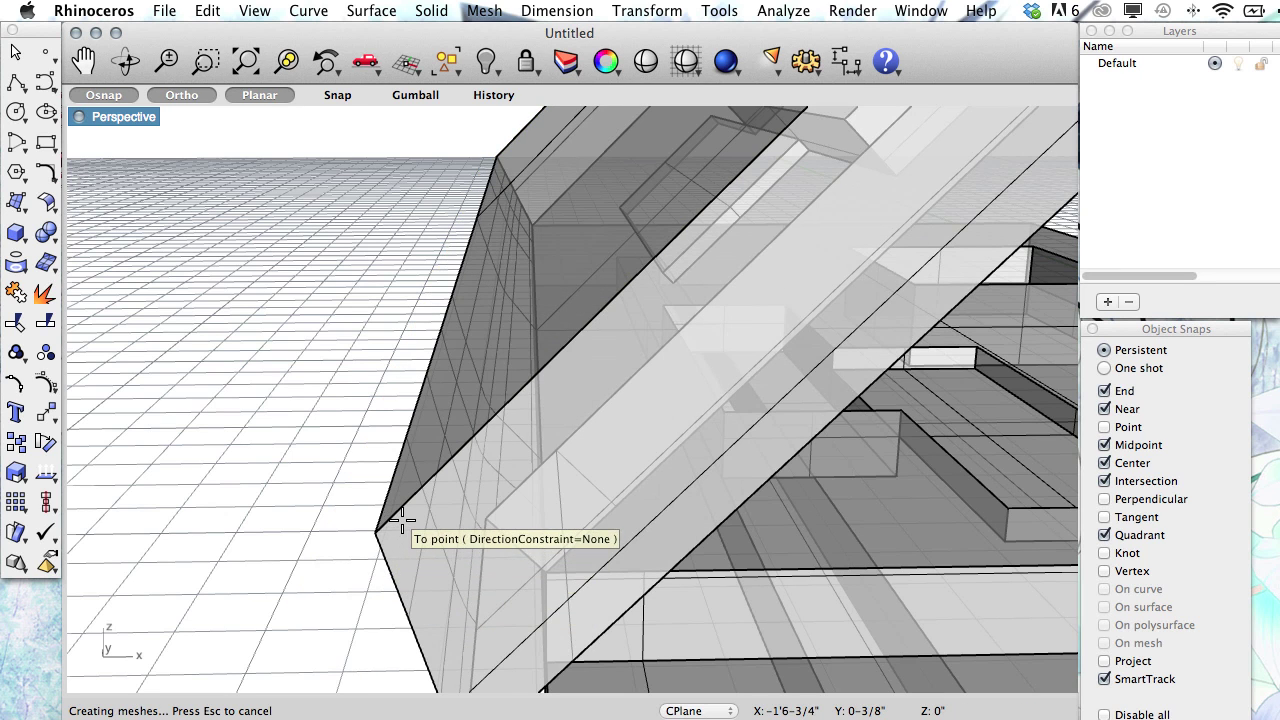
- Use MoveFace to shift the upper half's channel floor and three pocket floors together by about 5/8" from the channel's corner
scroll(401, 519, "down", 5)
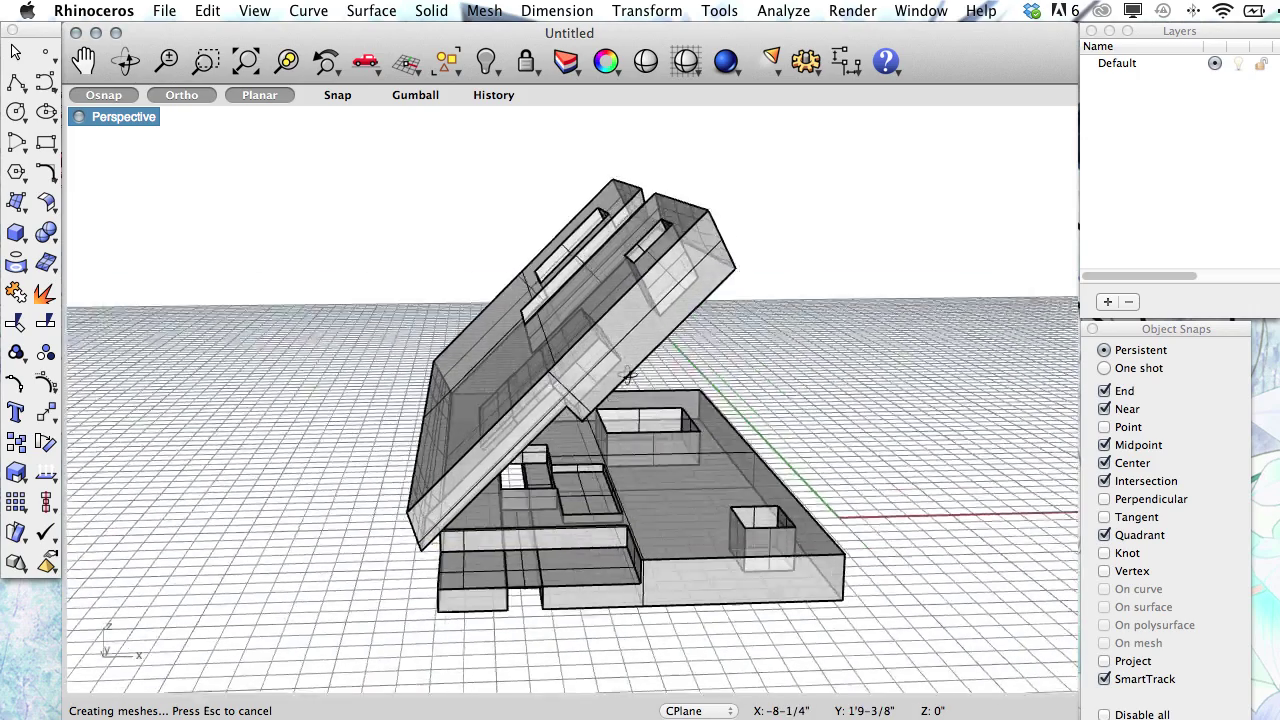
right_click_drag(628, 375, 644, 272)
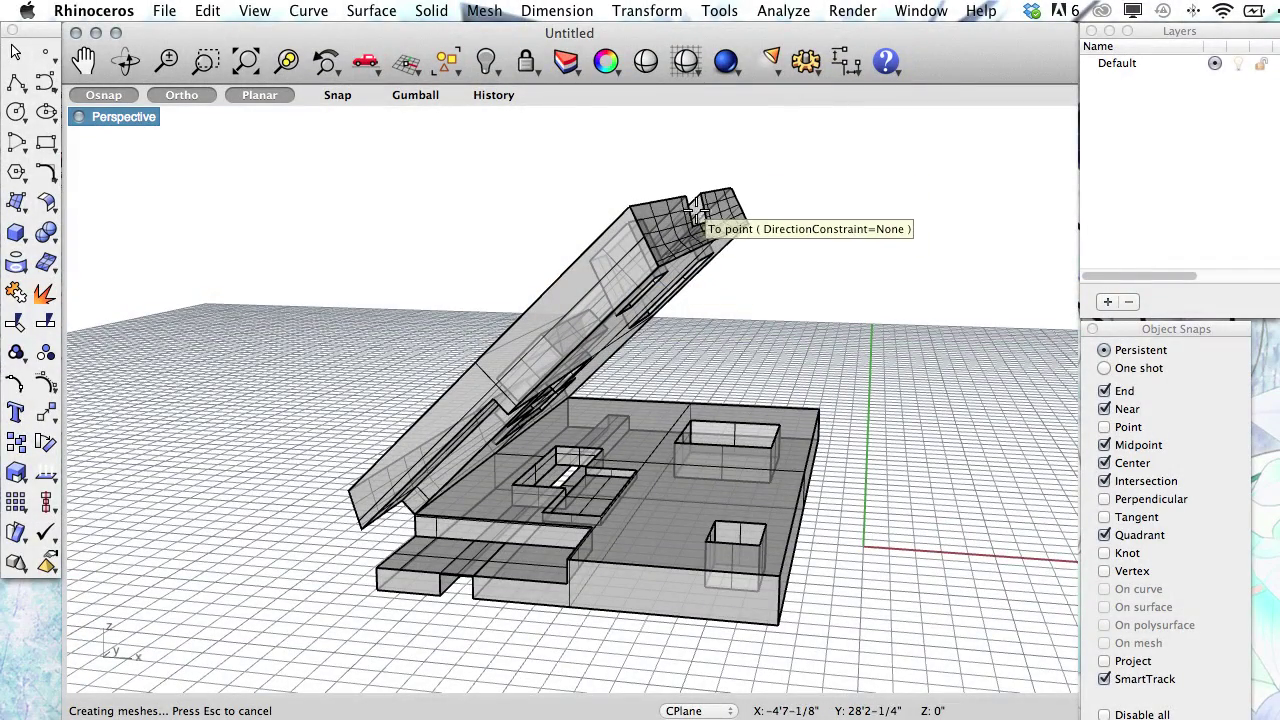
right_click_drag(700, 245, 695, 178)
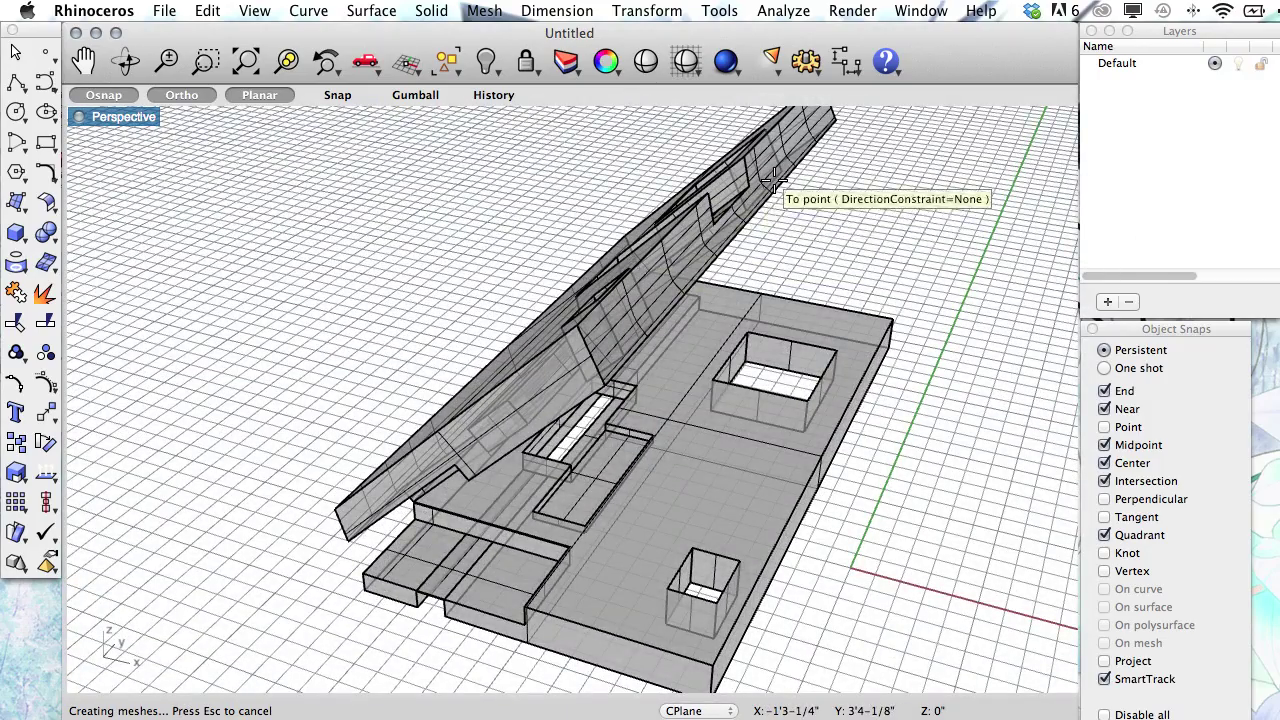
right_click_drag(772, 178, 652, 343)
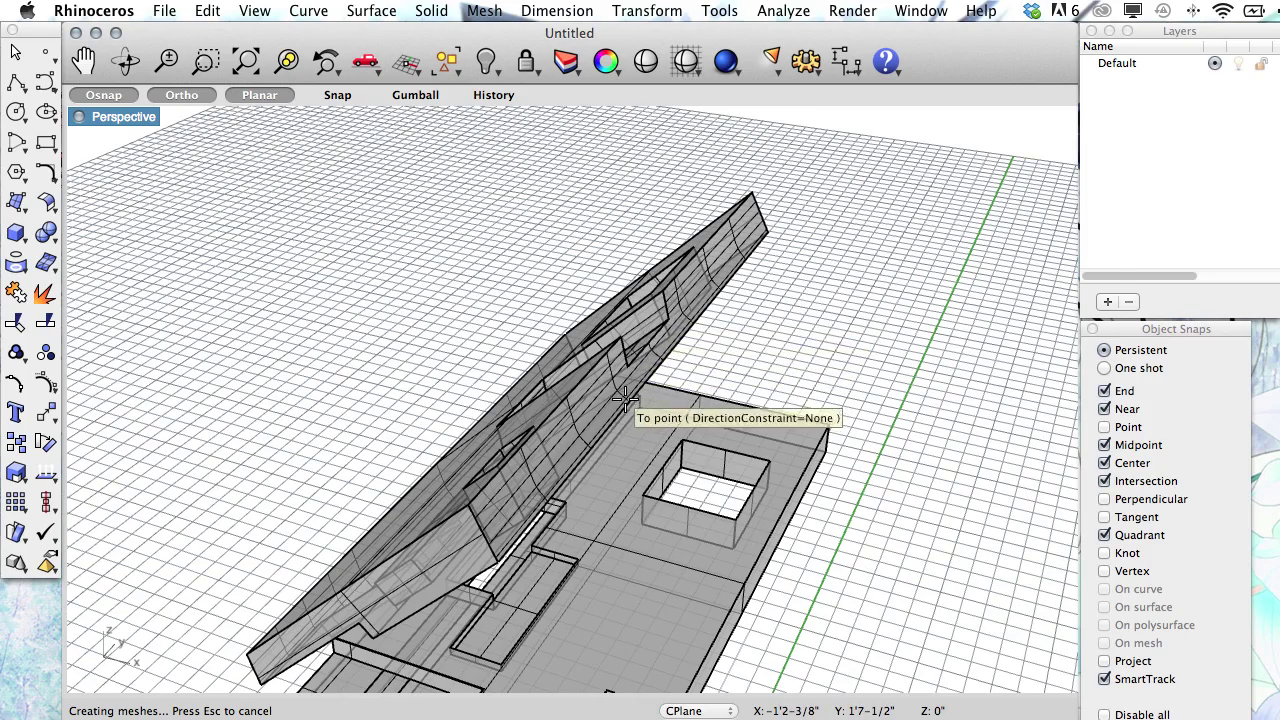
right_click_drag(655, 330, 786, 291)
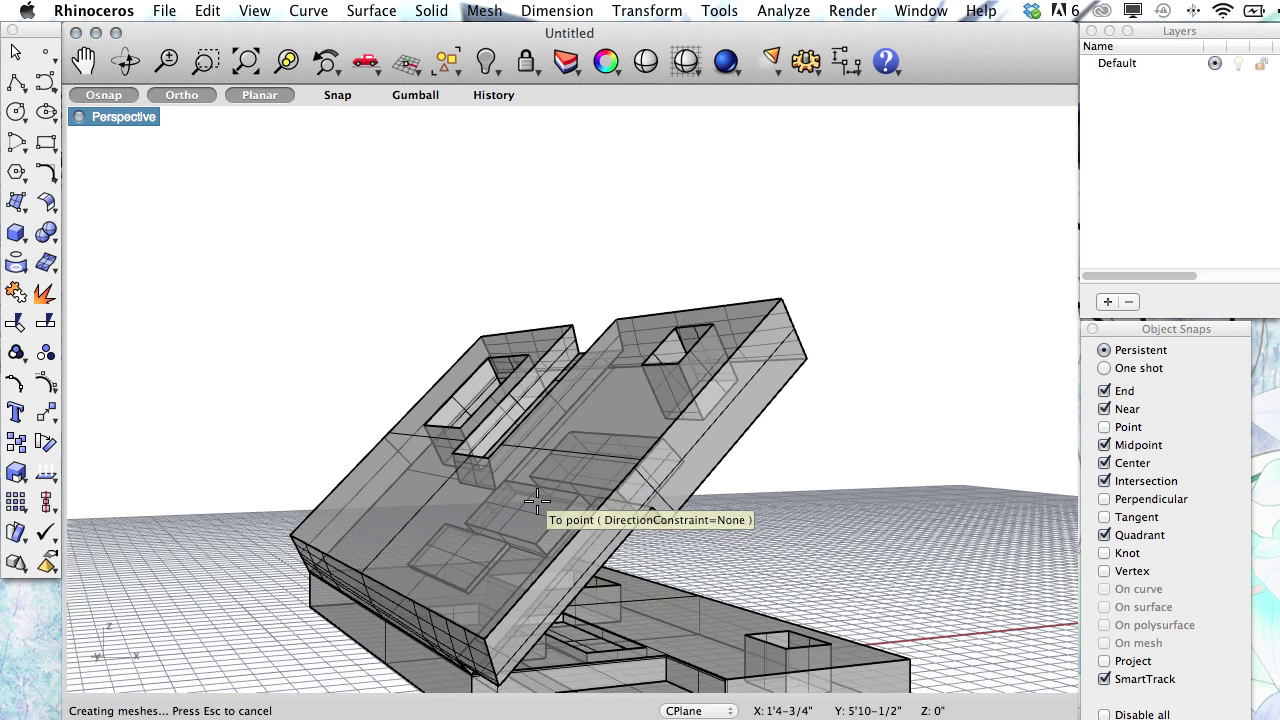
type("Vo")
type("Move")
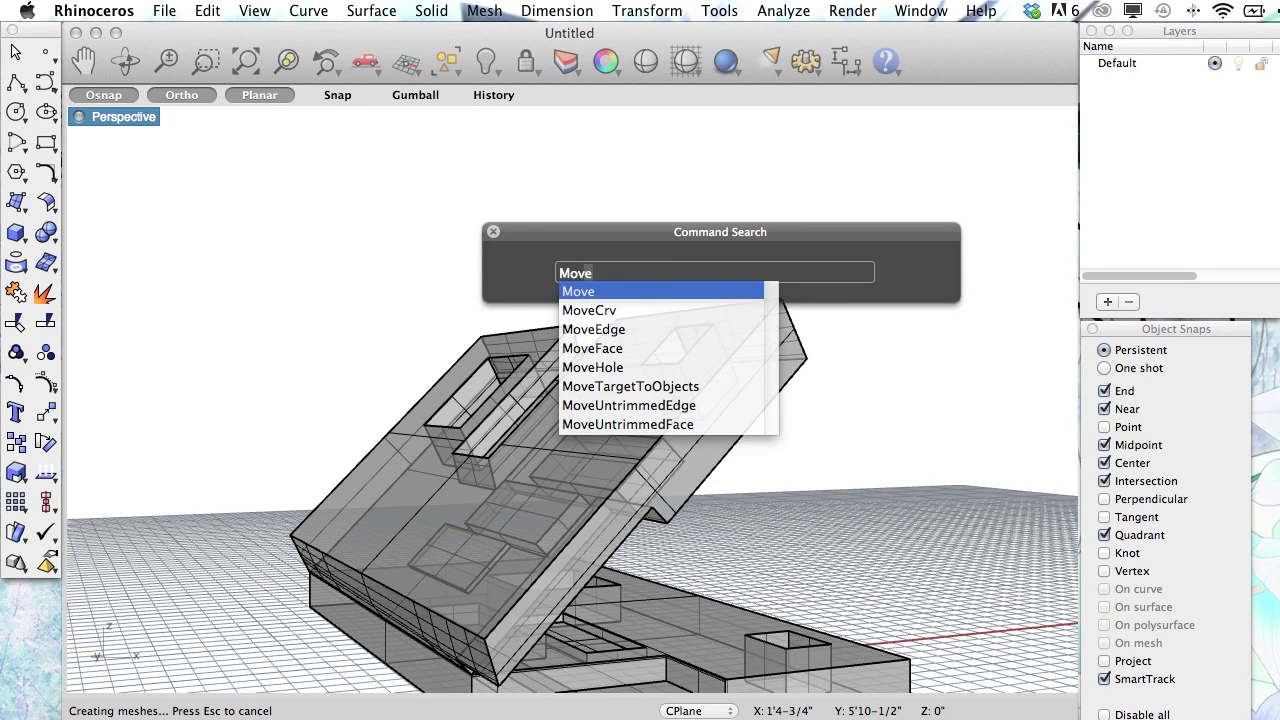
key("Down")
key("Down")
key("Down")
key("Return")
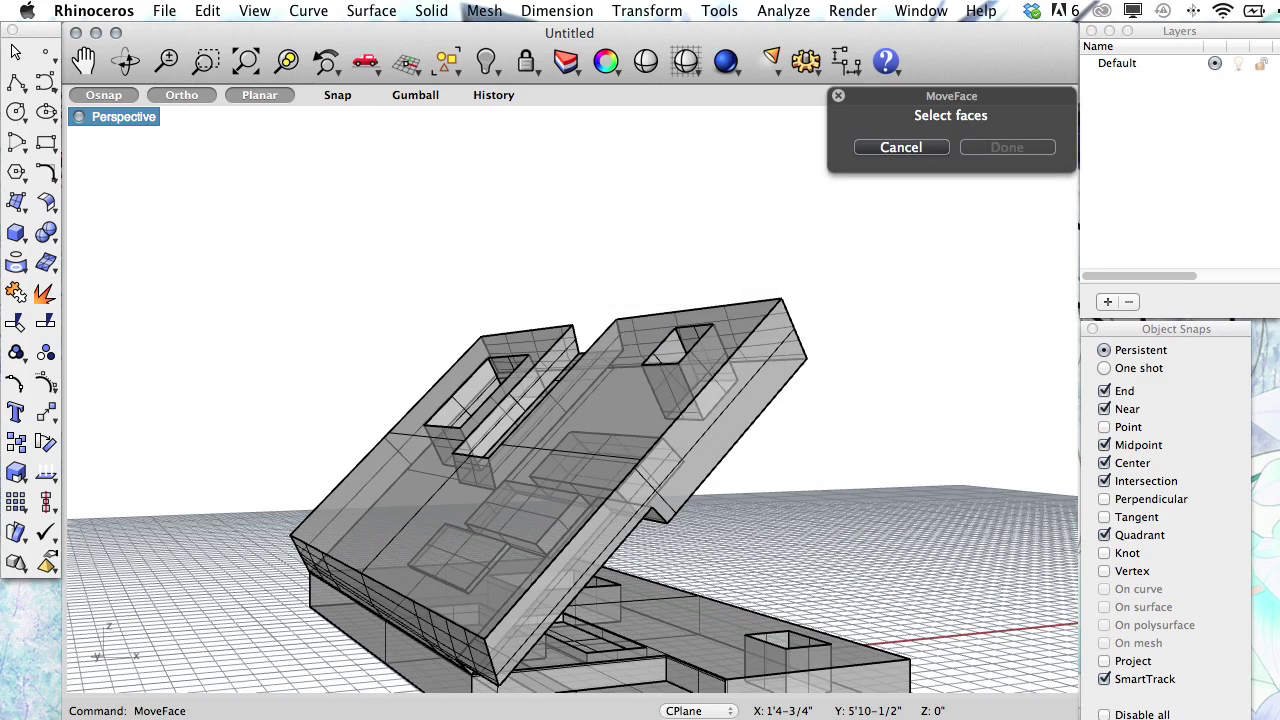
right_click_drag(483, 530, 555, 397)
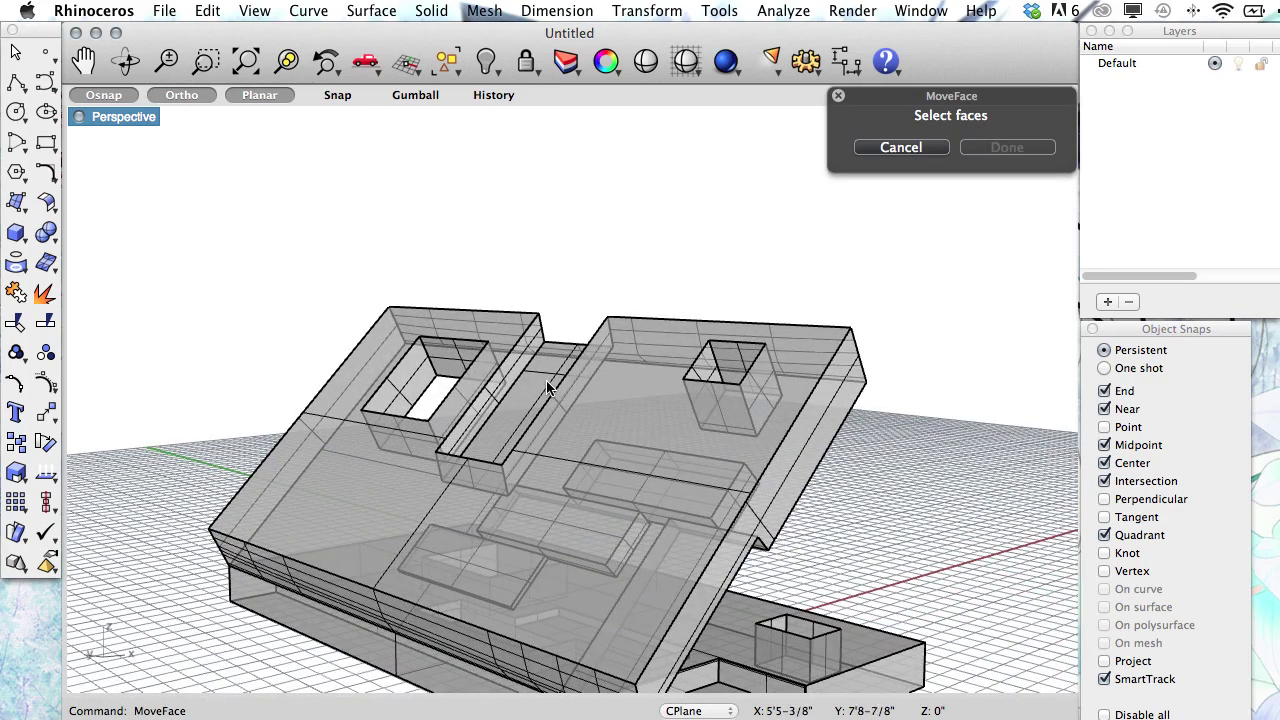
left_click(546, 380)
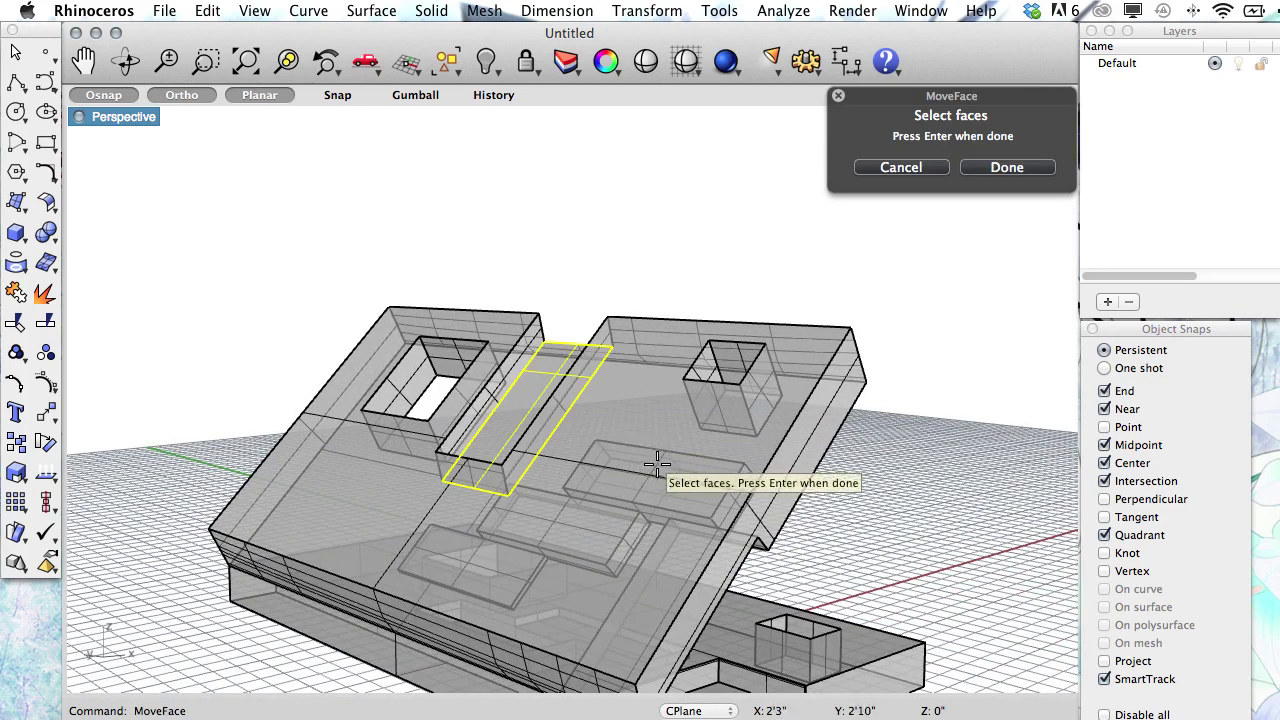
left_click(560, 512)
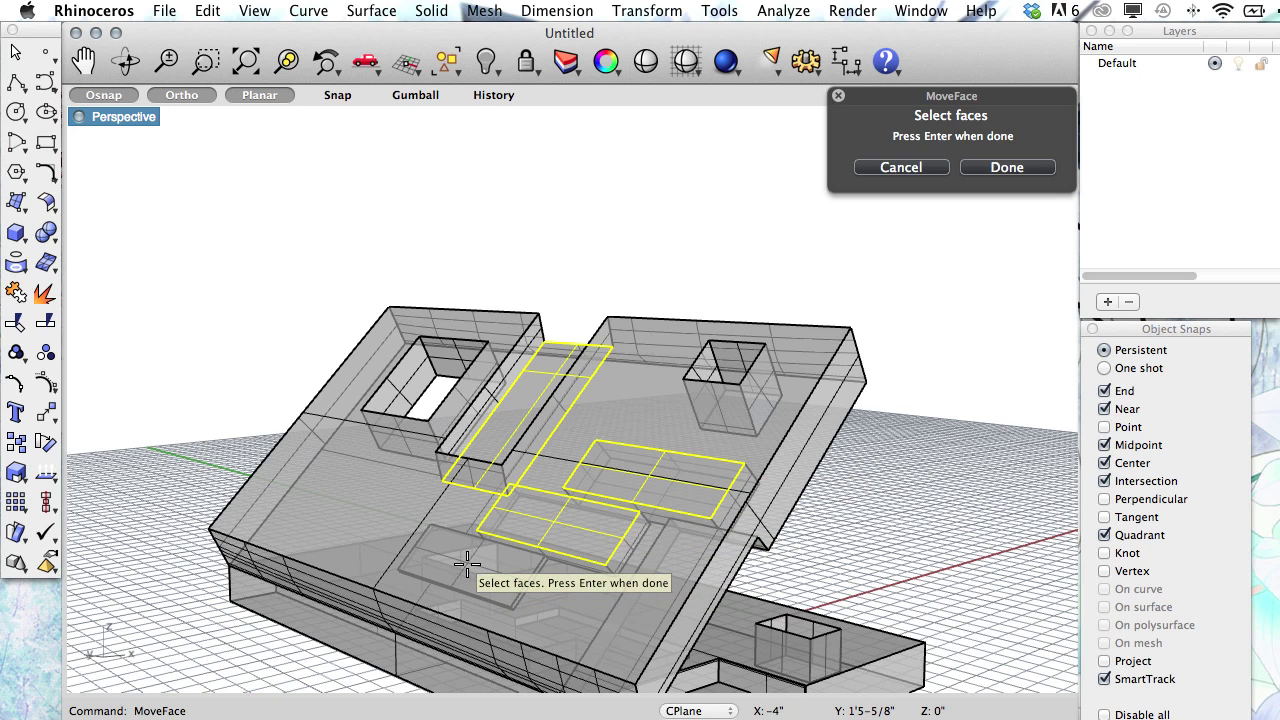
left_click(464, 567)
right_click_drag(560, 565, 600, 510)
right_click_drag(483, 582, 542, 592)
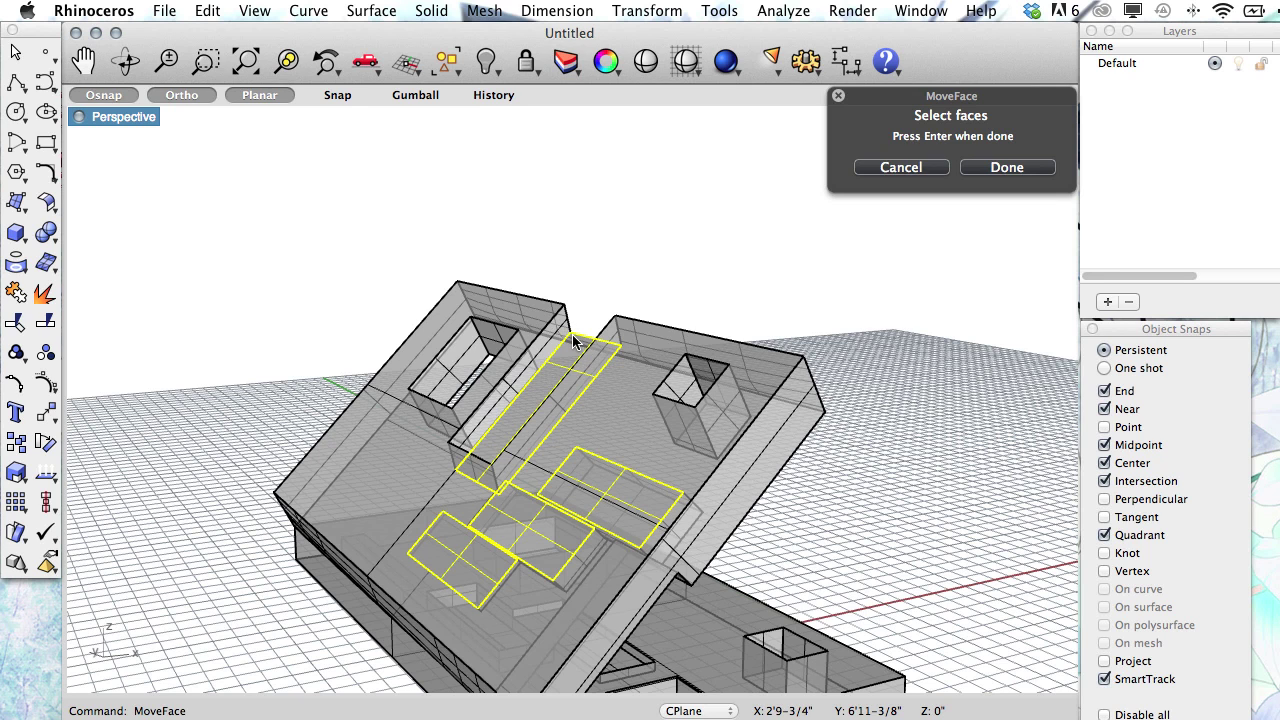
key("Return")
scroll(514, 300, "up", 3)
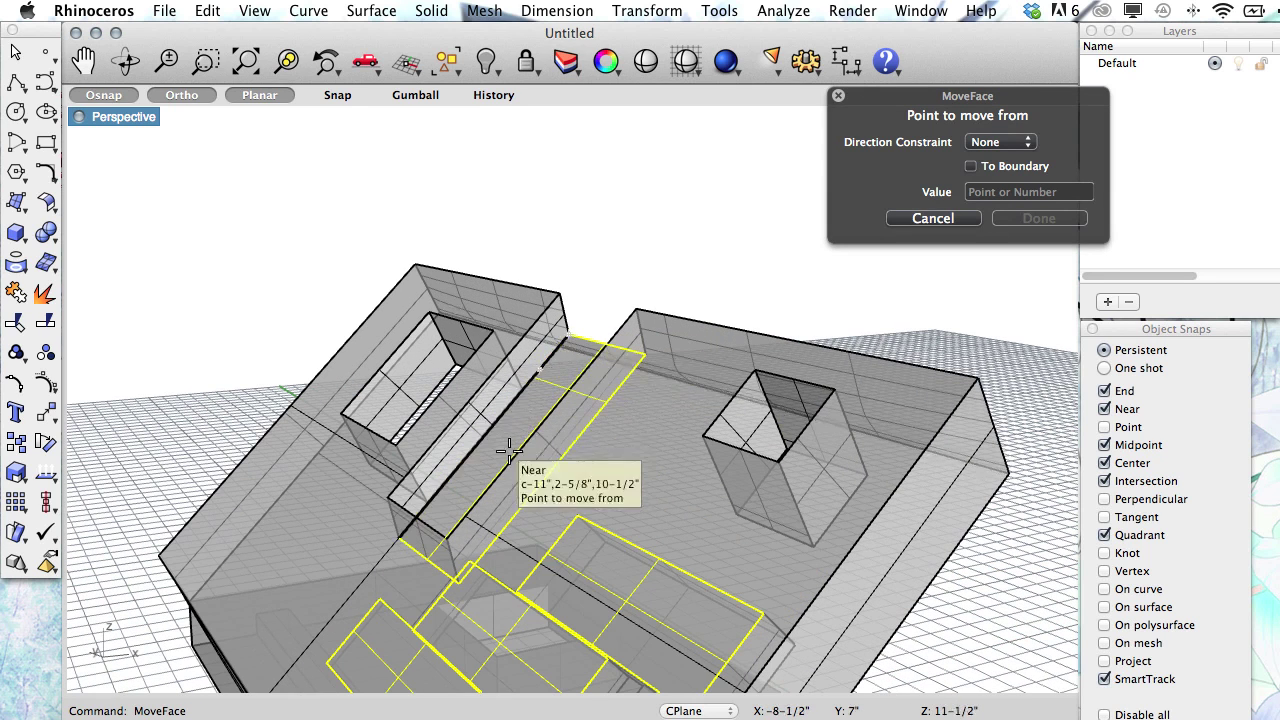
left_click(399, 537)
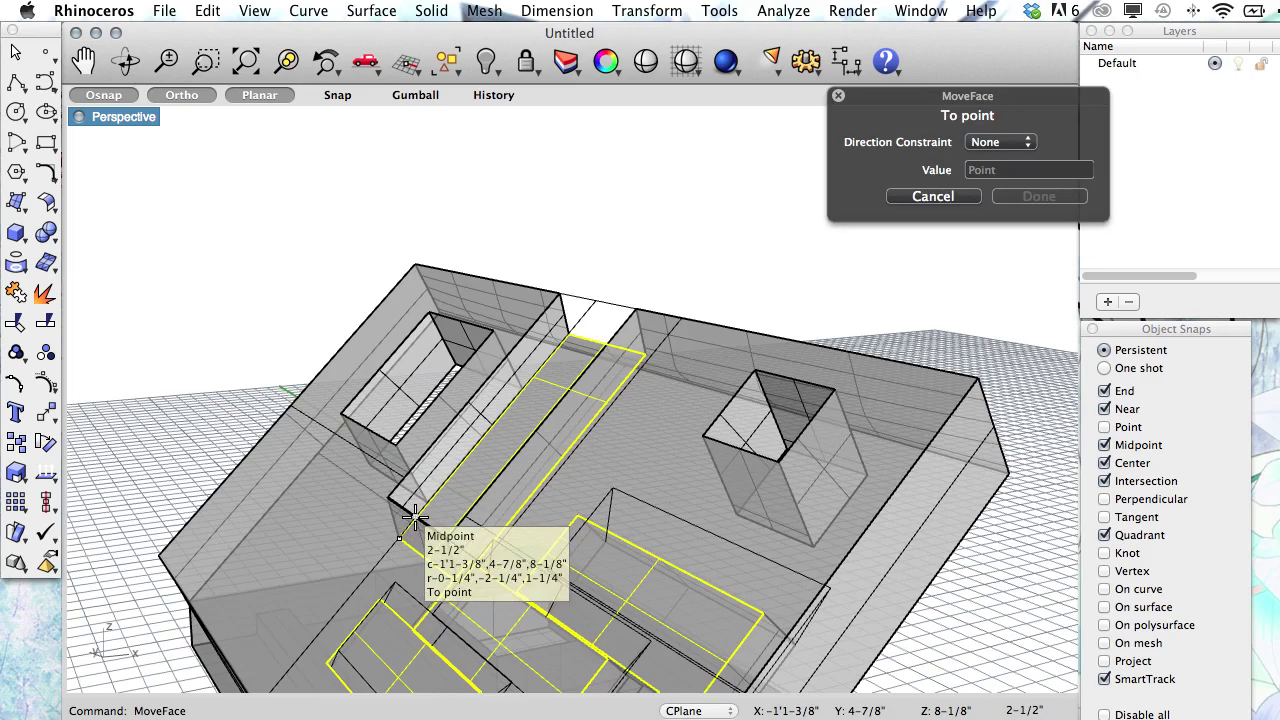
right_click_drag(415, 515, 365, 470)
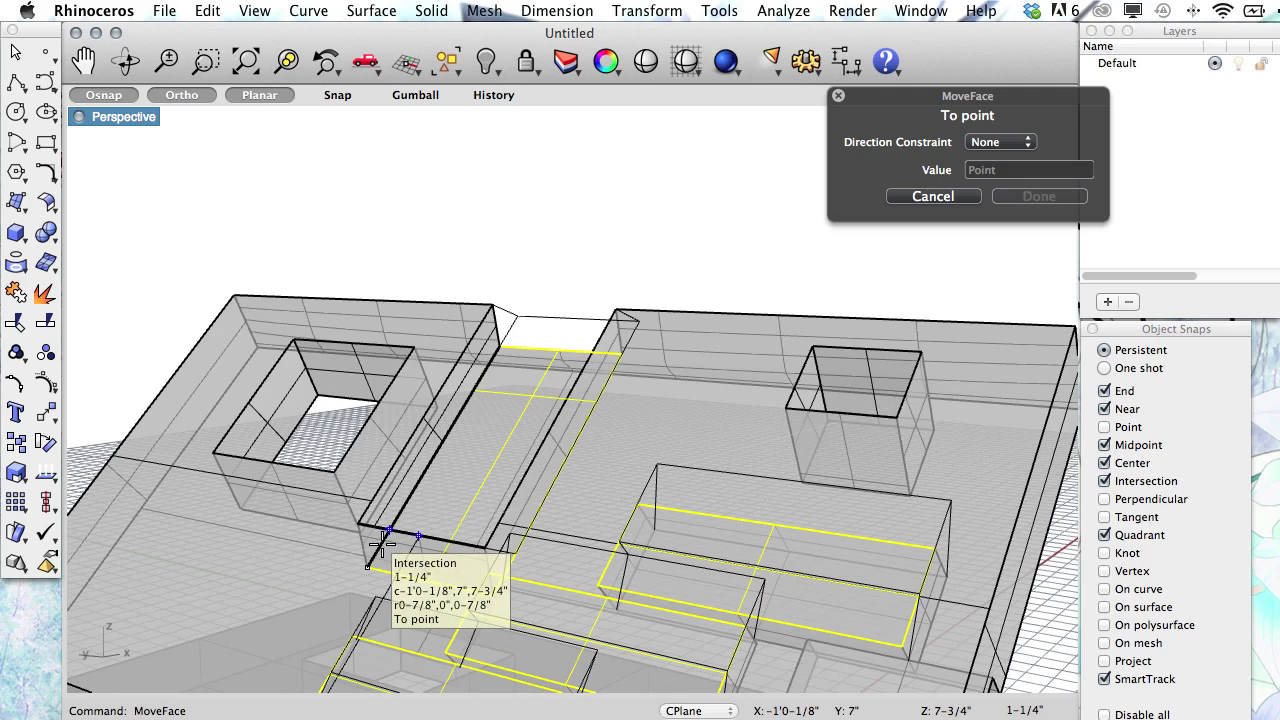
right_click_drag(383, 545, 380, 525)
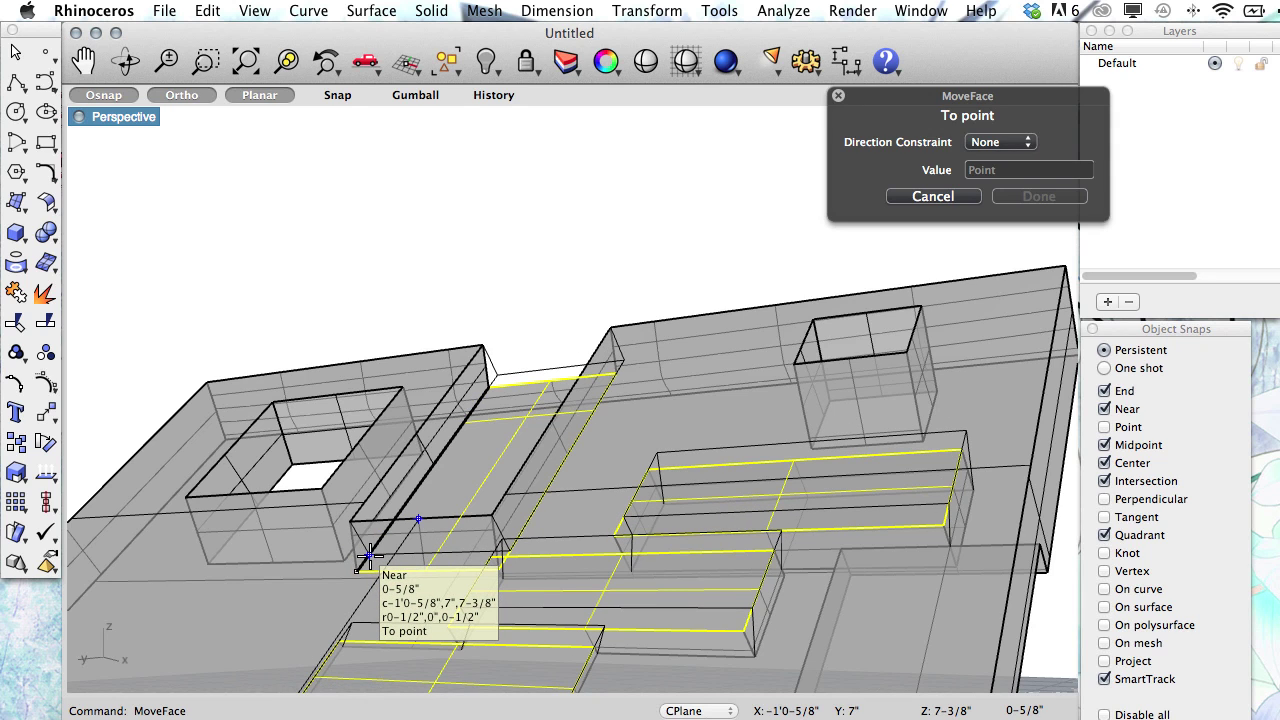
left_click(370, 557)
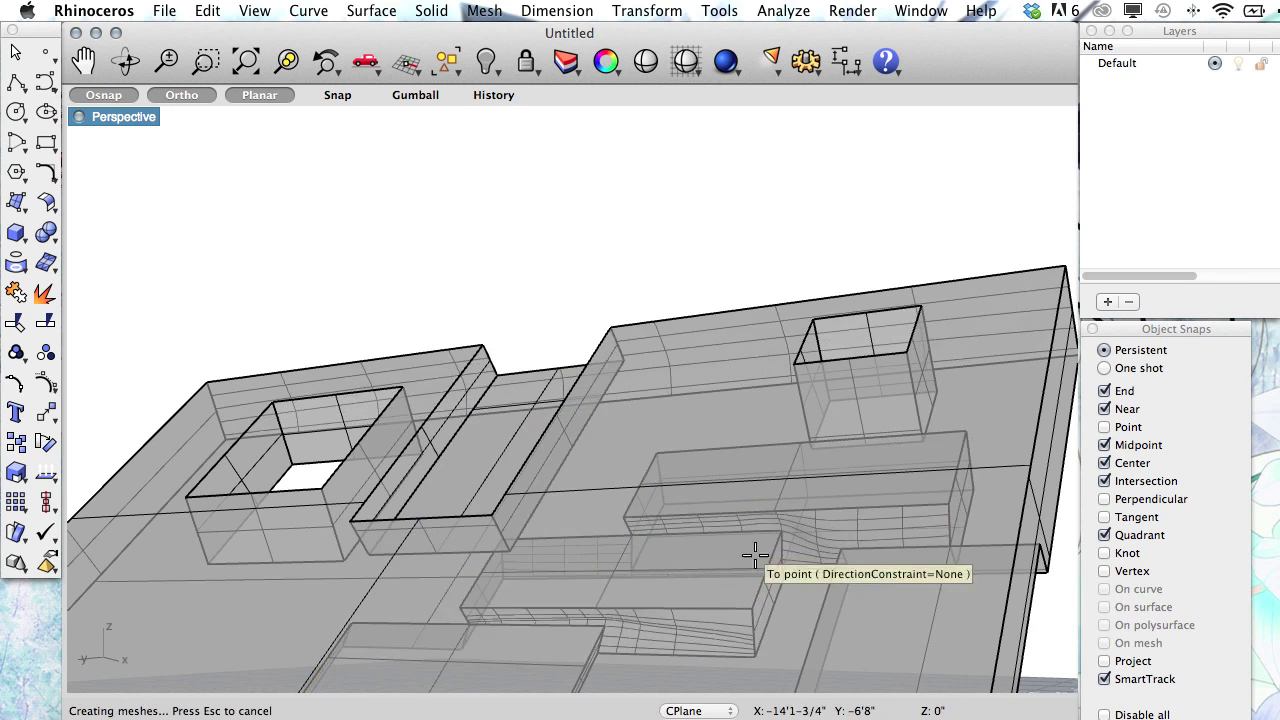
- Switch from the single Perspective view to a maximized Front view of the opened model
right_click_drag(785, 555, 609, 586)
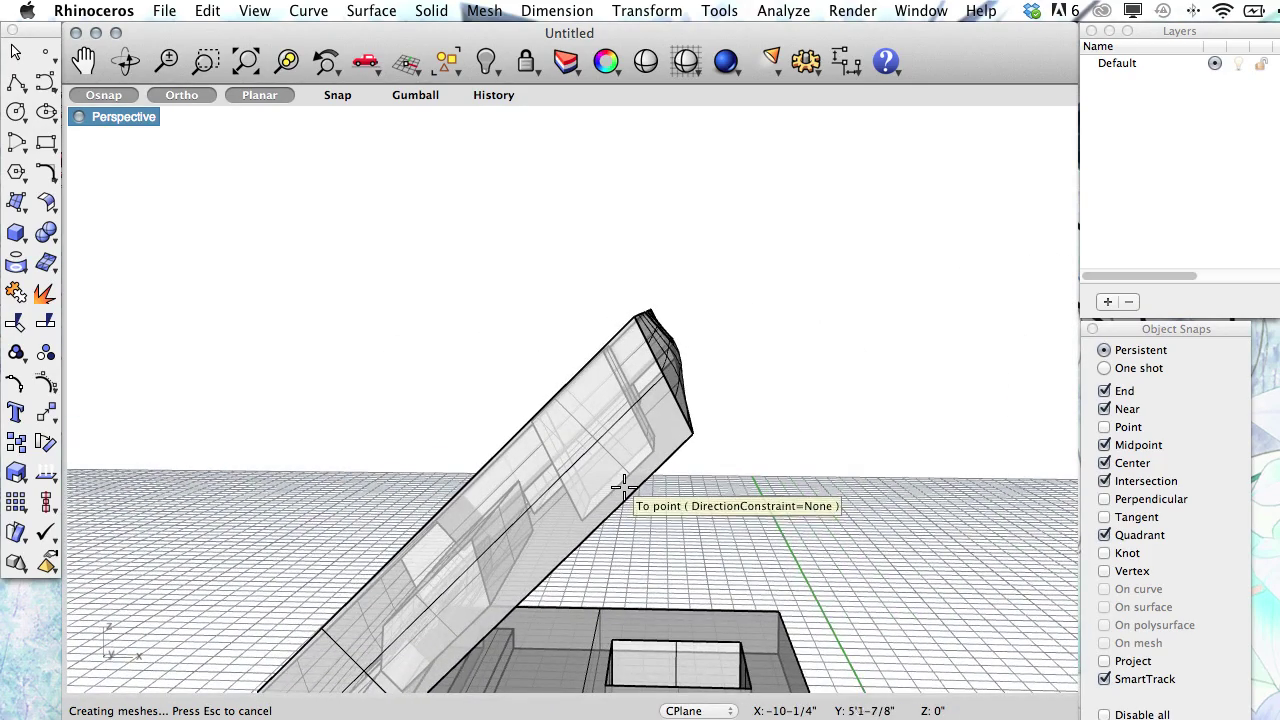
scroll(605, 502, "down", 5)
scroll(585, 500, "up", 8)
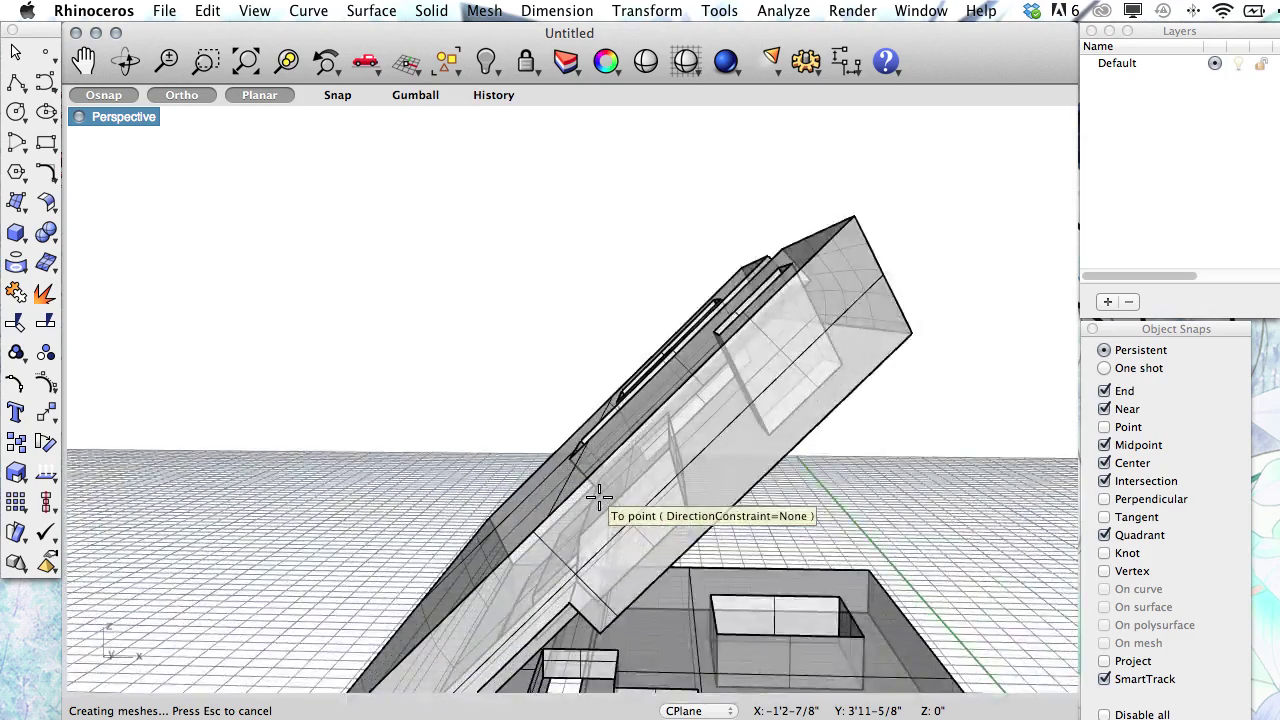
scroll(600, 532, "down", 2)
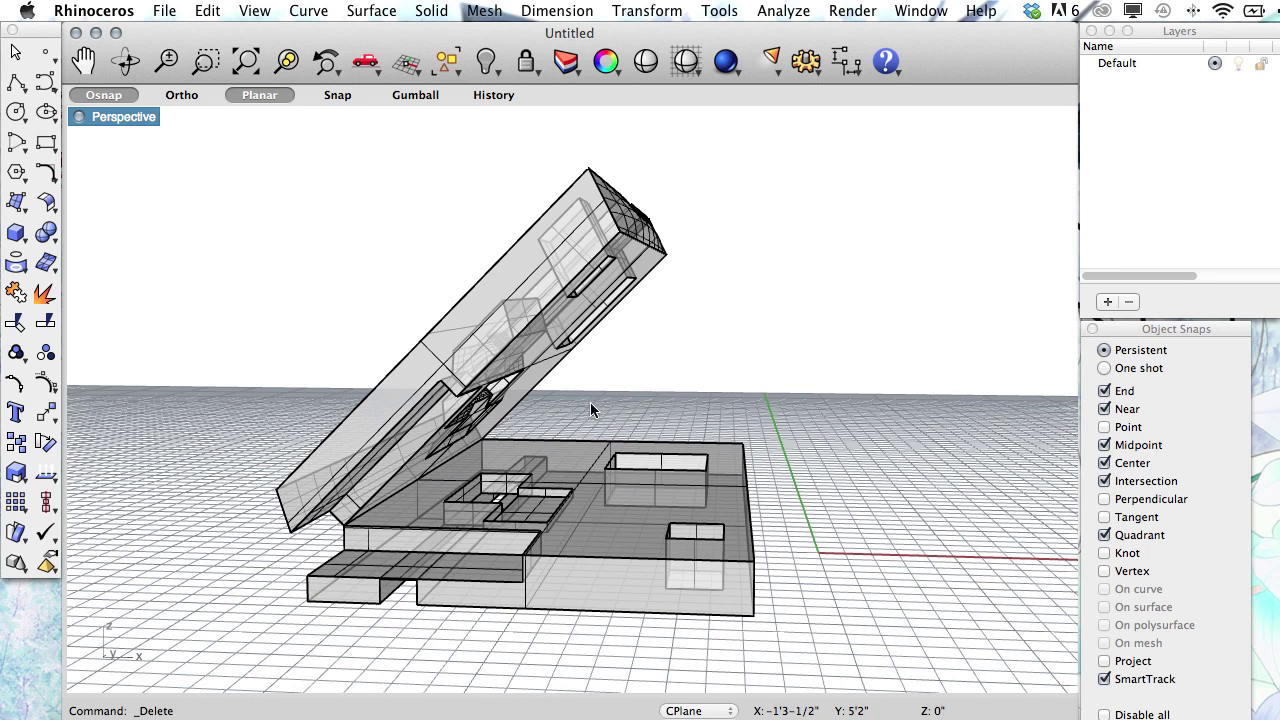
double_click(79, 115)
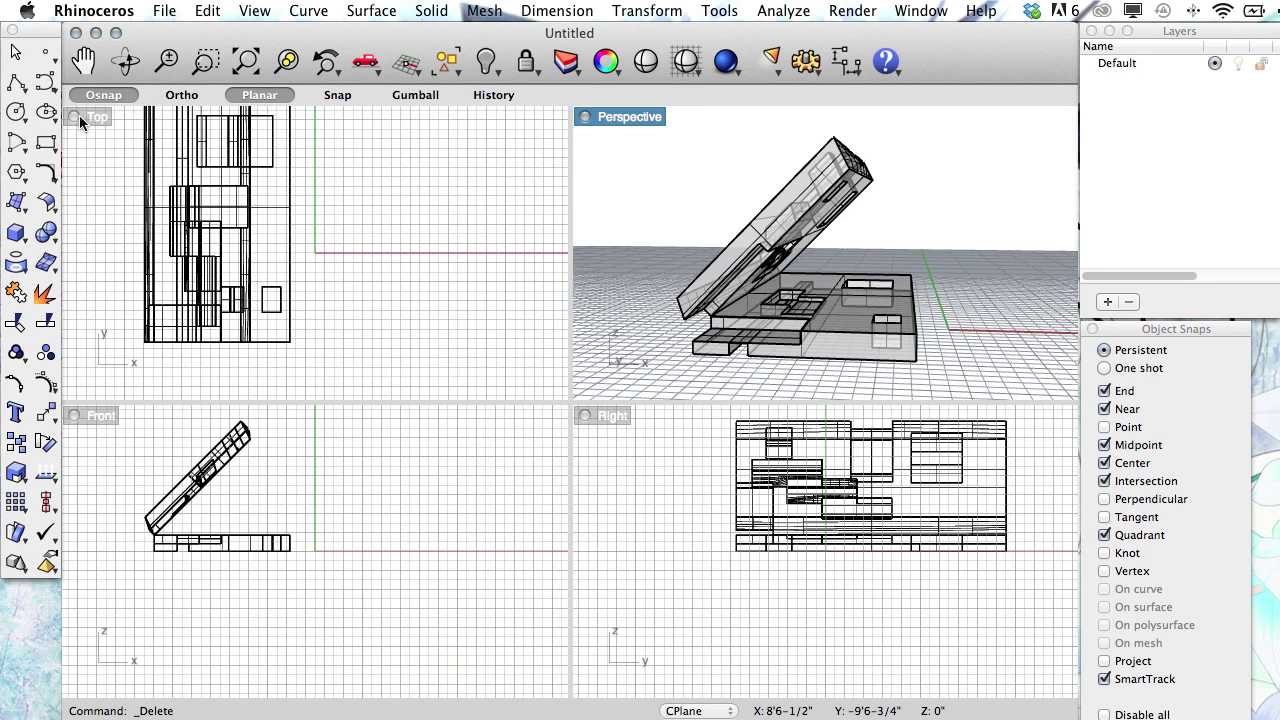
right_click_drag(331, 503, 380, 495)
double_click(72, 415)
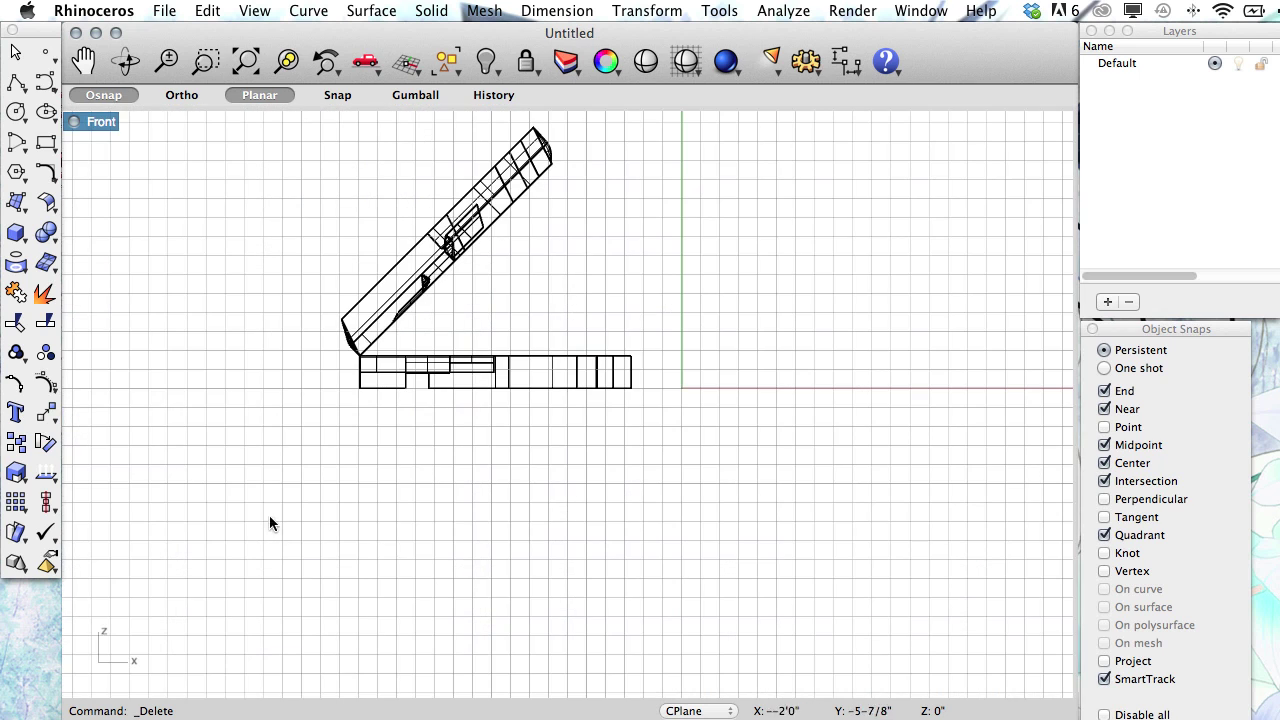
- Draw a gently rising degree-3 curve through four control points in the empty space below the model in the Front view
right_click_drag(557, 486, 587, 496)
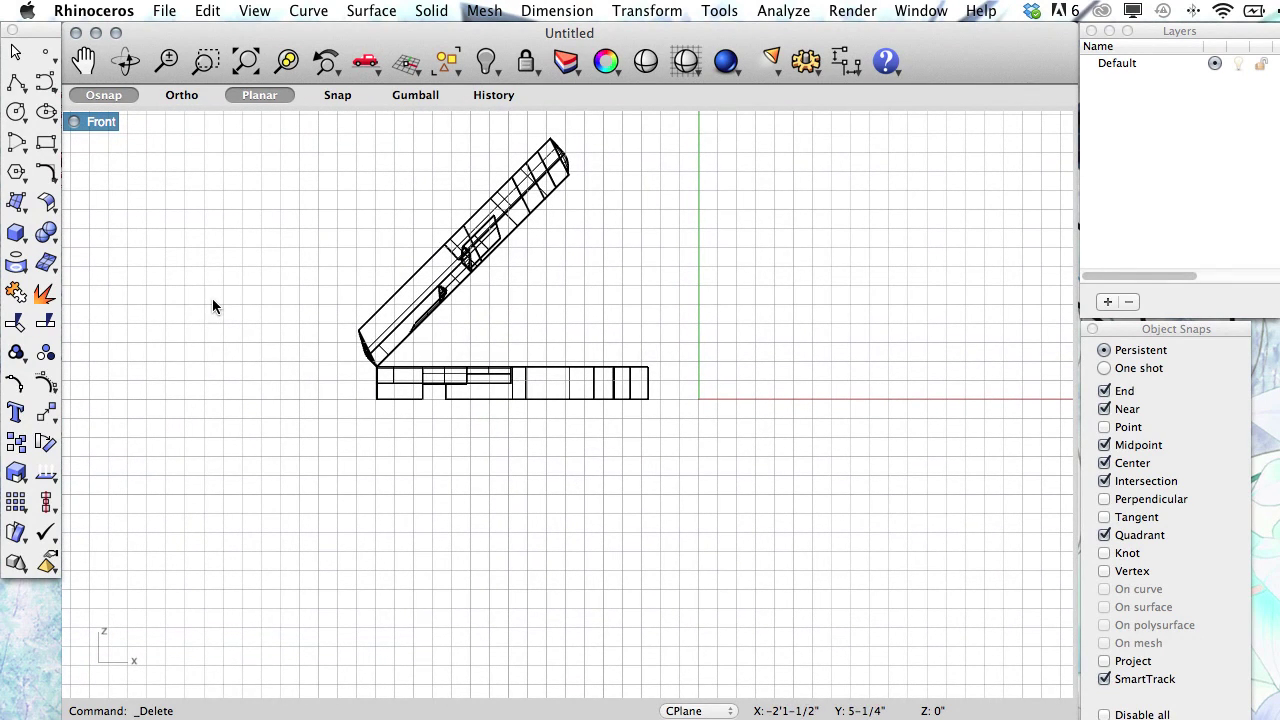
left_click(44, 87)
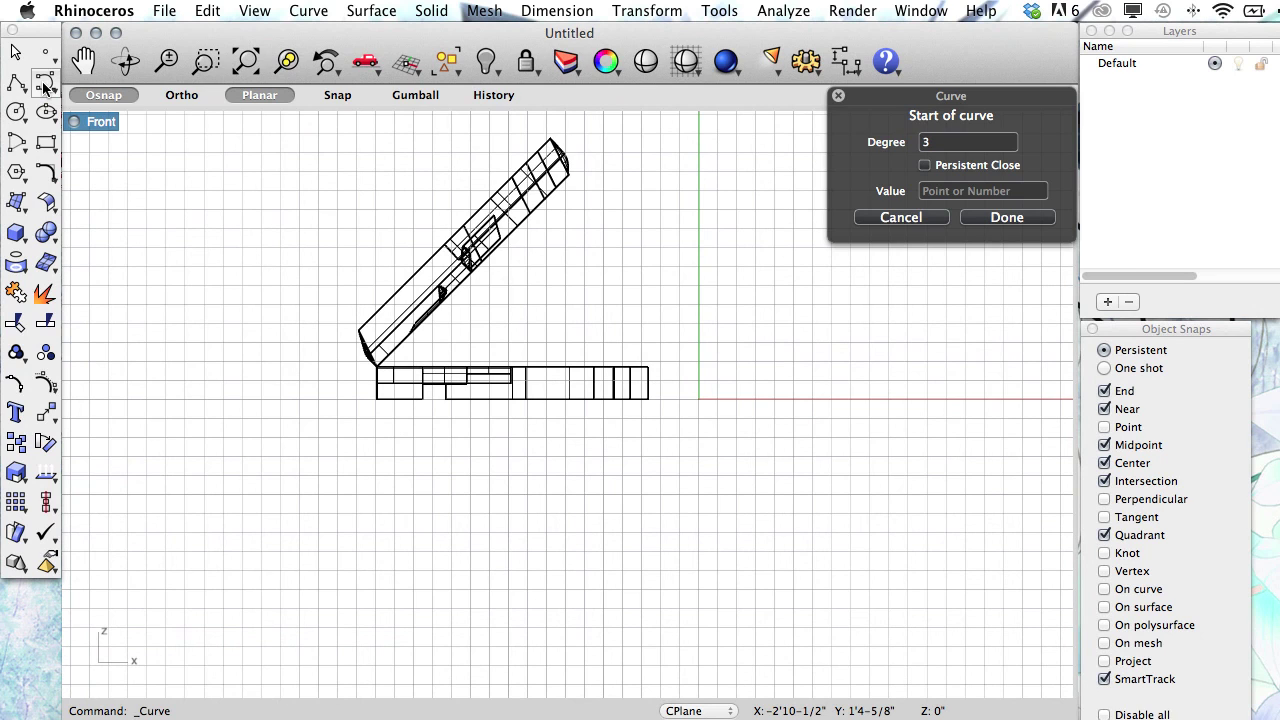
left_click(374, 531)
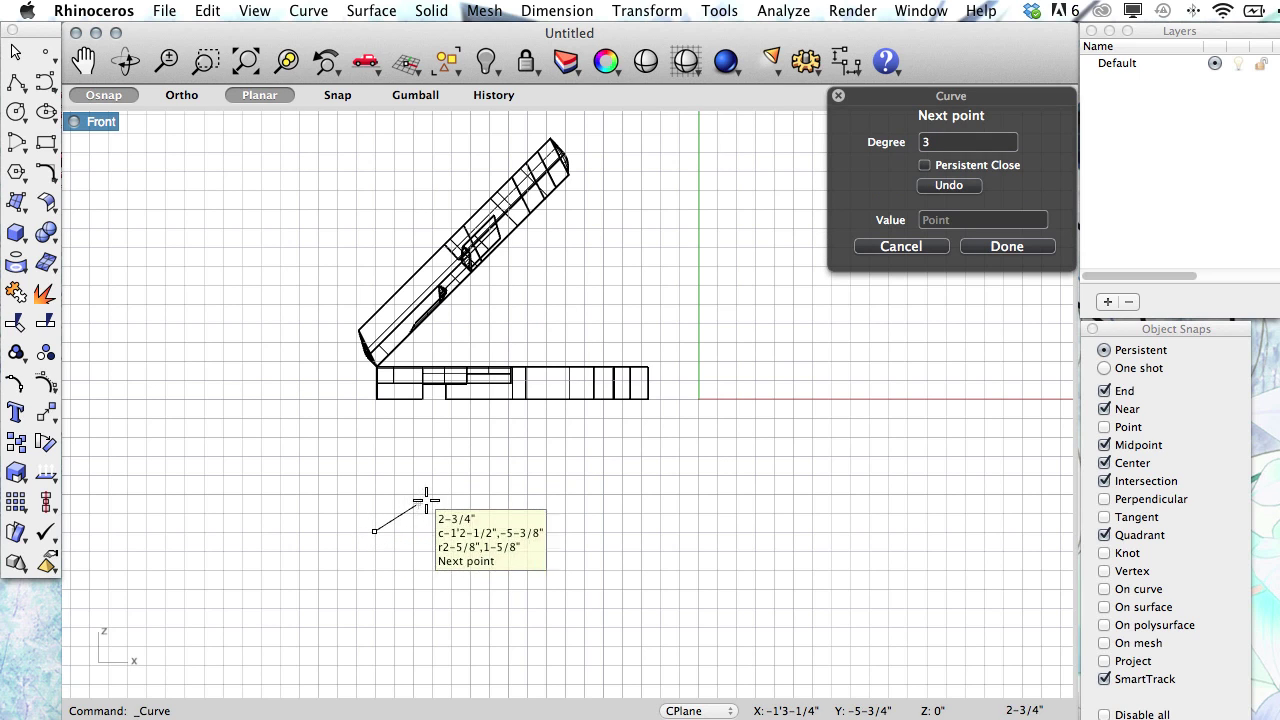
left_click(453, 506)
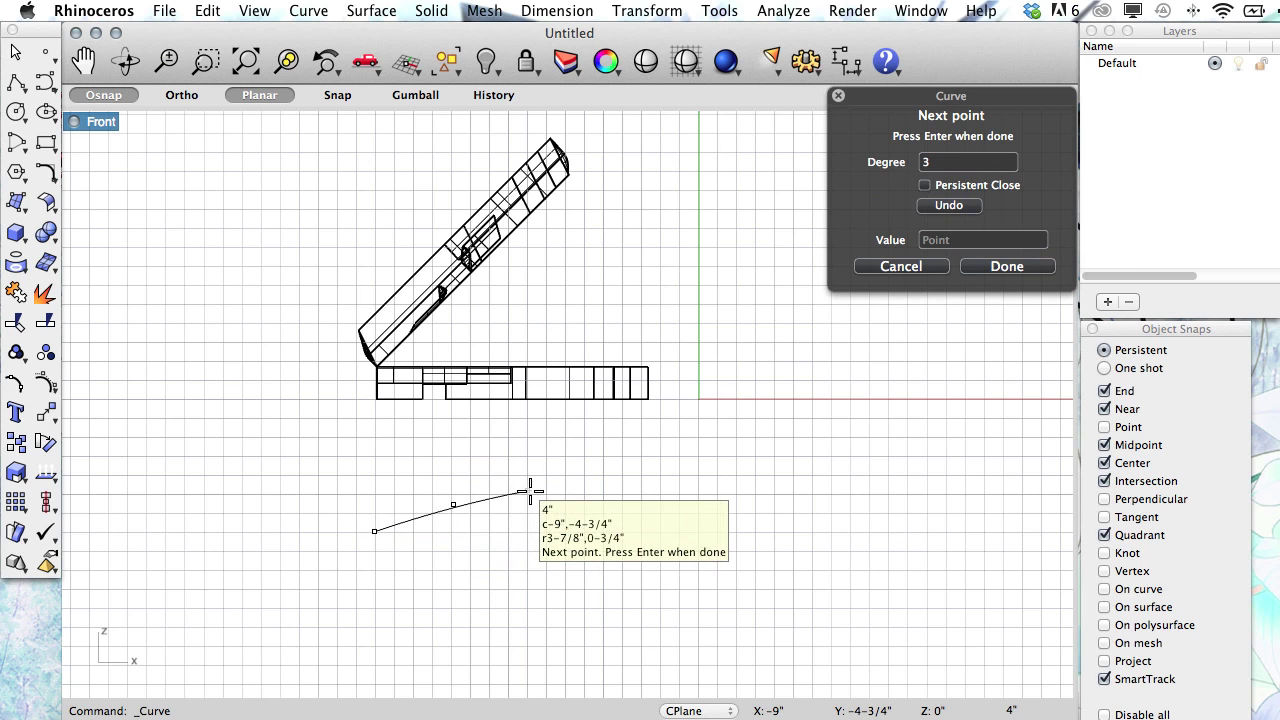
left_click(531, 490)
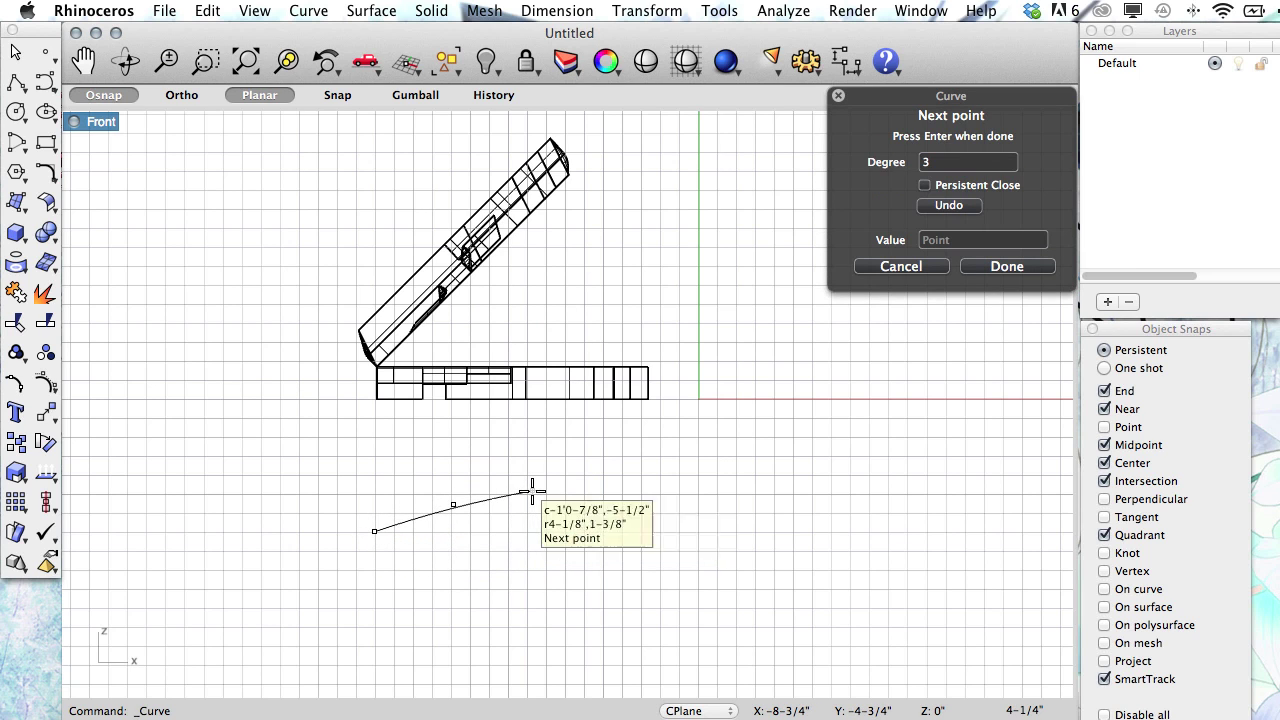
left_click(615, 471)
key("Return")
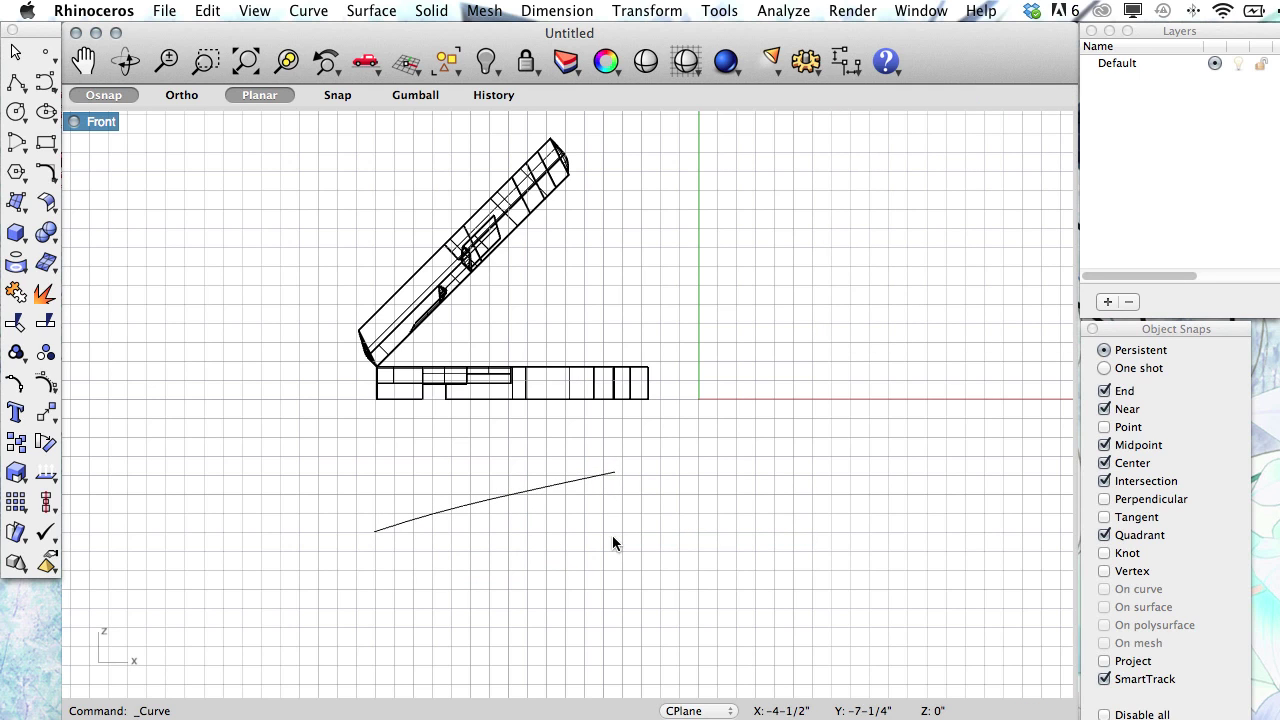
- Draw a second four-point curve from the first curve's lower end, starting 4" horizontally and bending steeply upward across the first curve
left_click(44, 87)
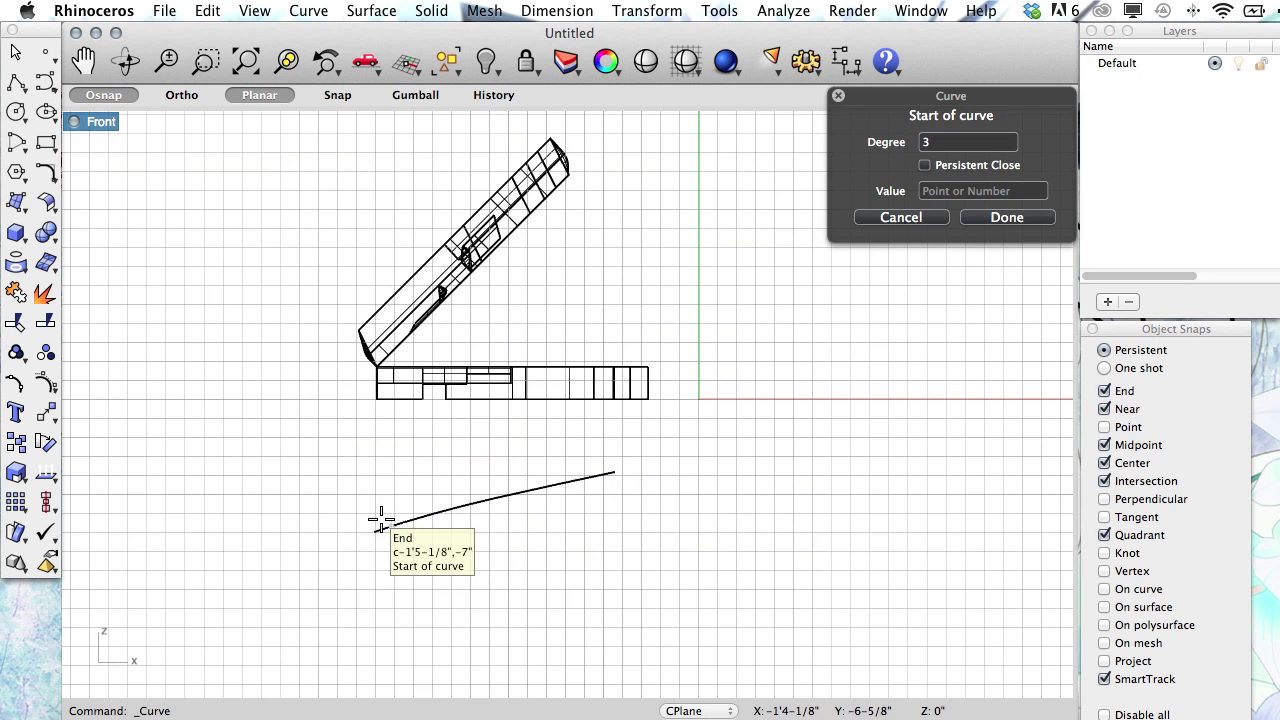
left_click(372, 531)
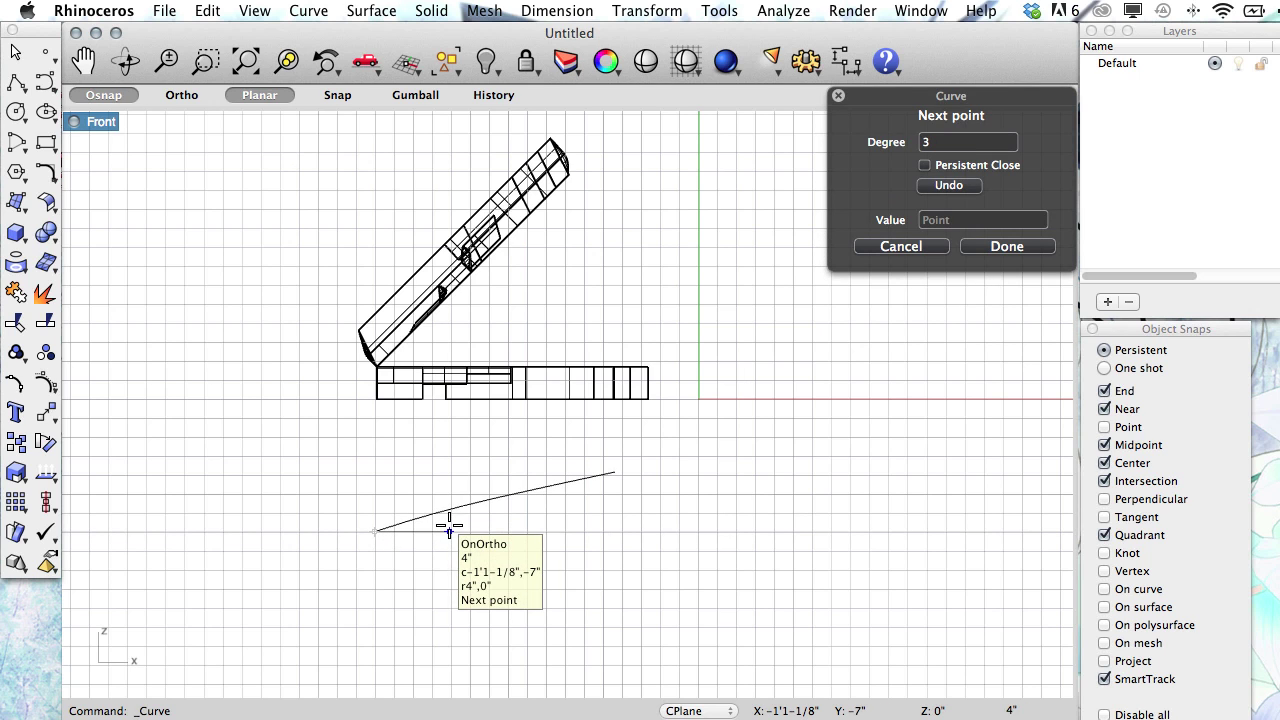
left_click(449, 527)
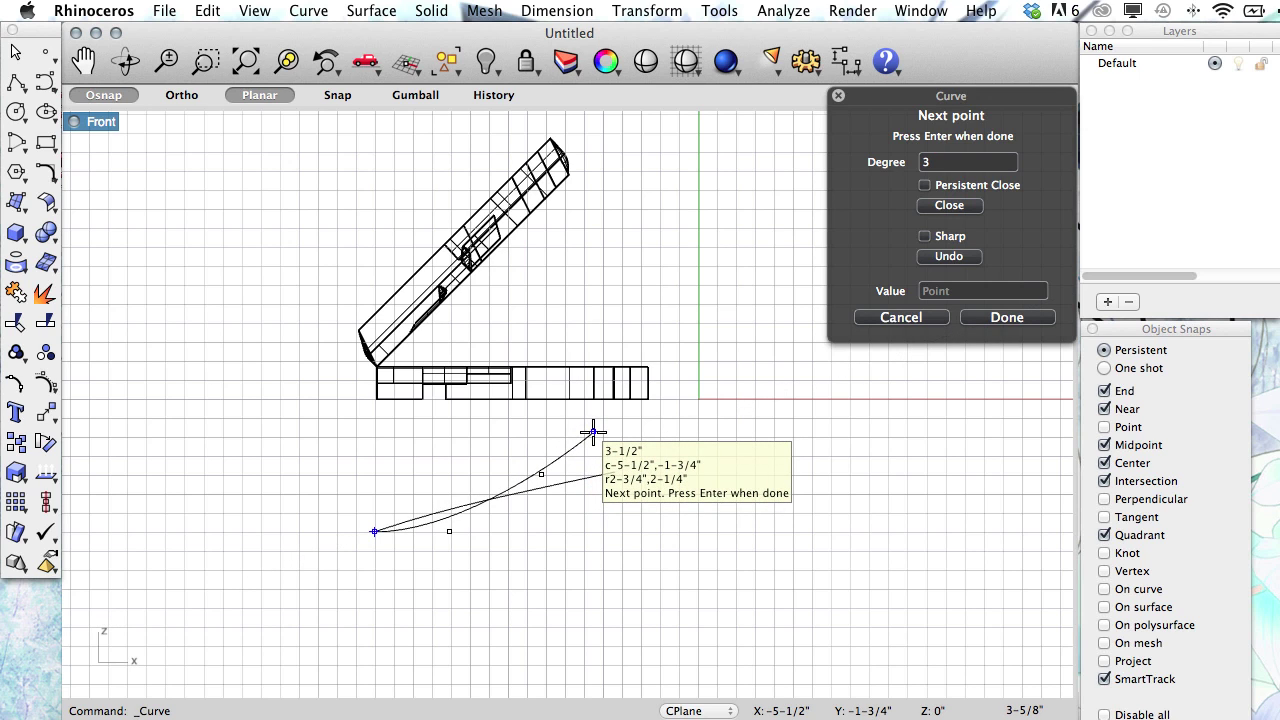
left_click(585, 426)
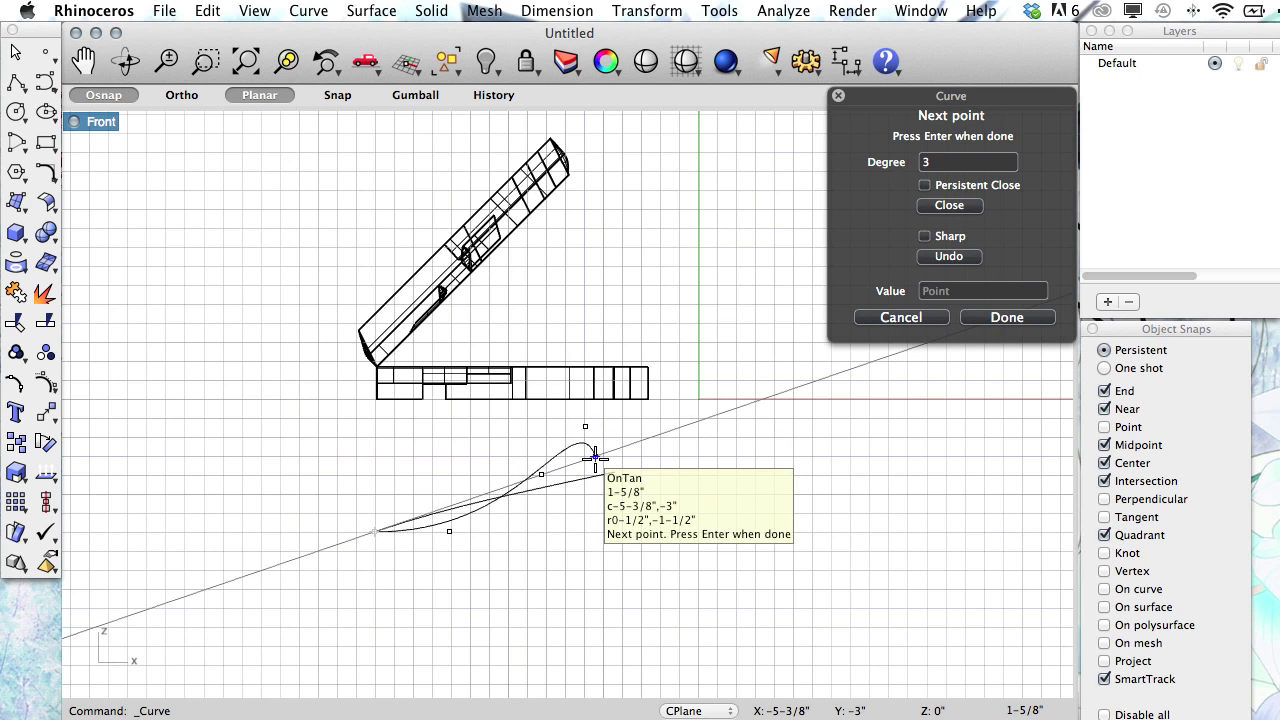
key("Return")
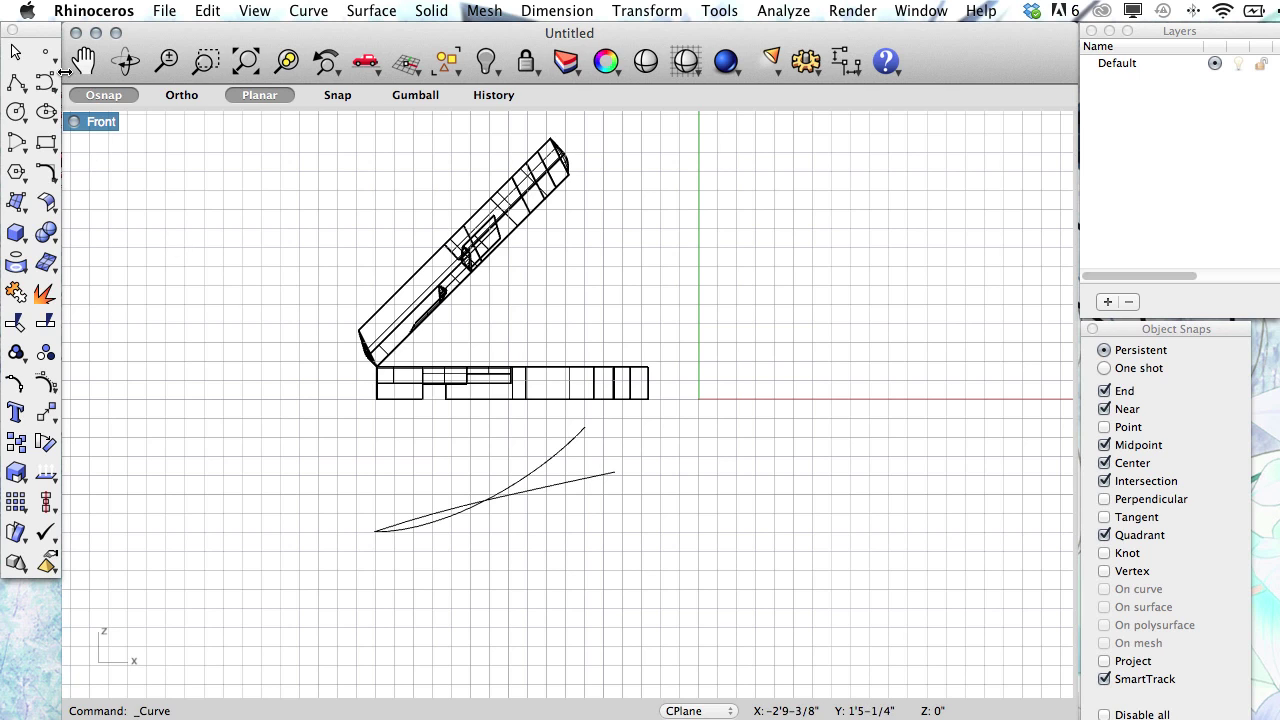
- Draw a third, arched four-point curve from about -5-1/4", -6-1/2" back to the shared end of the first two curves
left_click(46, 85)
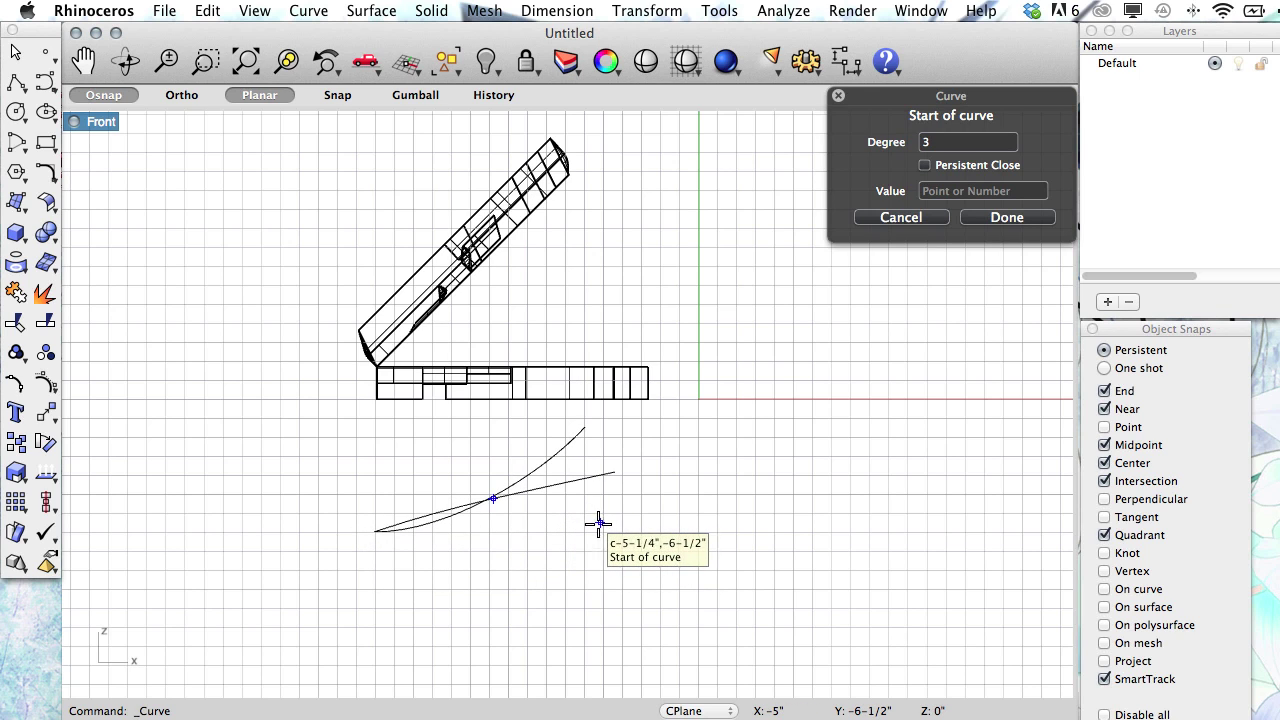
left_click(594, 524)
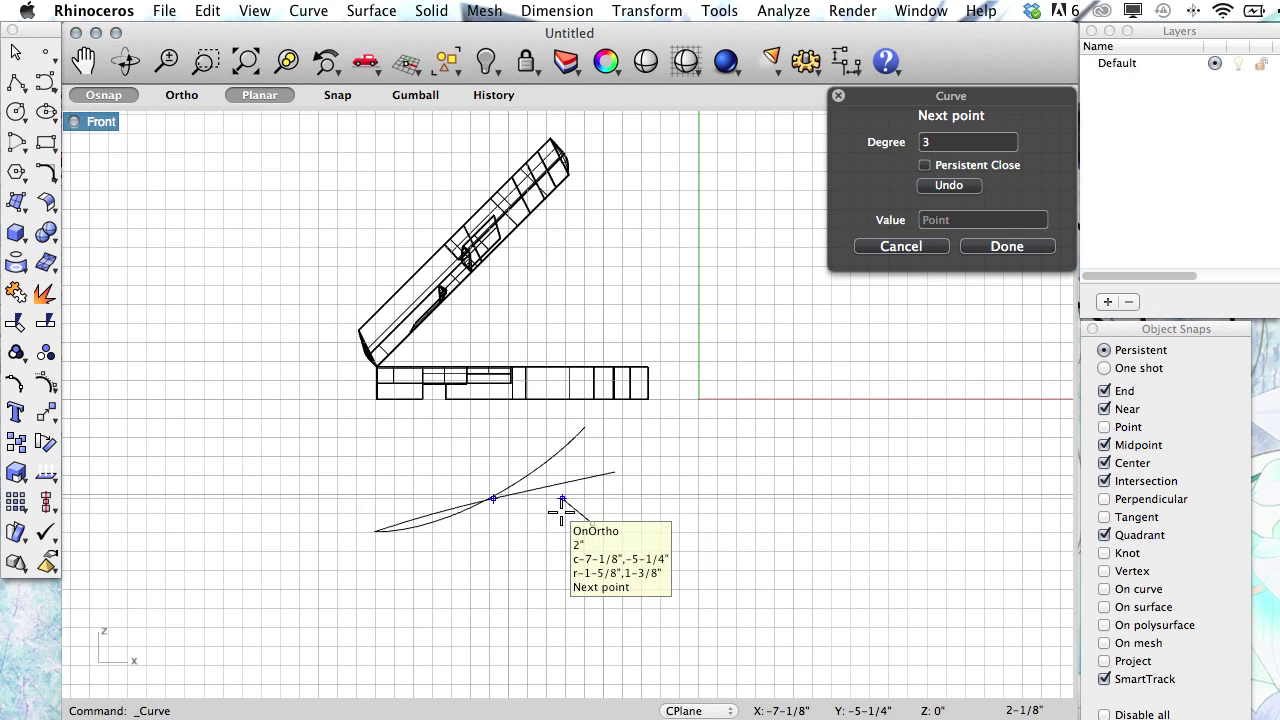
left_click(482, 497)
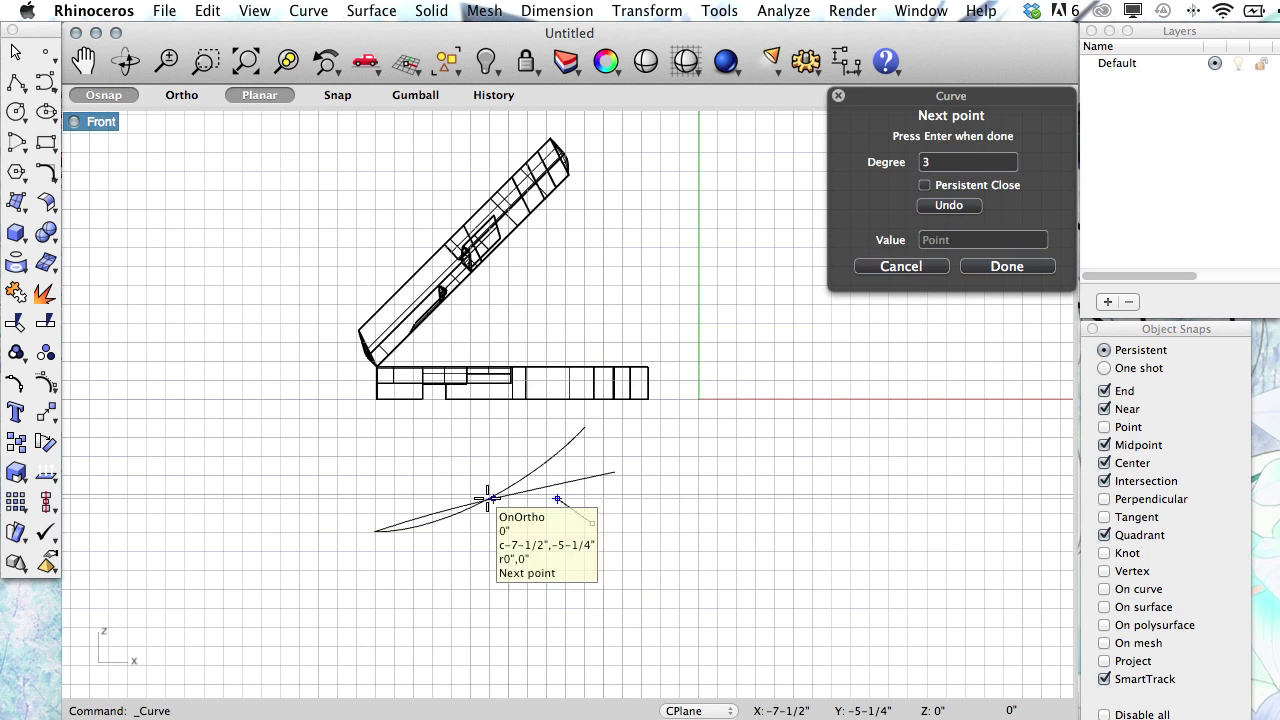
left_click(461, 498)
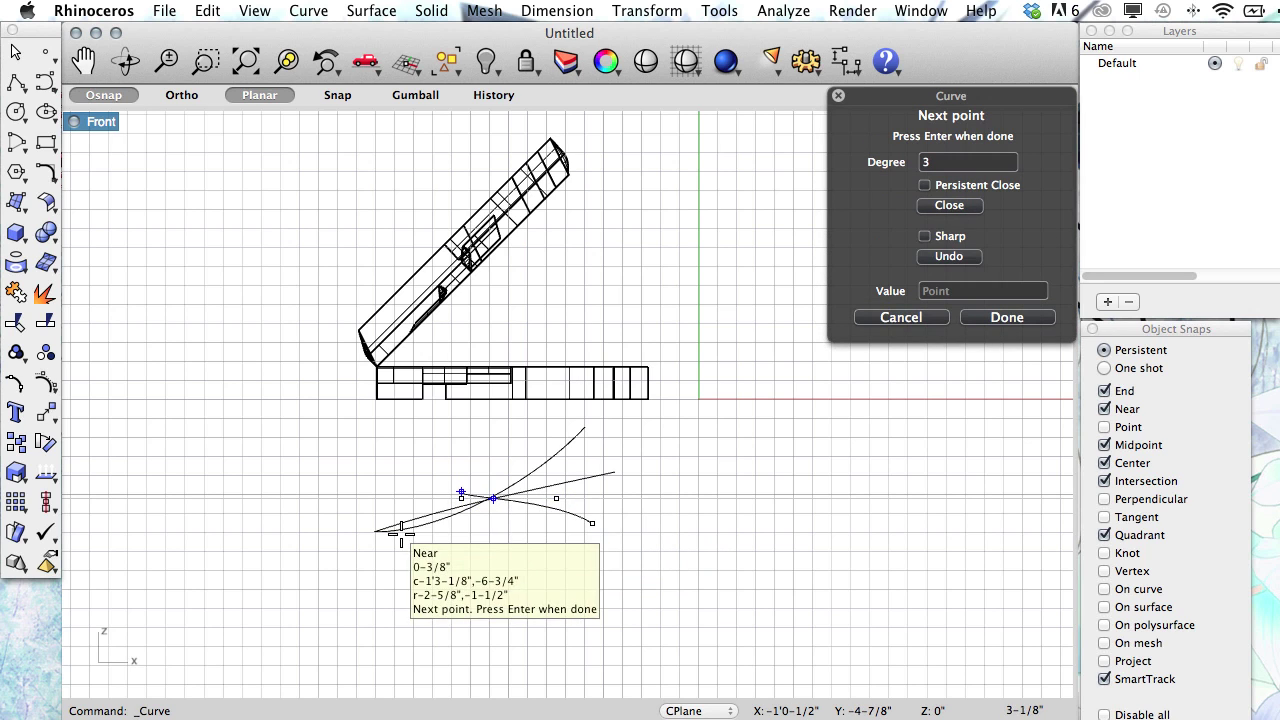
left_click(370, 532)
key("Return")
- Return to a maximized Perspective view and move the steep upward-bending curve from its shared end to the far corner of the hinge edge
double_click(101, 121)
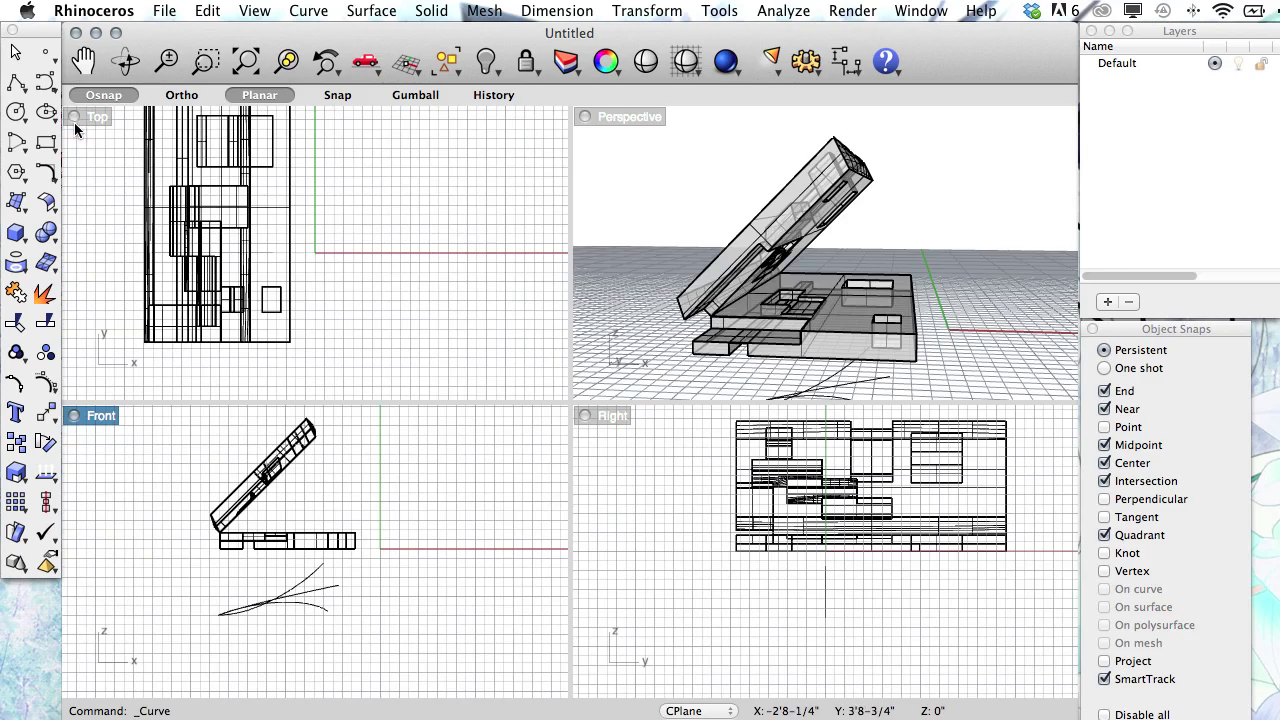
double_click(582, 113)
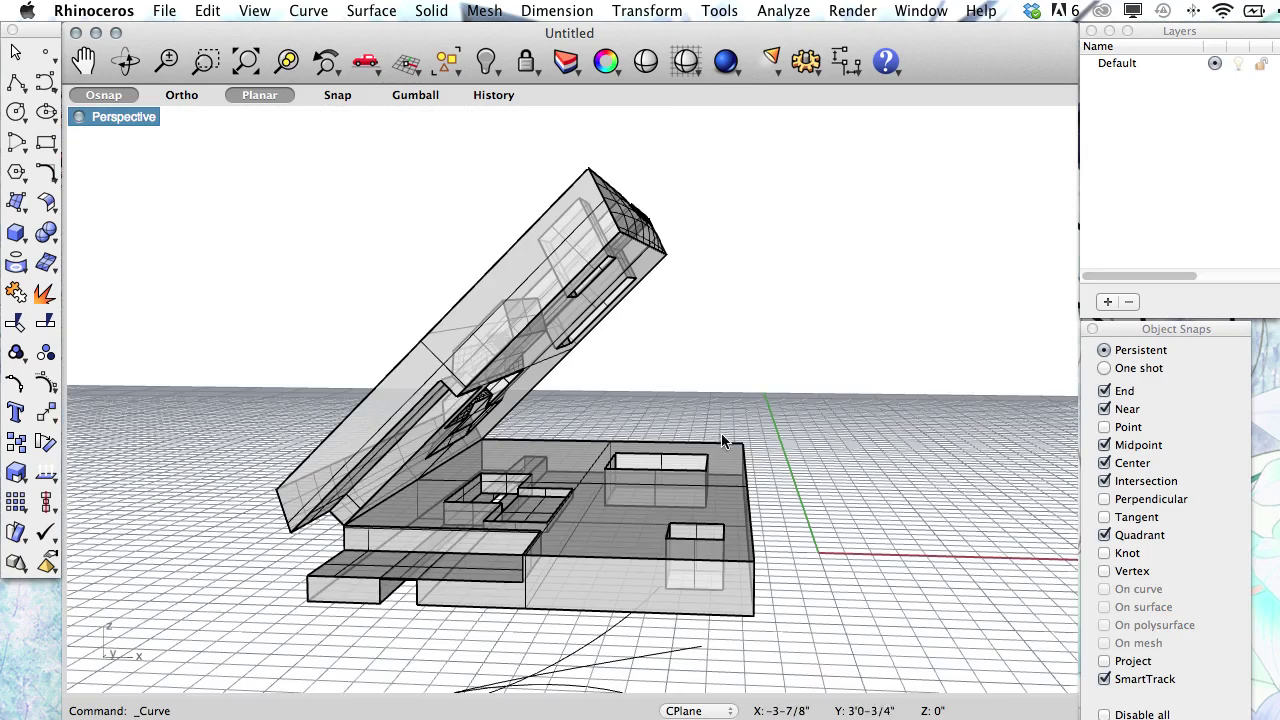
scroll(724, 435, "up", 5)
right_click_drag(527, 330, 533, 603)
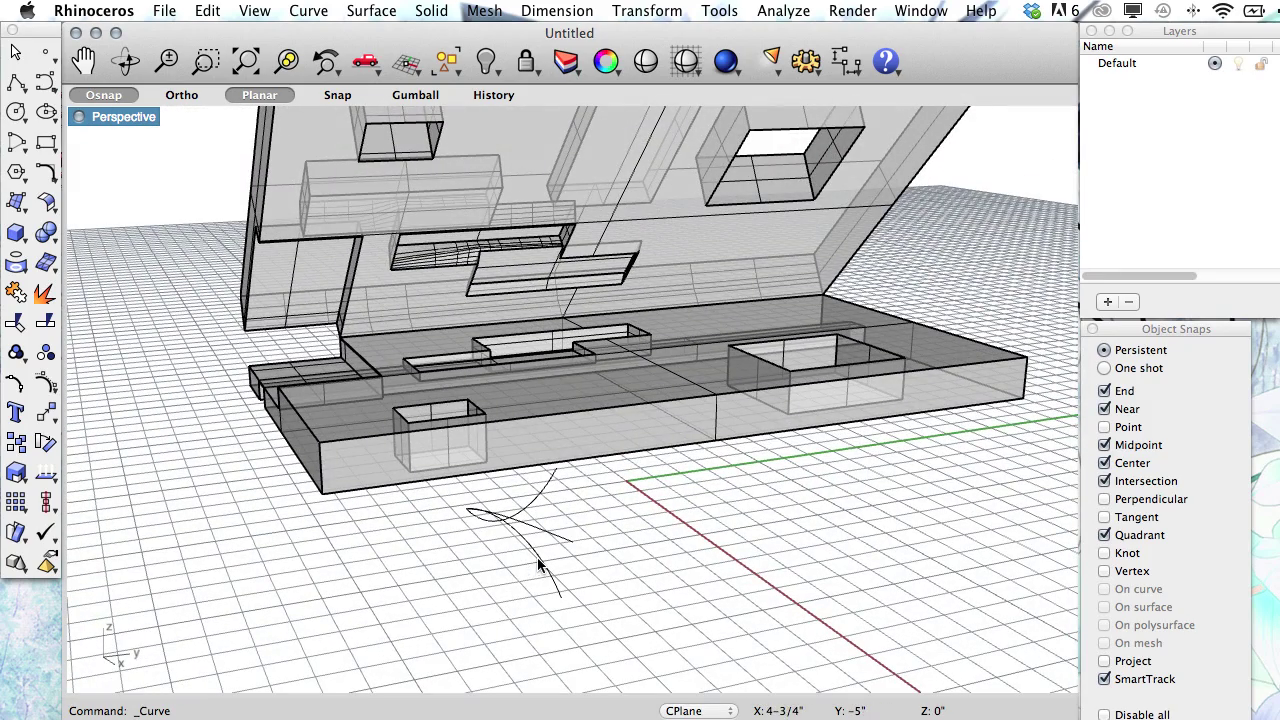
left_click(534, 500)
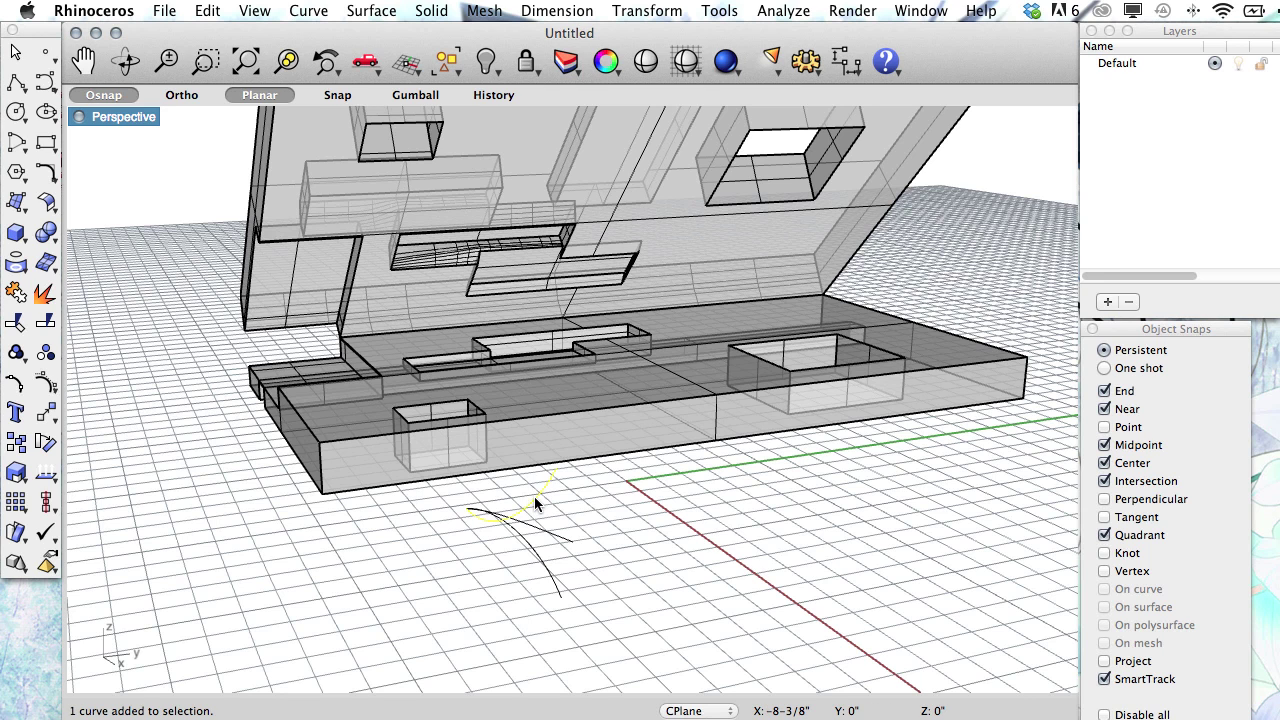
type("Move")
key("Return")
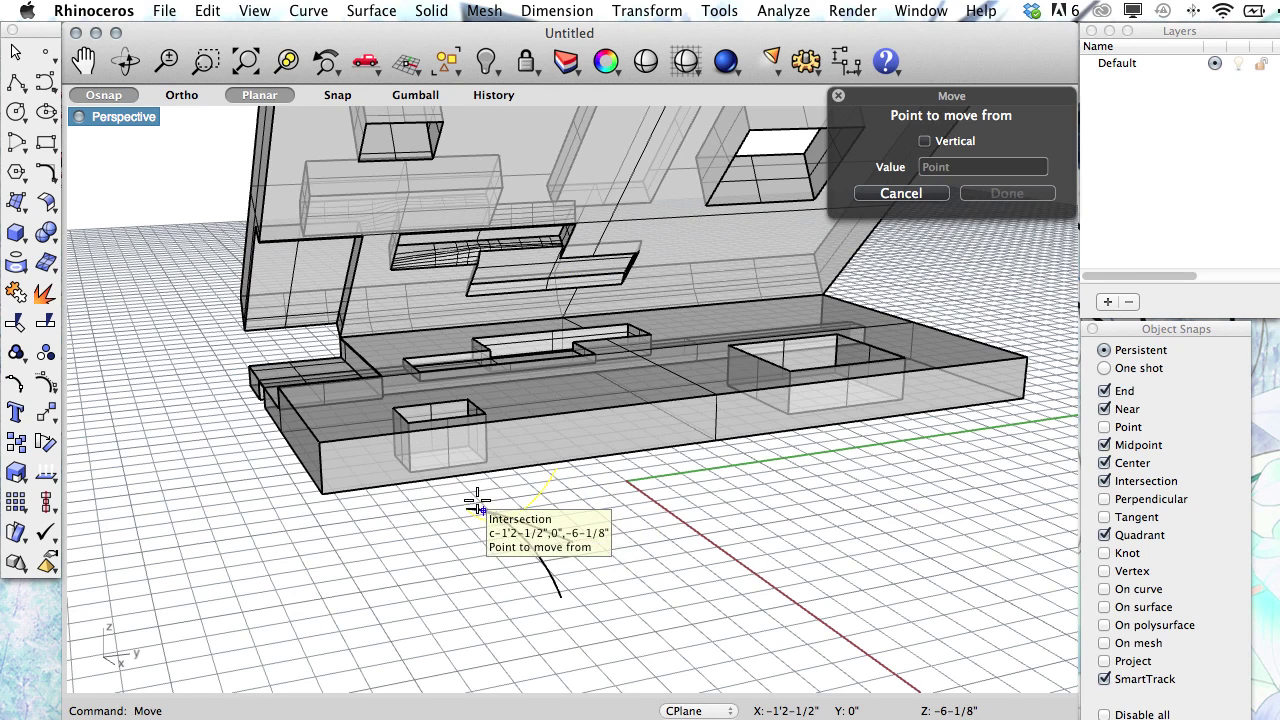
left_click(466, 509)
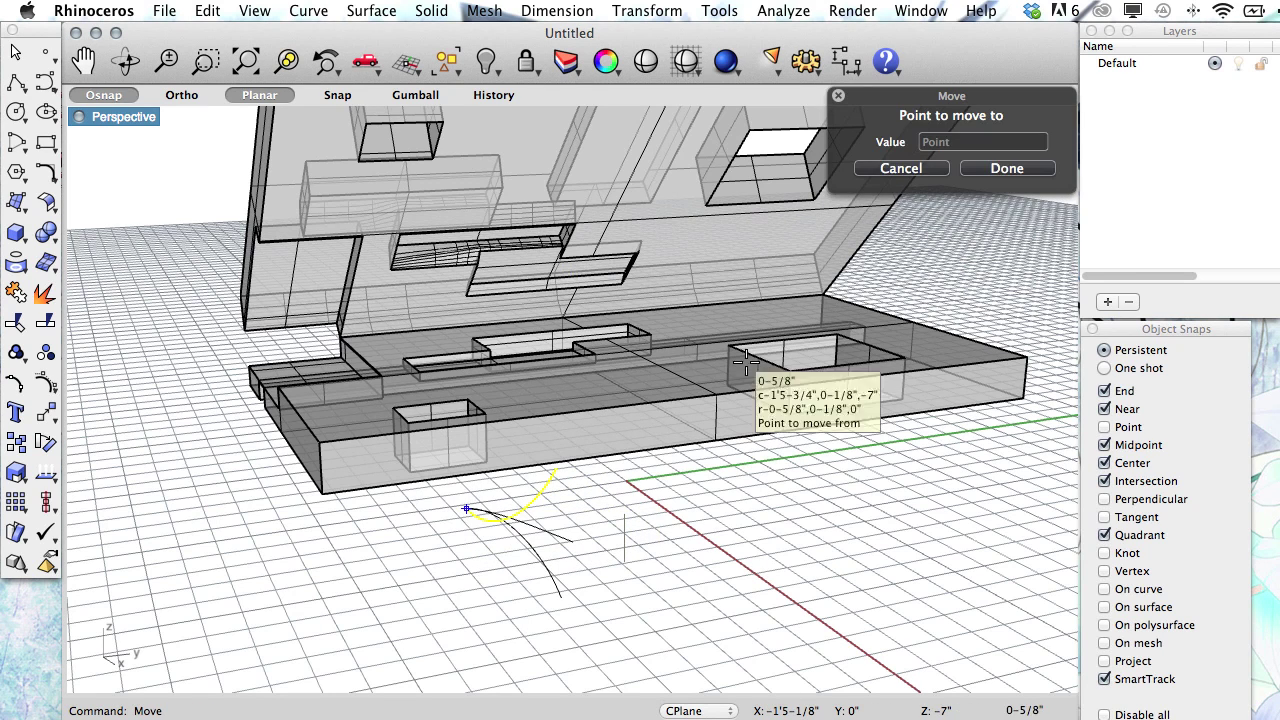
left_click(828, 298)
- Move the gently rising curve from its shared end to a point near the middle of the hinge edge
left_click(820, 525)
type("Move")
key("Return")
left_click(459, 508)
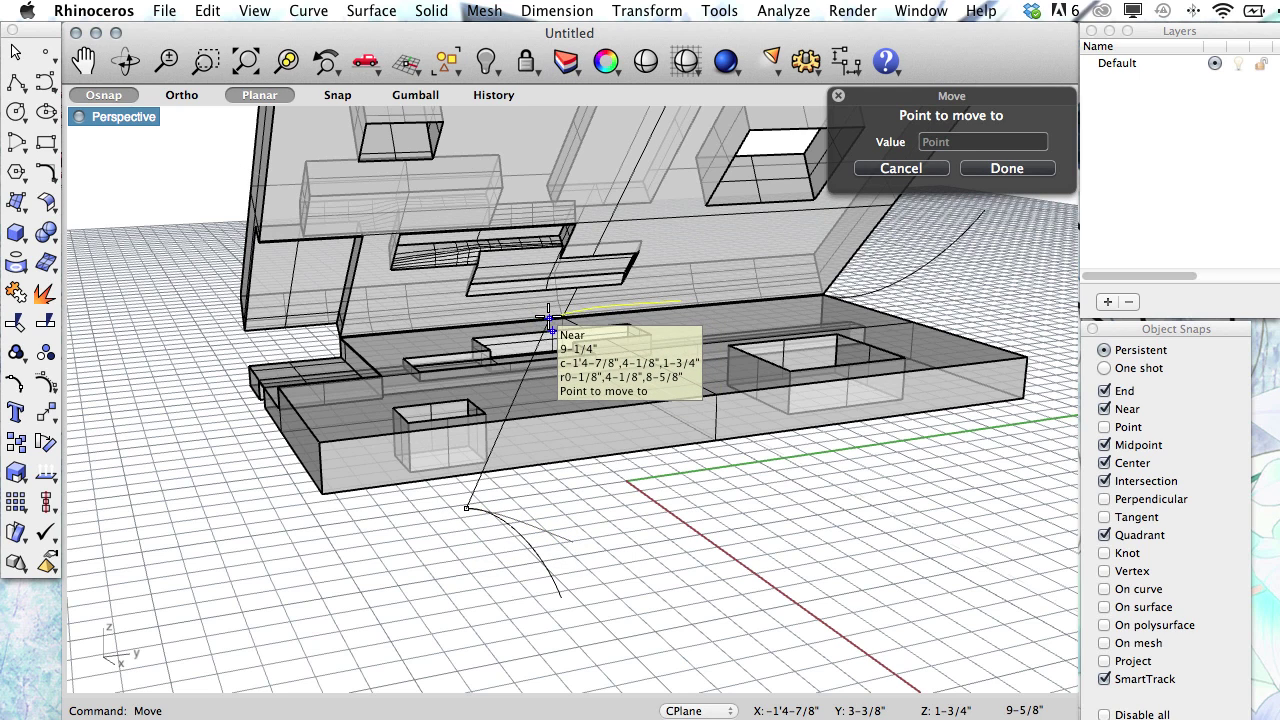
left_click(536, 320)
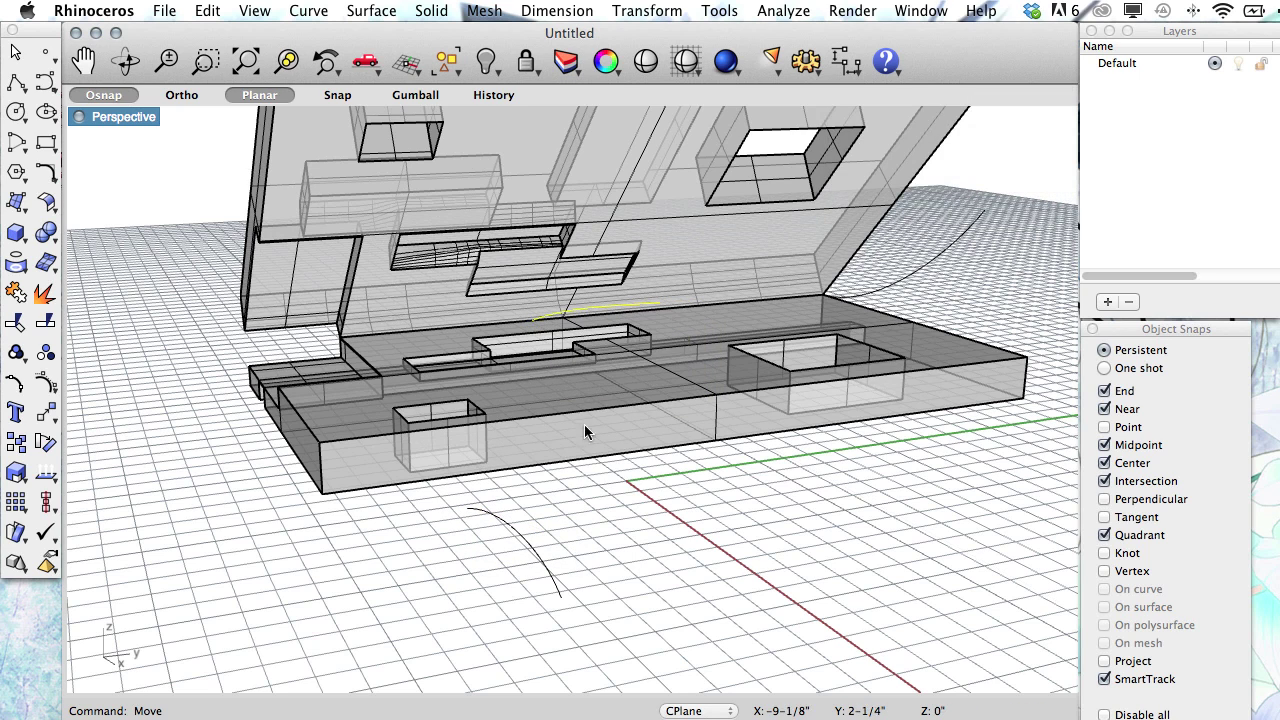
- Move the arched curve from its shared end to the tracked intersection directly above the base tab's outer corner, level with the hinge edge
right_click_drag(546, 535, 592, 570)
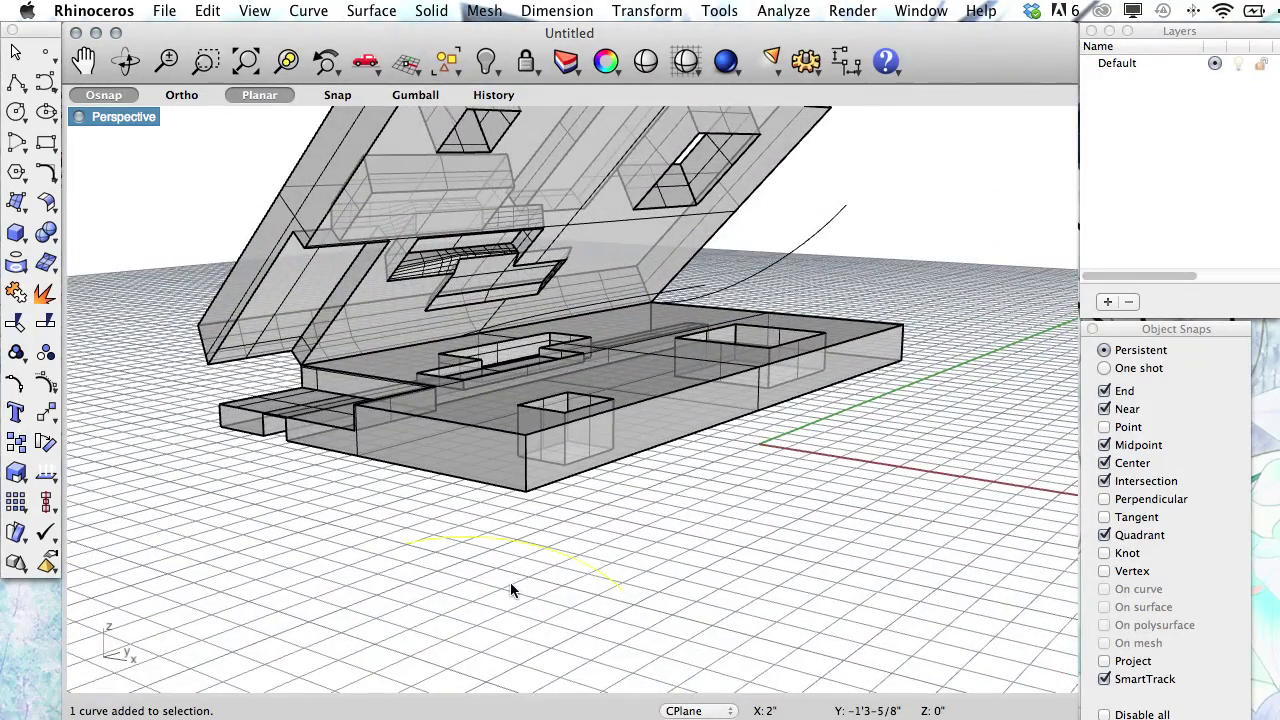
right_click(463, 556)
left_click(457, 556)
right_click(457, 556)
left_click(400, 548)
right_click_drag(357, 457, 500, 540)
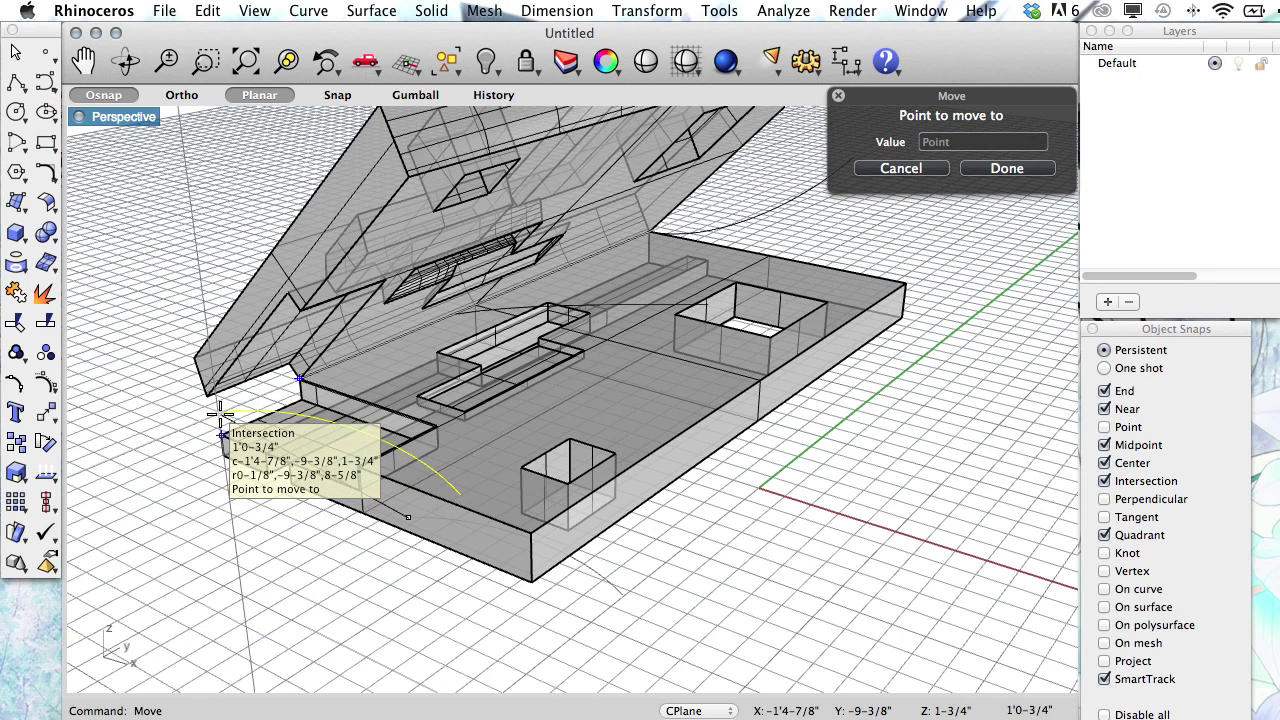
left_click(221, 434)
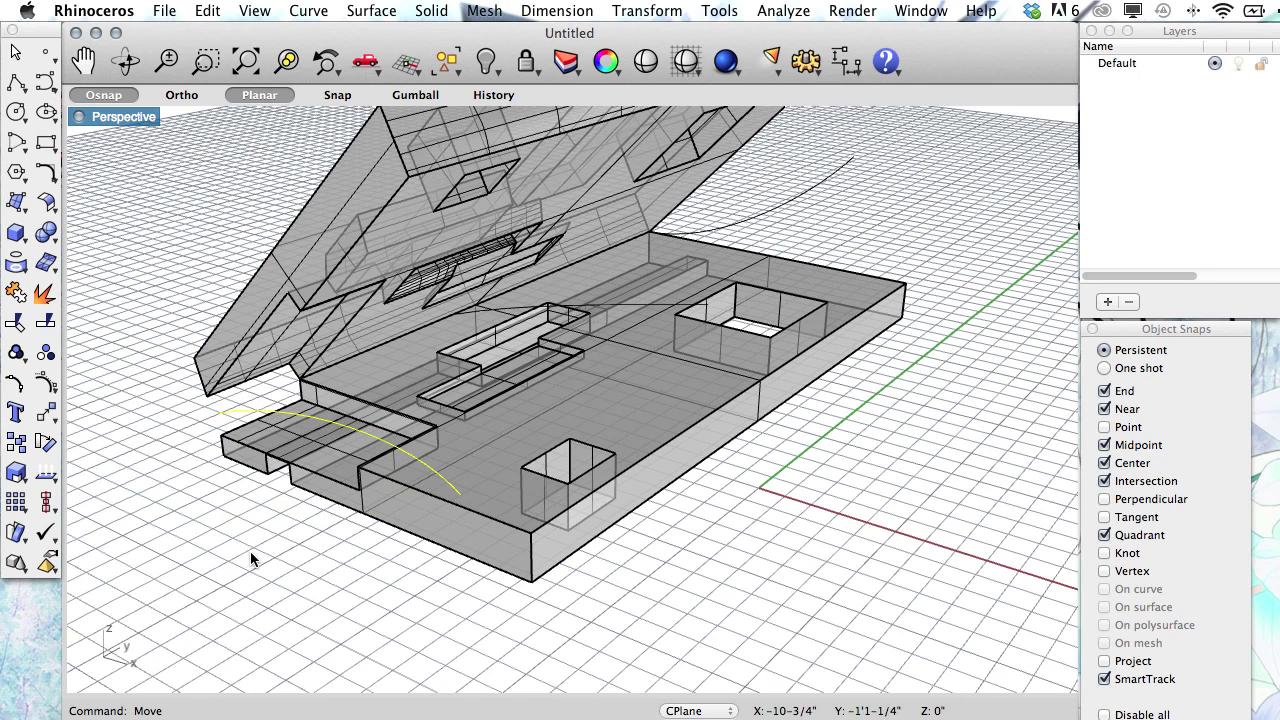
- Start a Loft through the three placed curves, selected in order from the far one to the arched one by the tab
right_click_drag(289, 568, 313, 520)
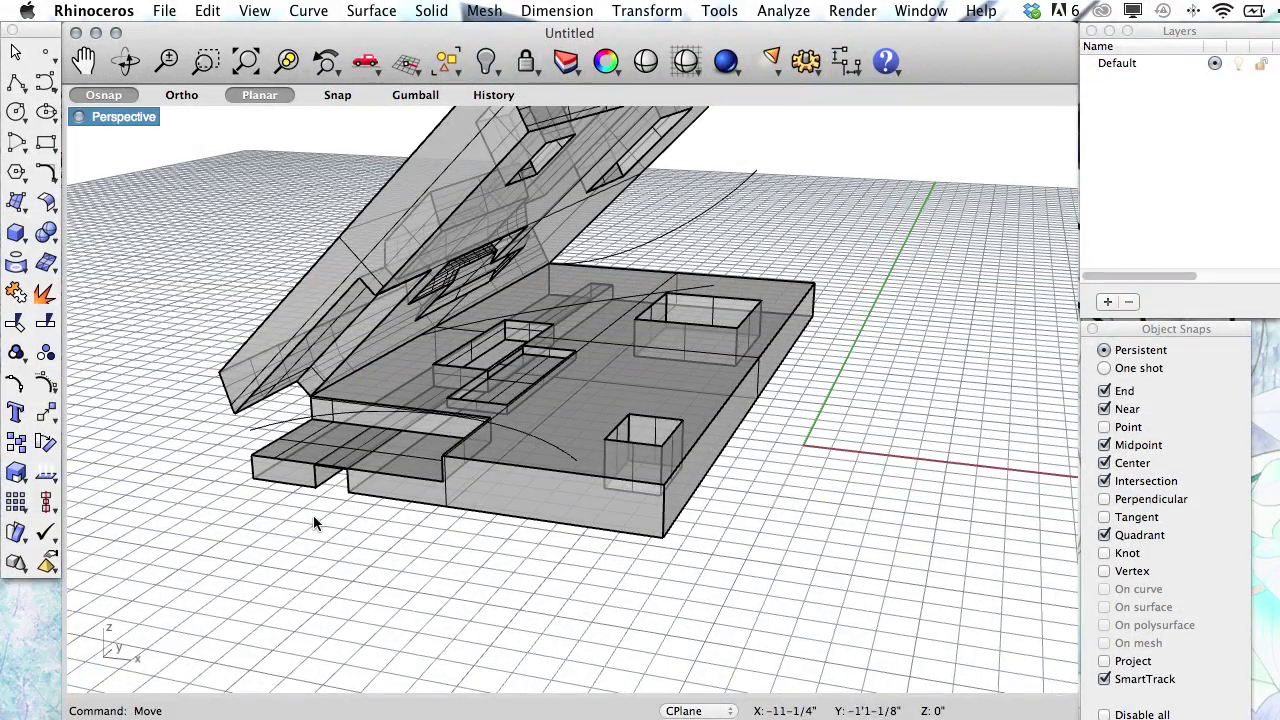
left_click(17, 203)
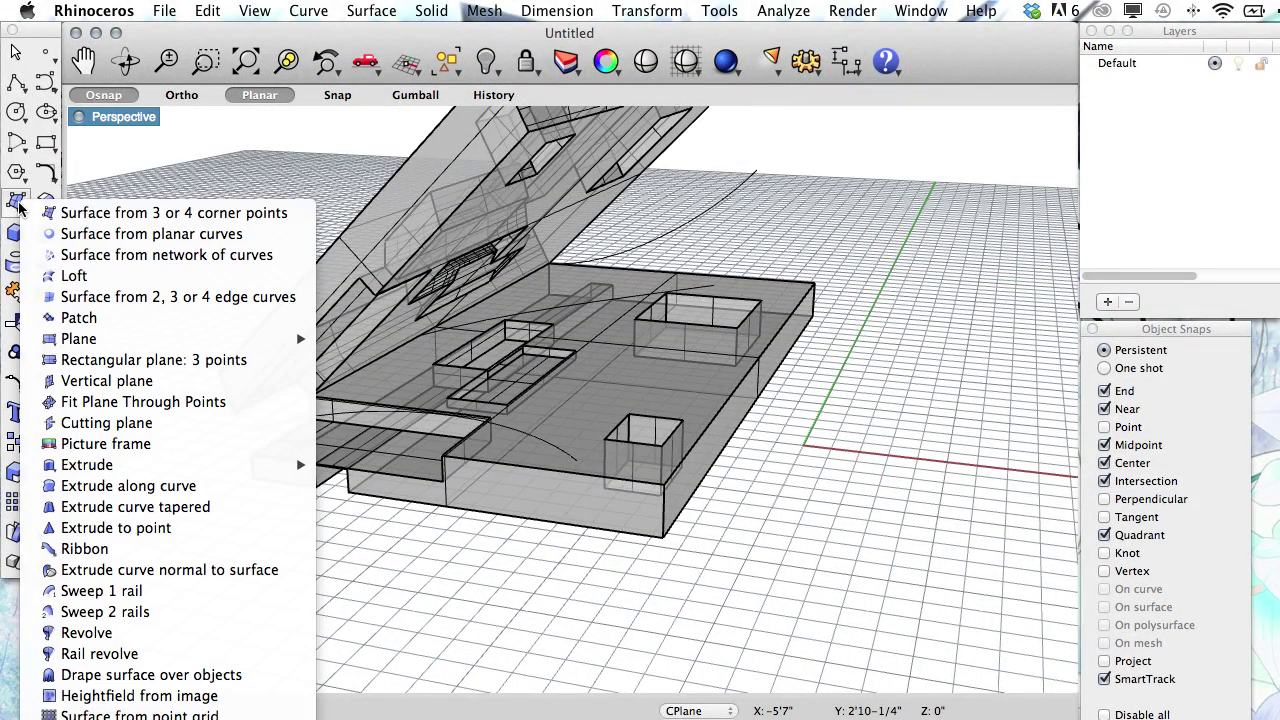
left_click(76, 277)
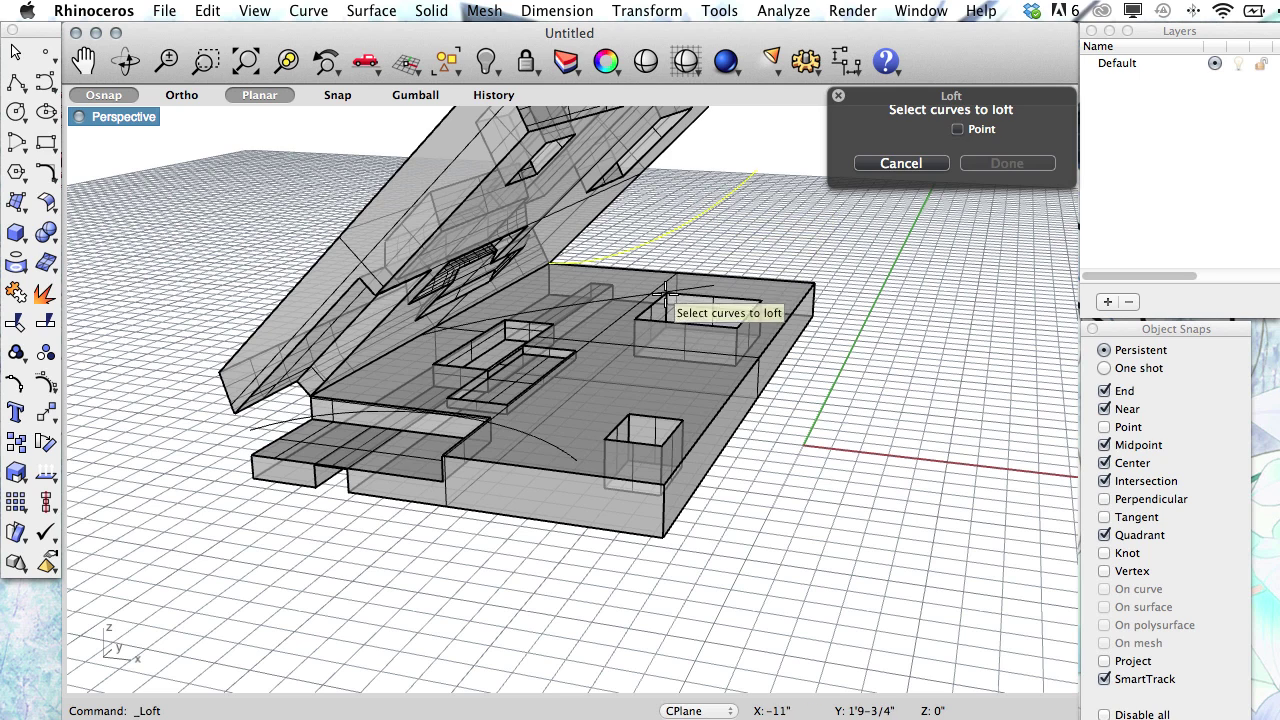
left_click(619, 298)
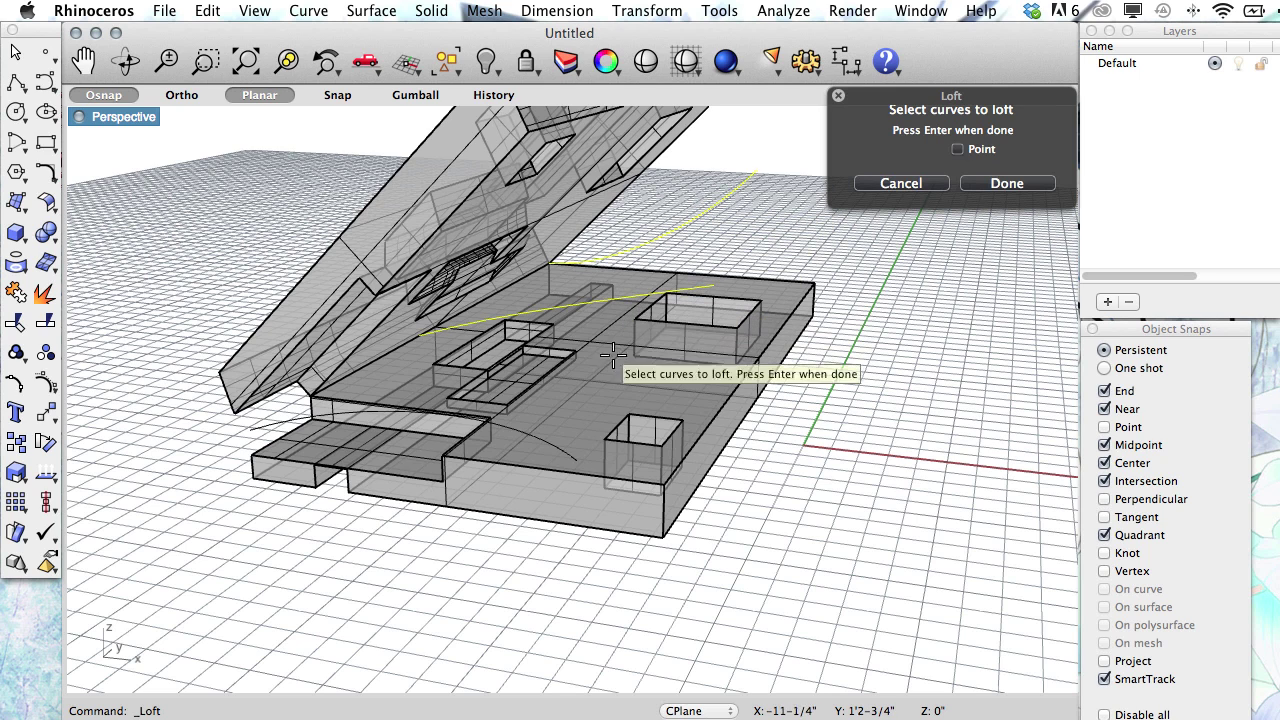
left_click(268, 427)
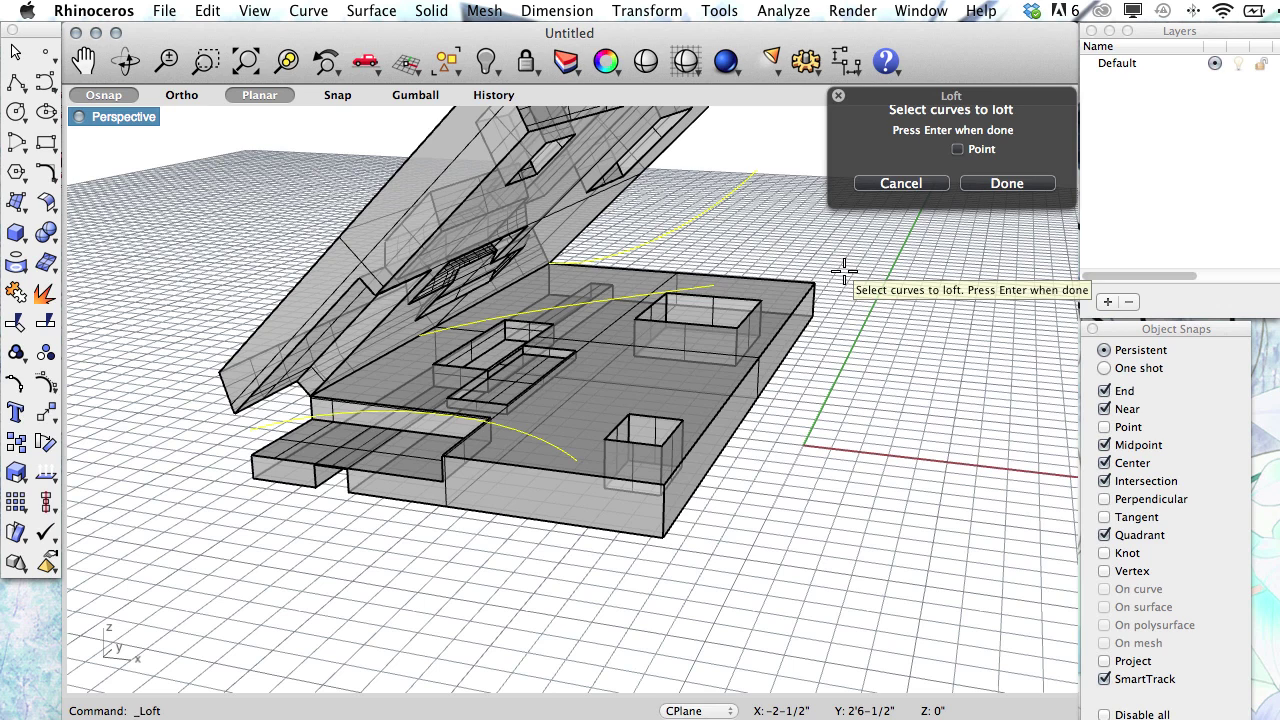
key("Return")
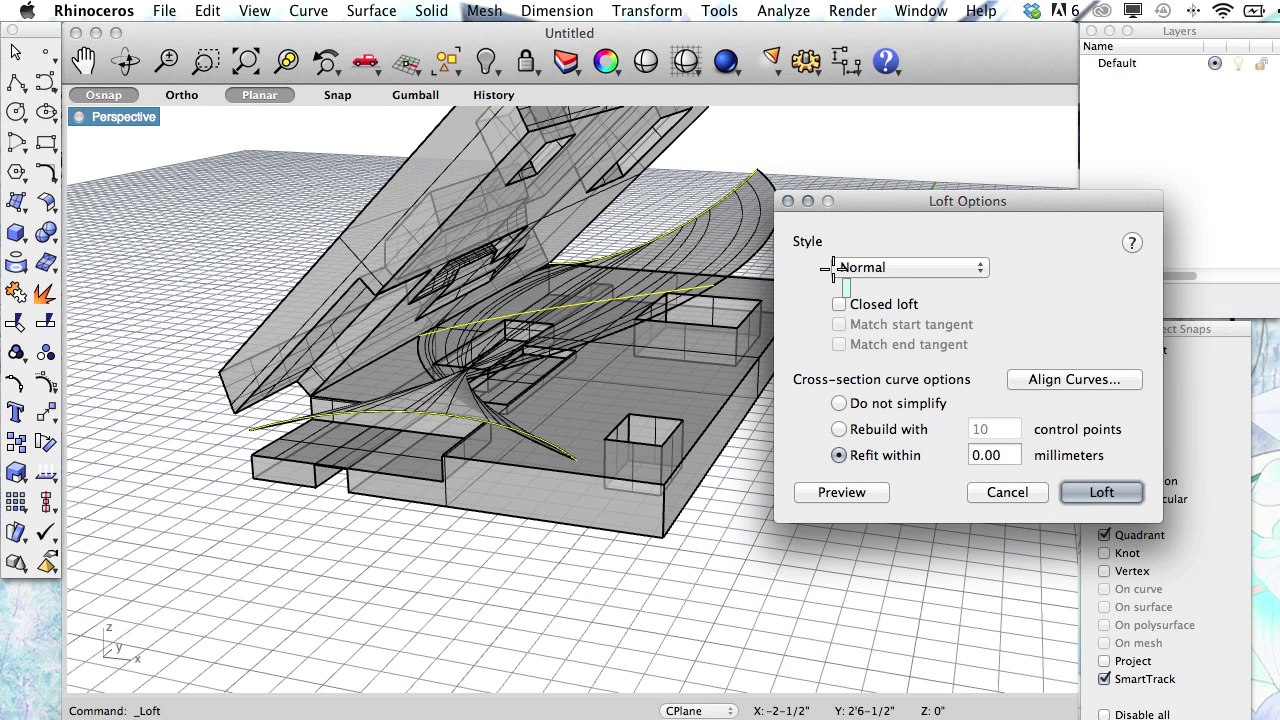
- Align the loft's shape curves, reversing the arched curve so its ends match the direction of the other two
left_click_drag(906, 200, 937, 152)
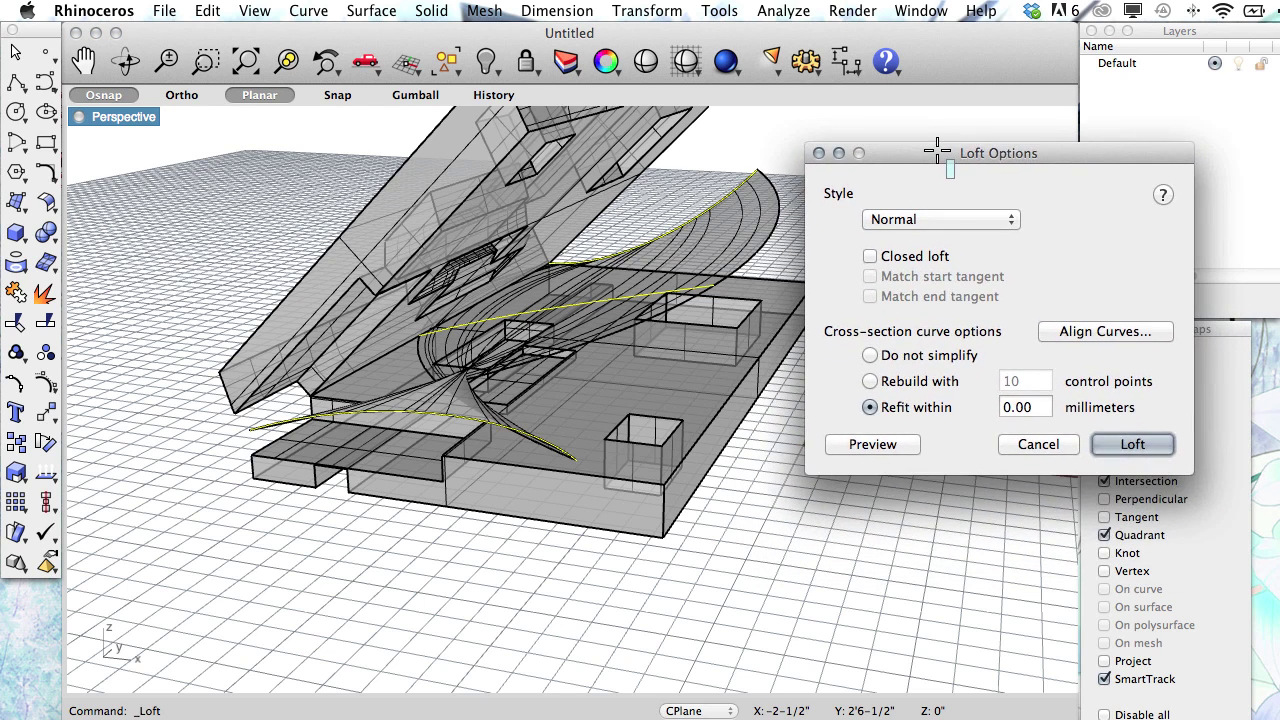
left_click(1078, 331)
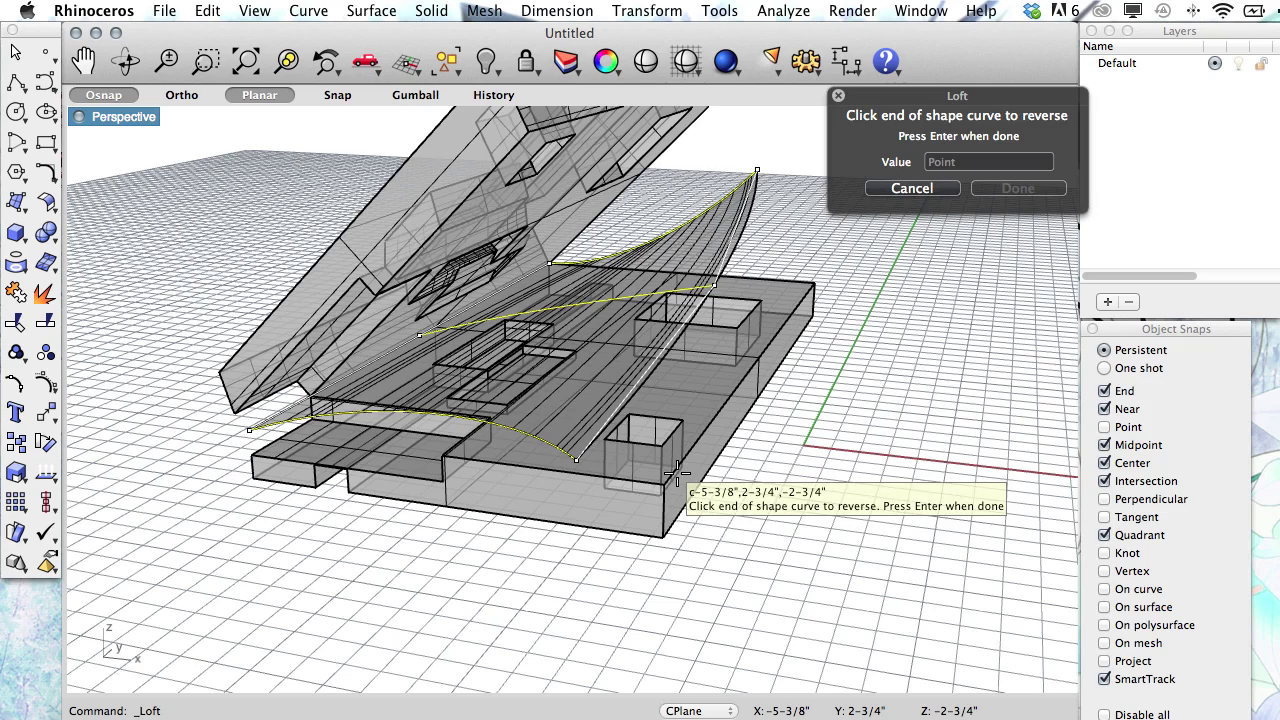
key("Return")
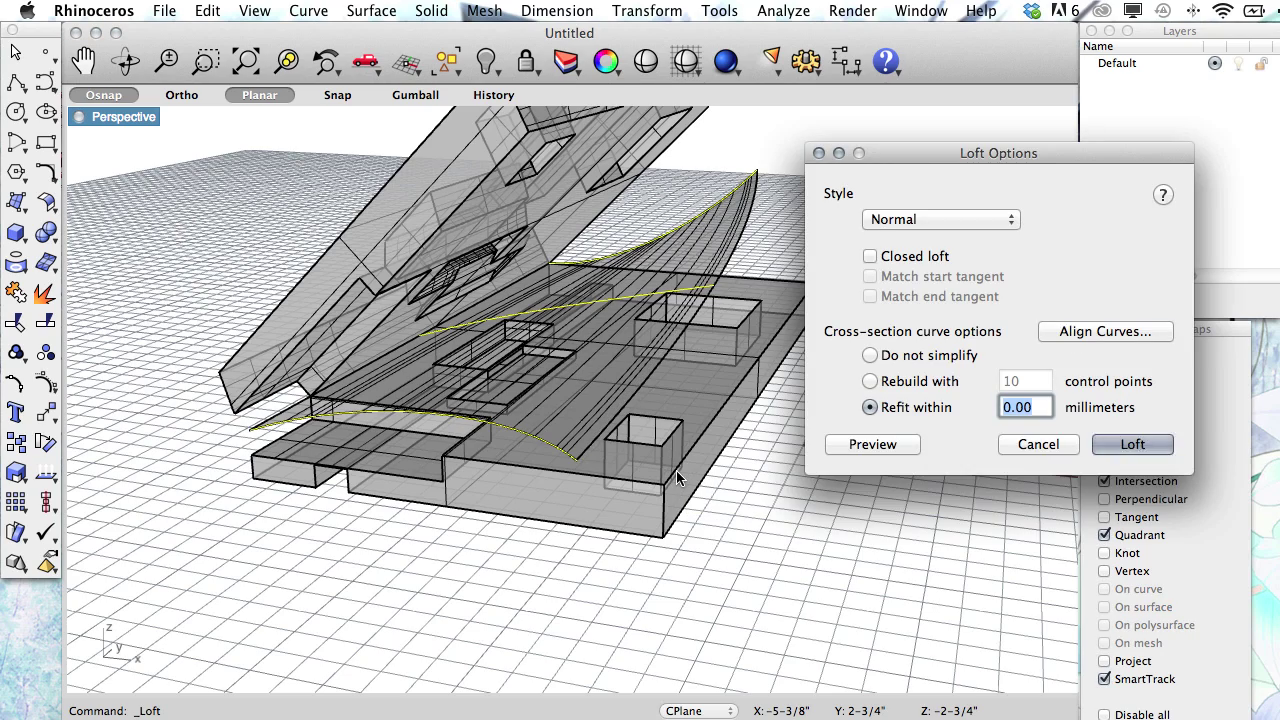
- Create the lofted surface with the Normal style, refitting the cross-section curves within 0.00 millimeters
left_click(1125, 444)
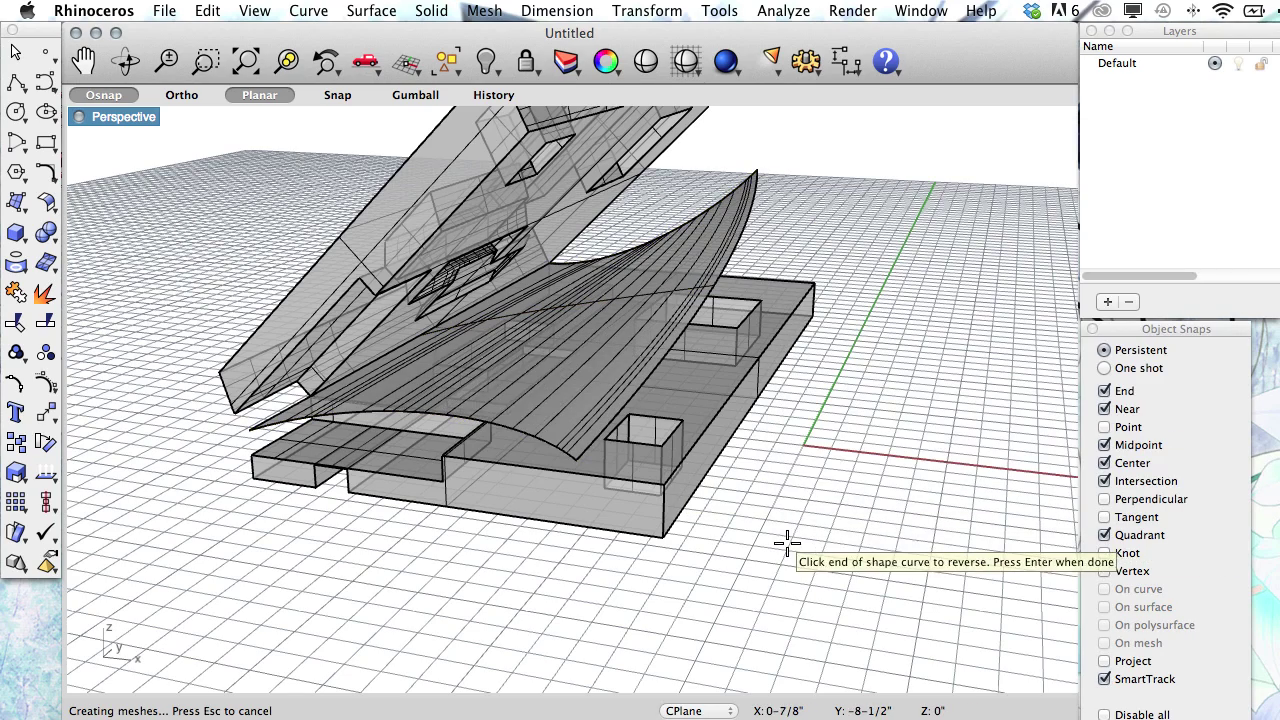
right_click_drag(783, 537, 535, 555)
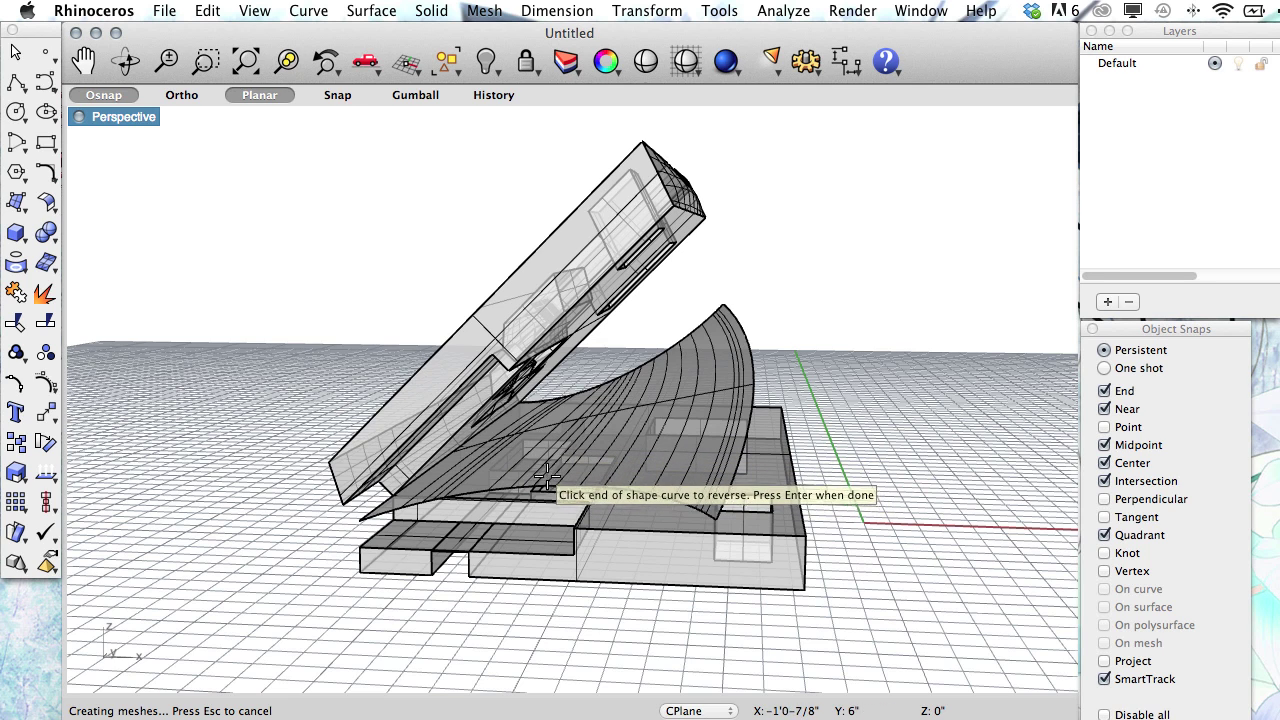
right_click_drag(545, 472, 555, 492)
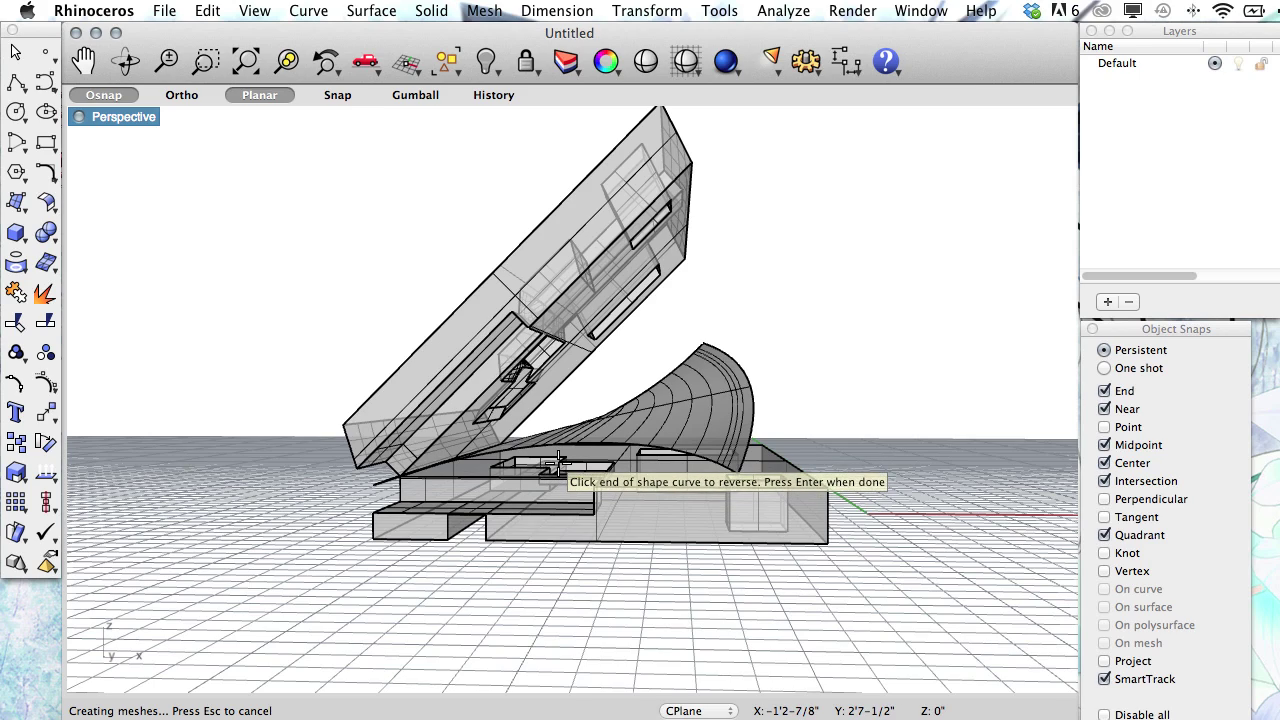
- Project the eight top edges of the base's large stepped opening onto the lofted surface, keeping the input and using the current output layer
scroll(555, 466, "up", 5)
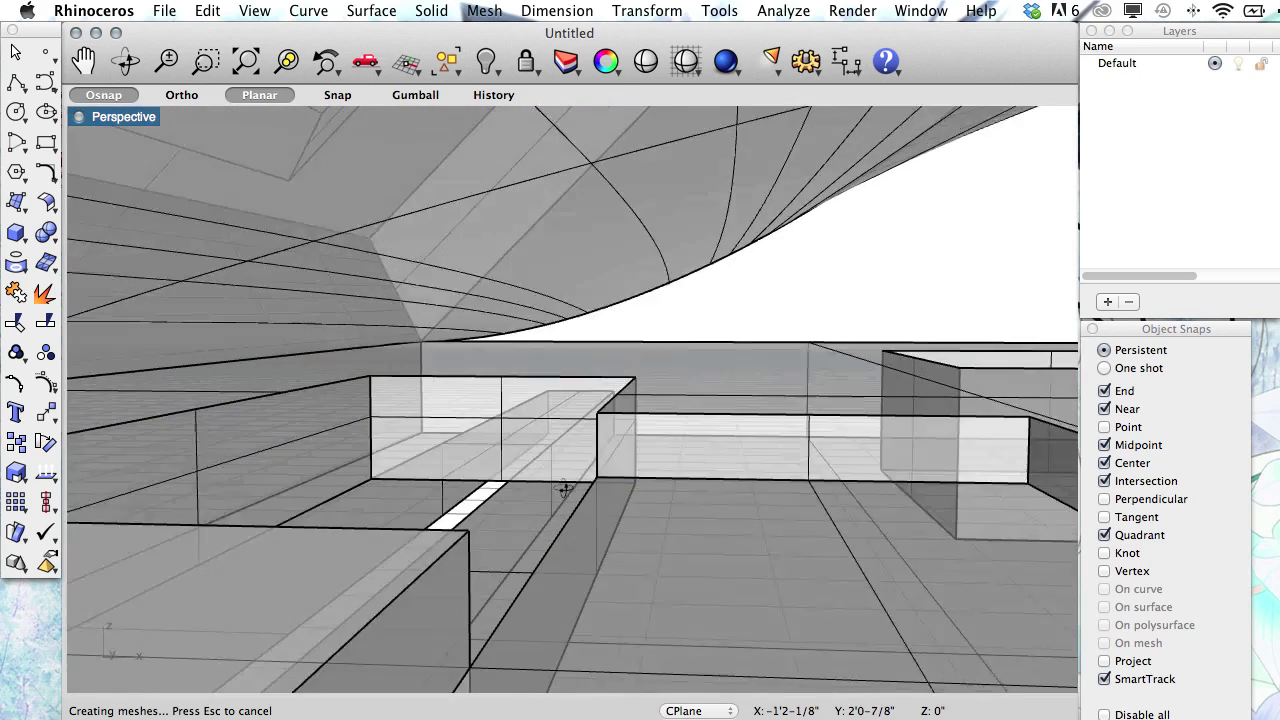
scroll(565, 490, "up", 2)
scroll(567, 487, "down", 3)
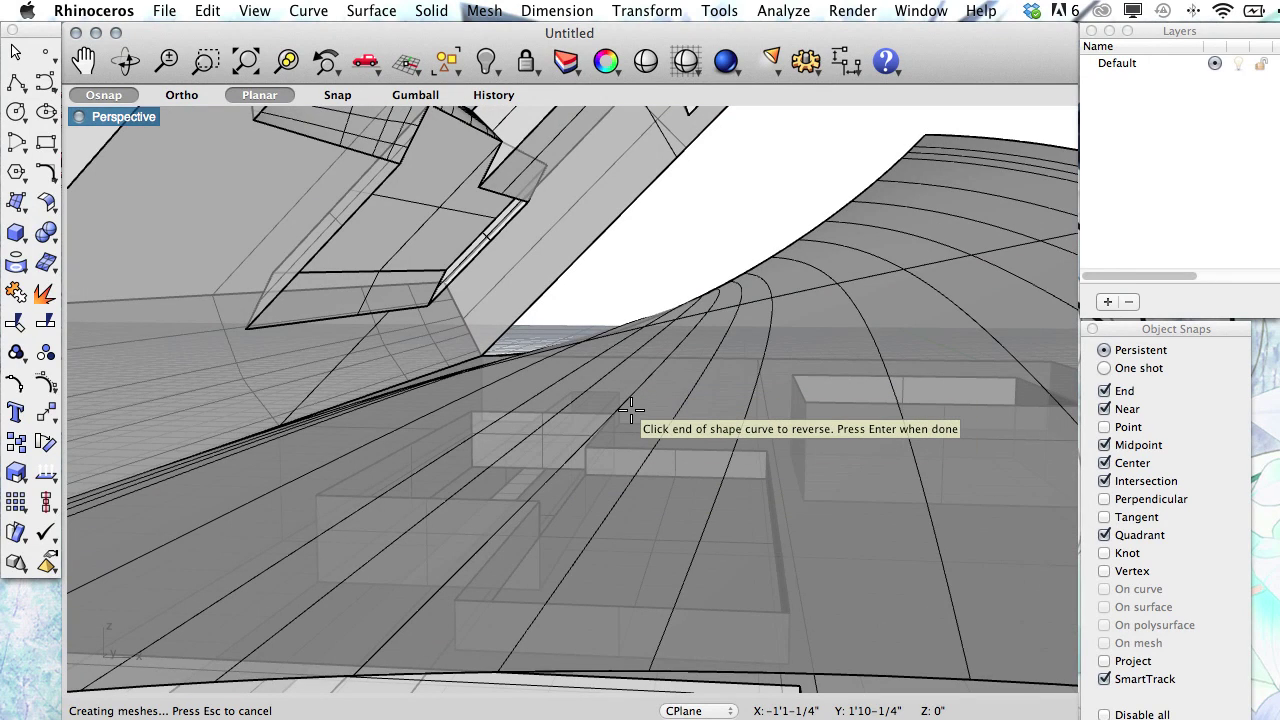
key("Return")
type("Project")
key("Return")
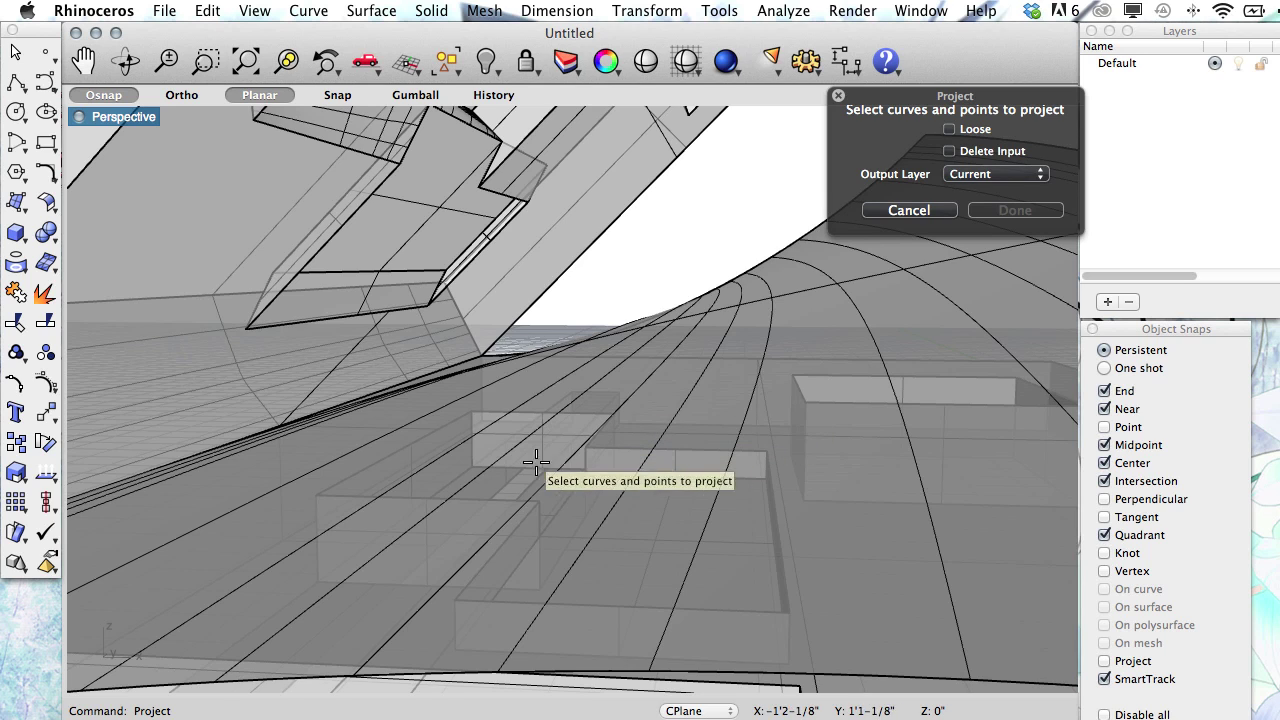
left_click(412, 443)
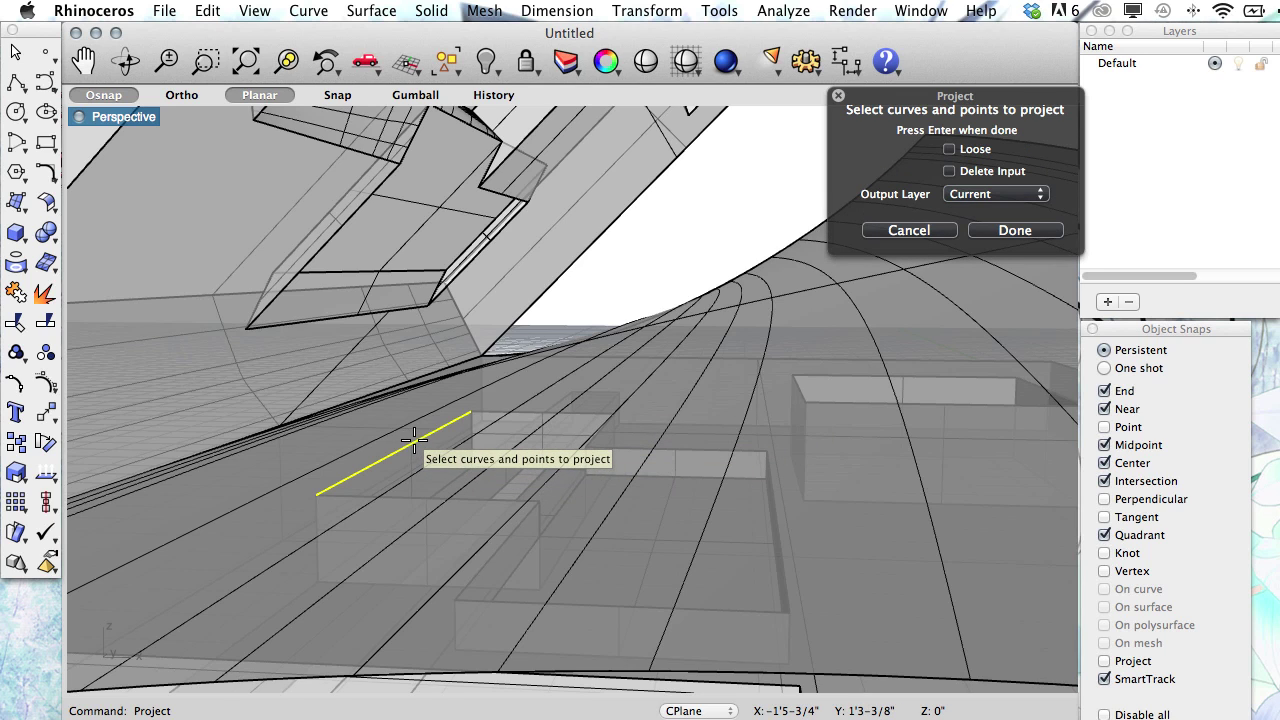
left_click(486, 413)
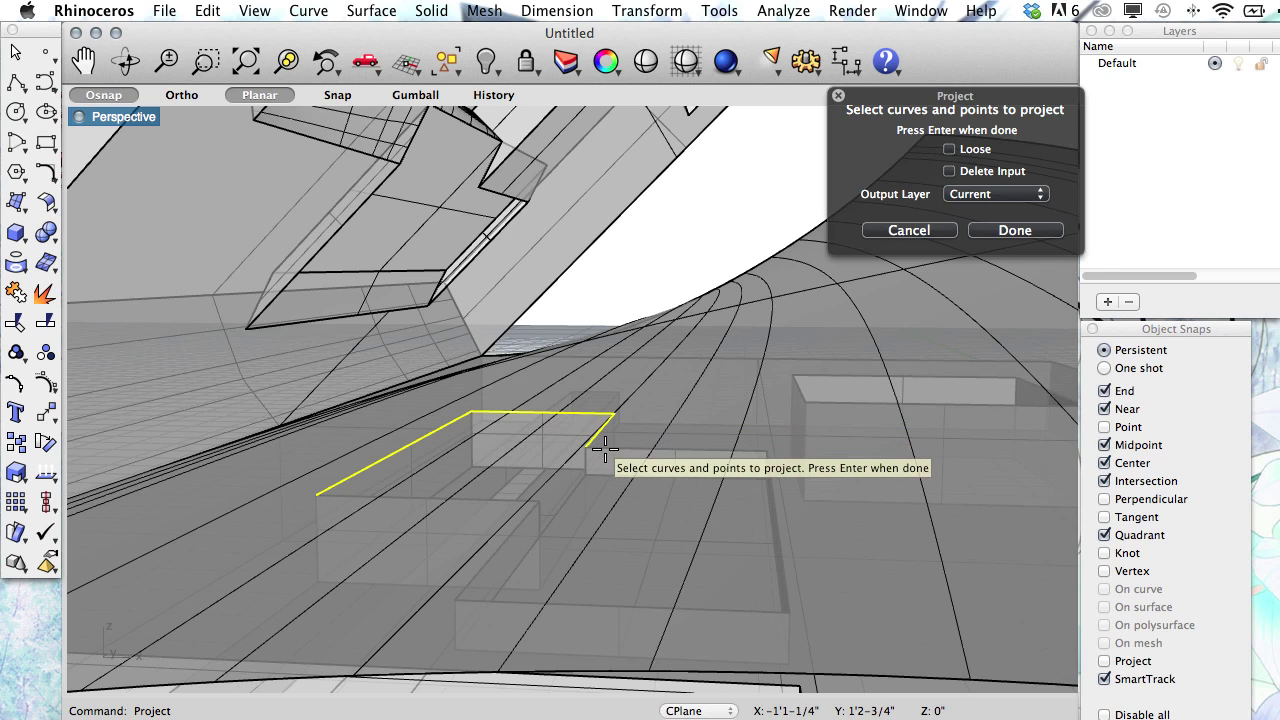
left_click(650, 449)
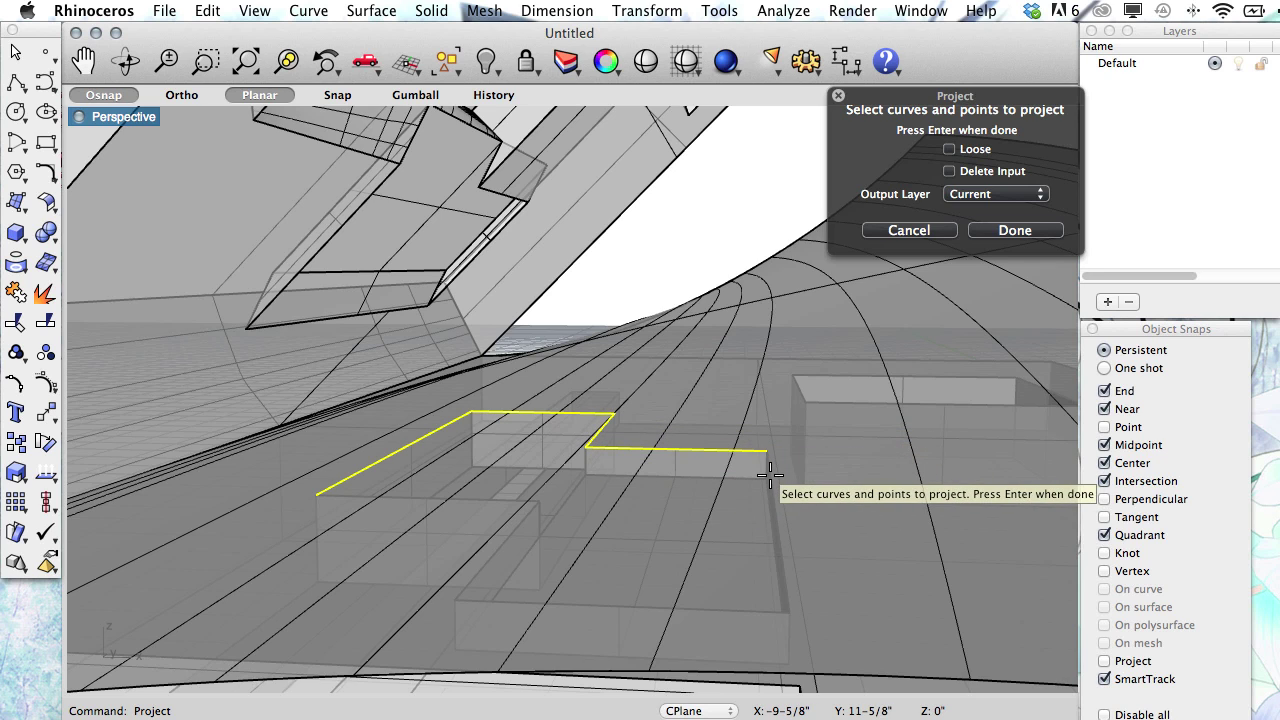
left_click(770, 477)
left_click(600, 606)
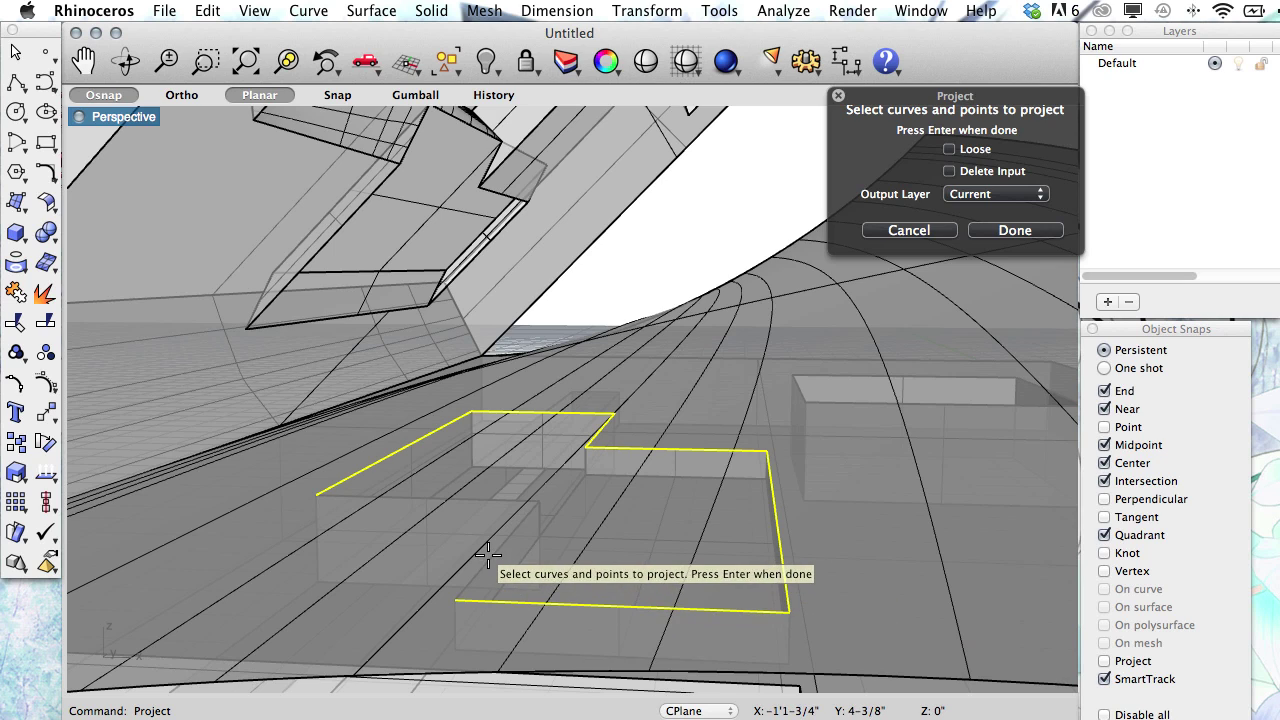
left_click(490, 554)
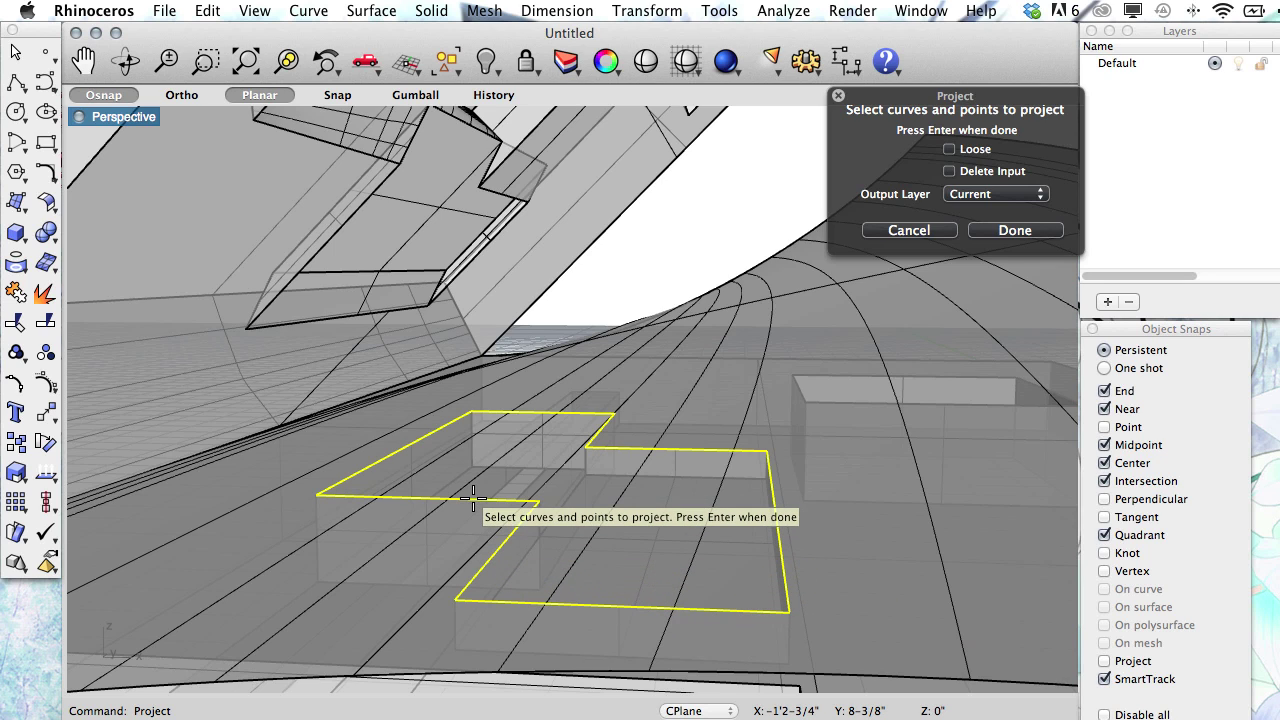
key("Return")
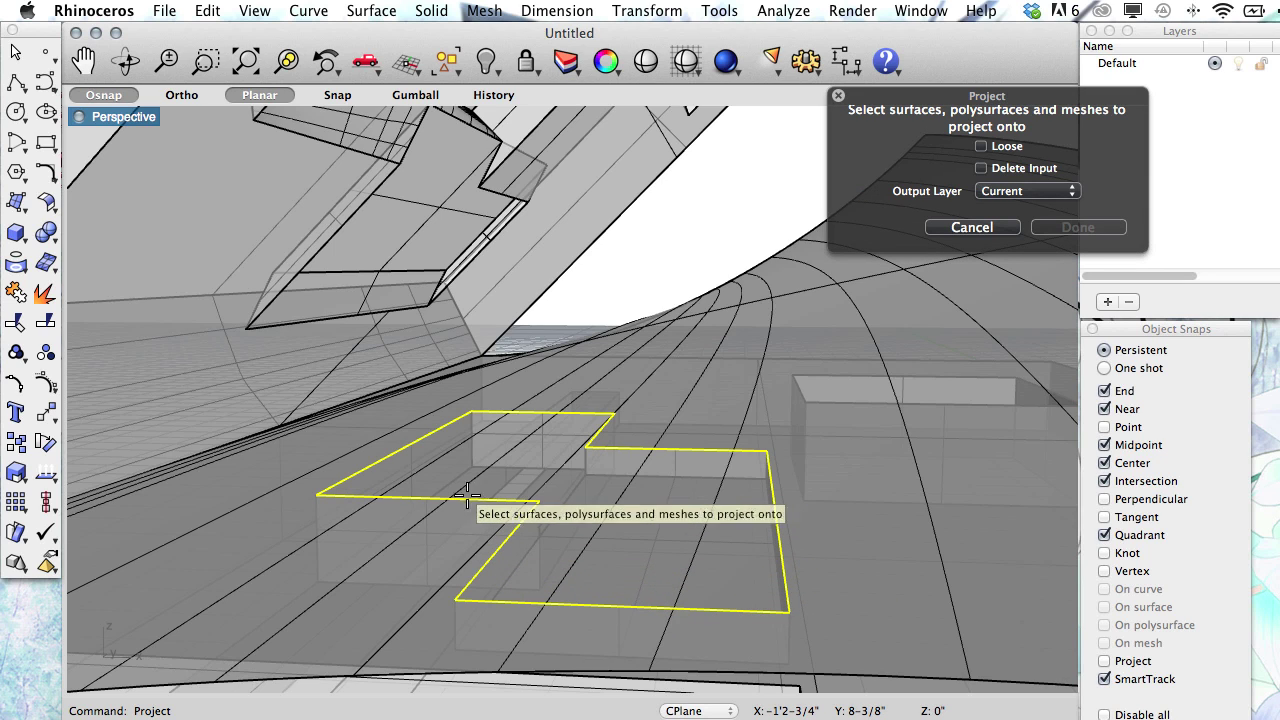
left_click(720, 289)
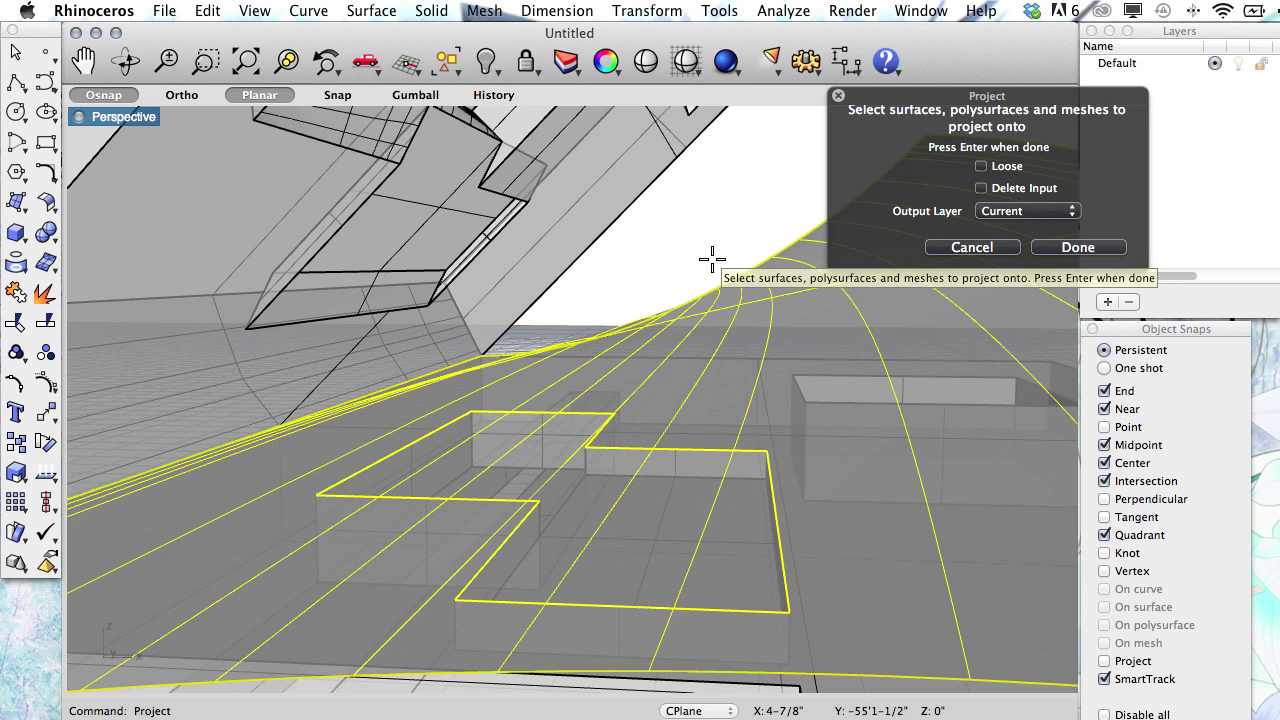
key("Return")
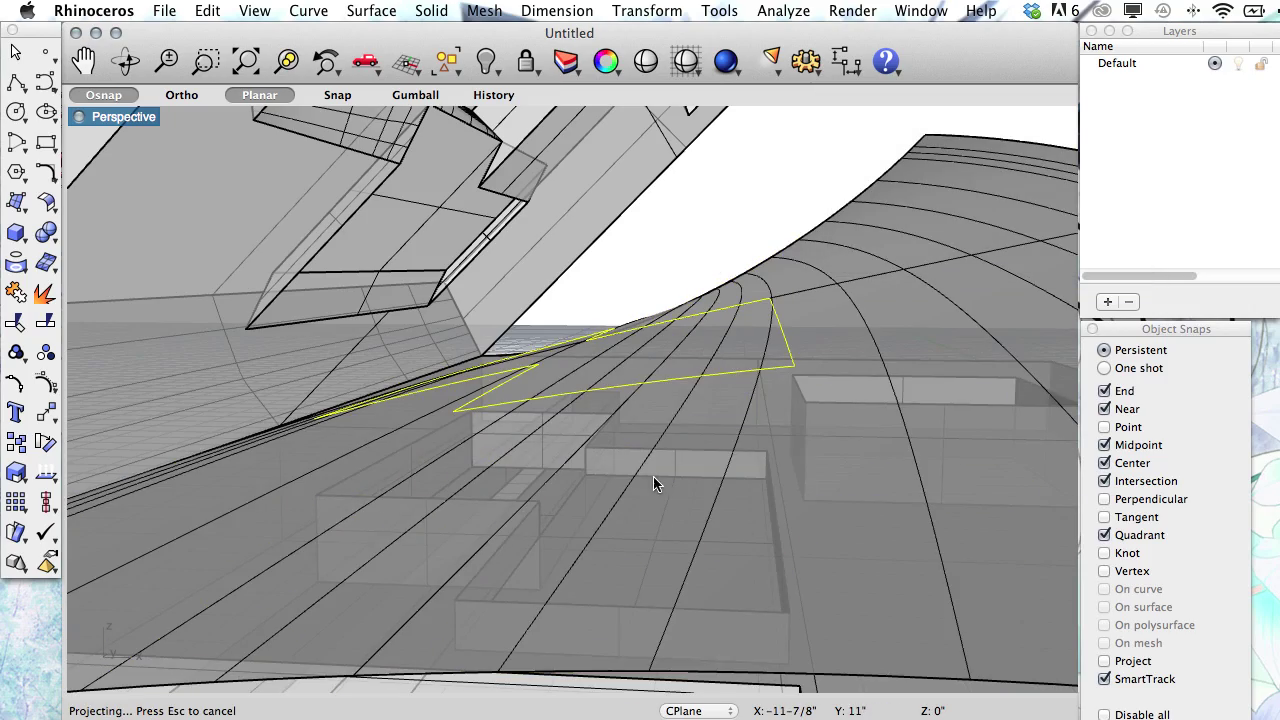
- Join the eight projected curves on the lofted surface into one closed outline, leaving the base polysurface out of the selection
right_click_drag(654, 477, 697, 473)
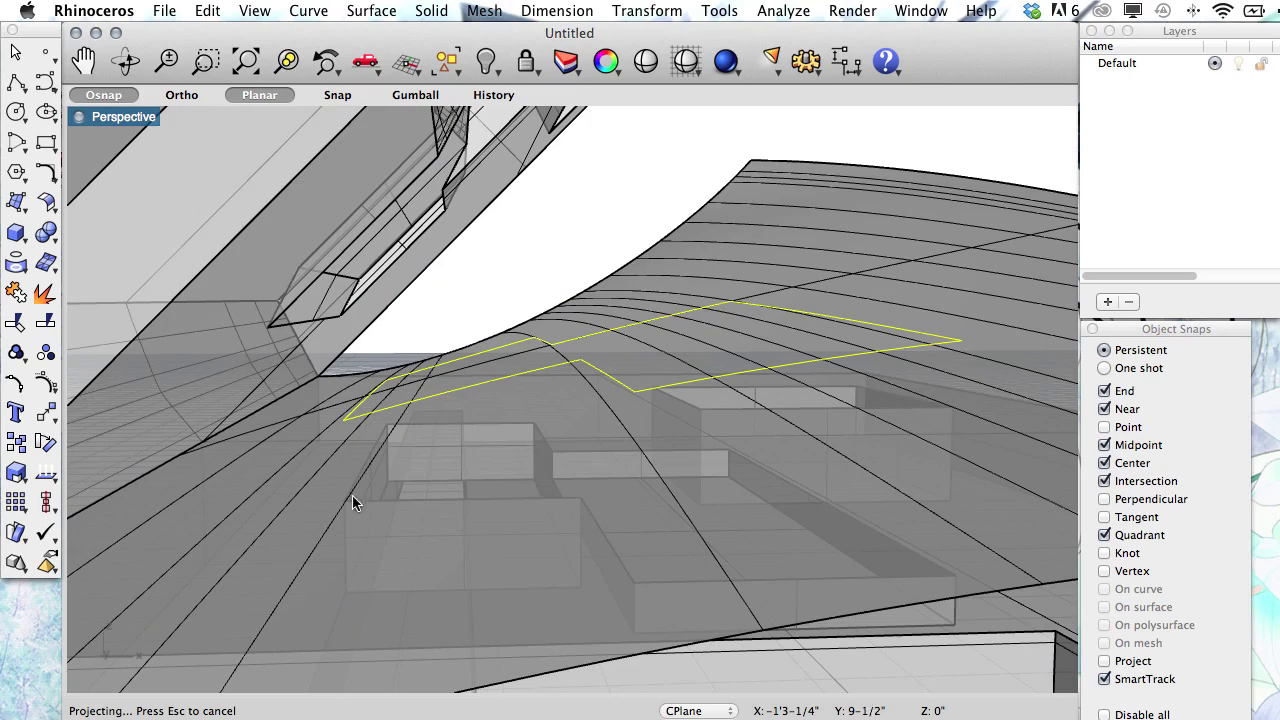
right_click_drag(636, 440, 671, 493)
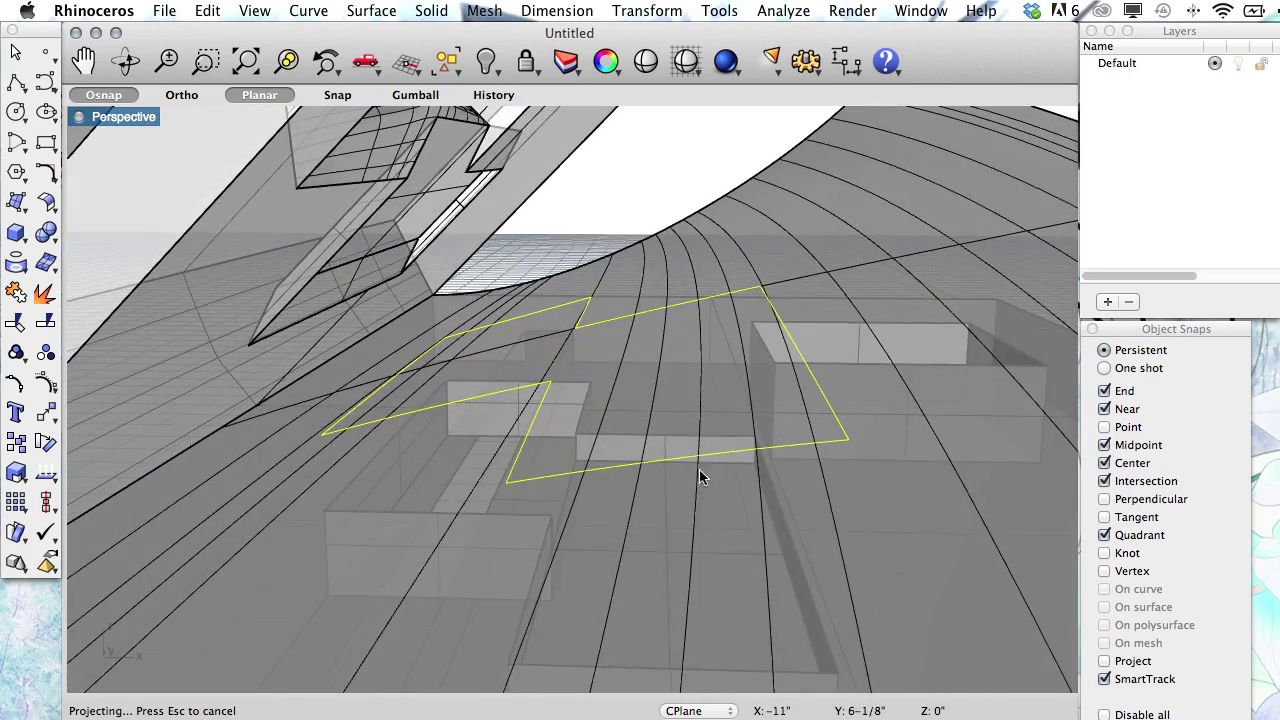
right_click_drag(670, 568, 664, 533)
right_click_drag(646, 424, 635, 470)
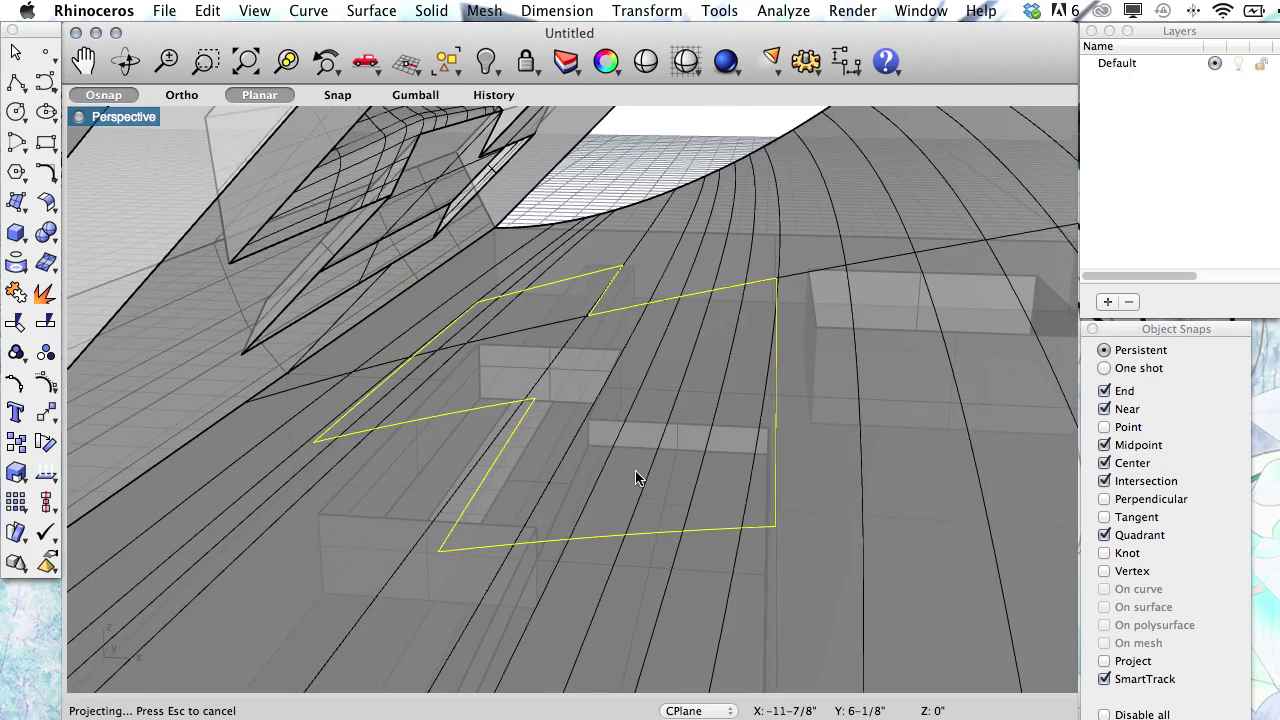
left_click(520, 402)
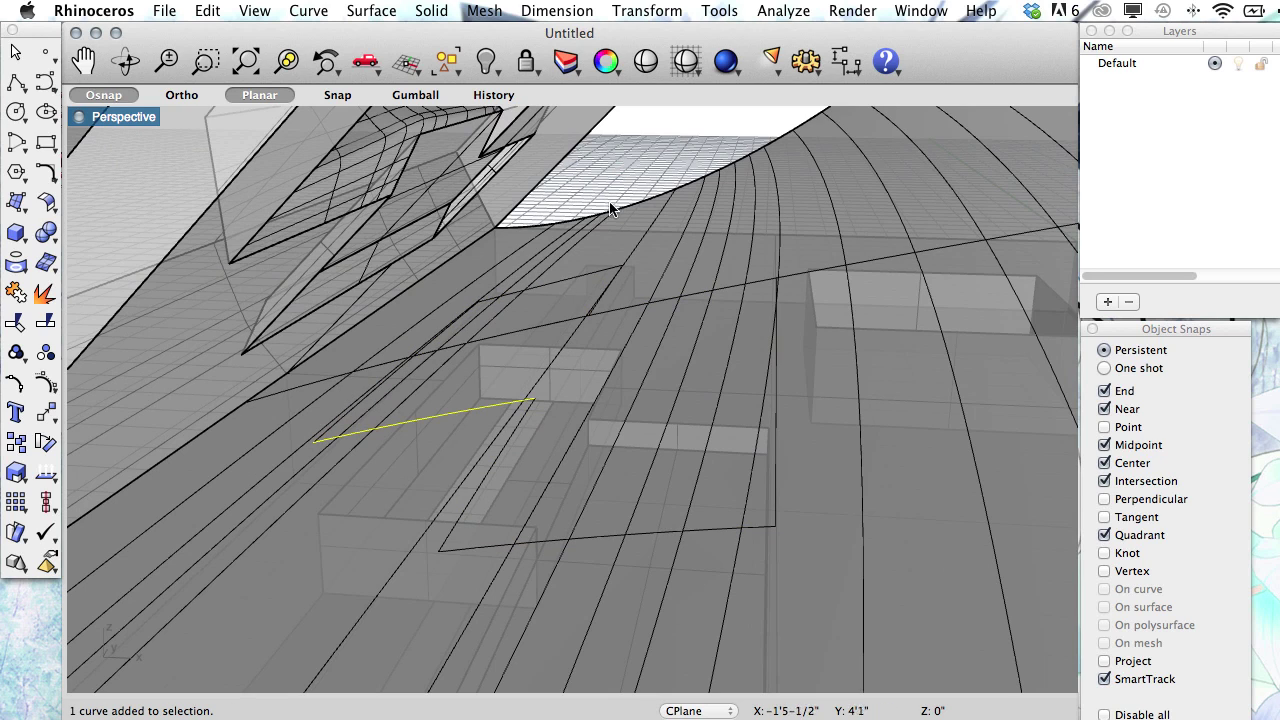
left_click(514, 440)
left_click(634, 533)
left_click(772, 497)
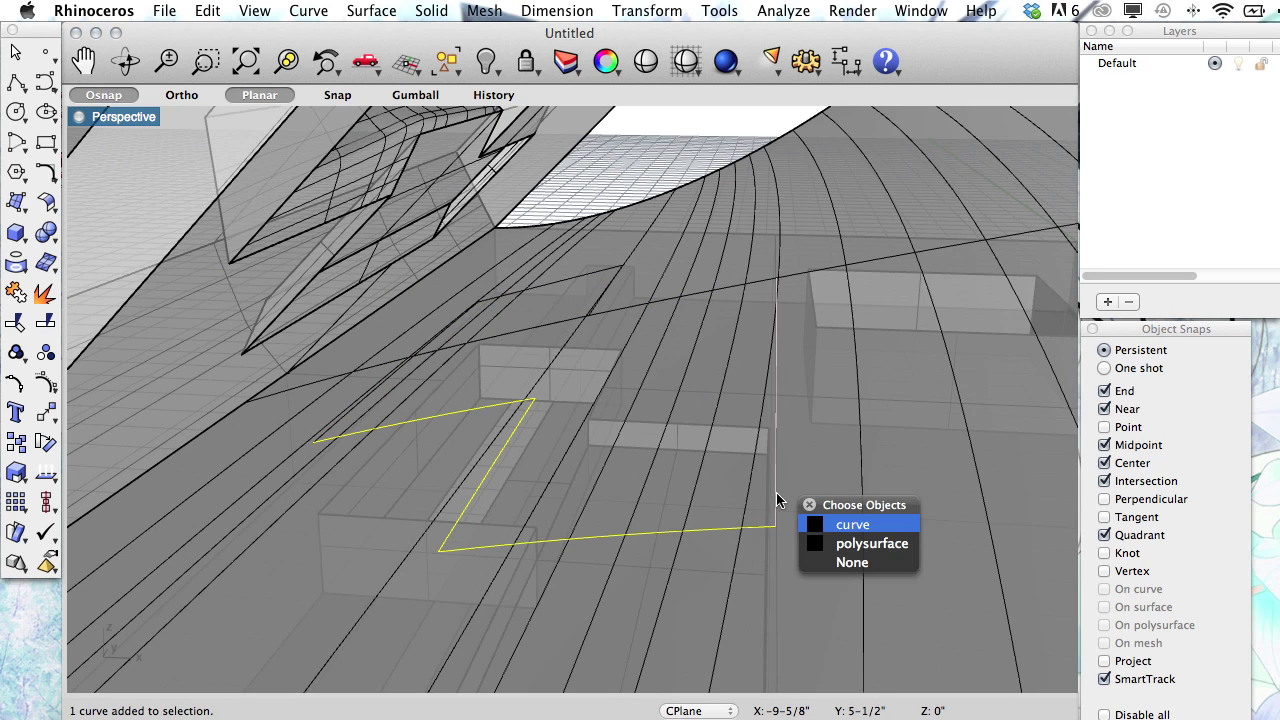
left_click(860, 527)
left_click(607, 278)
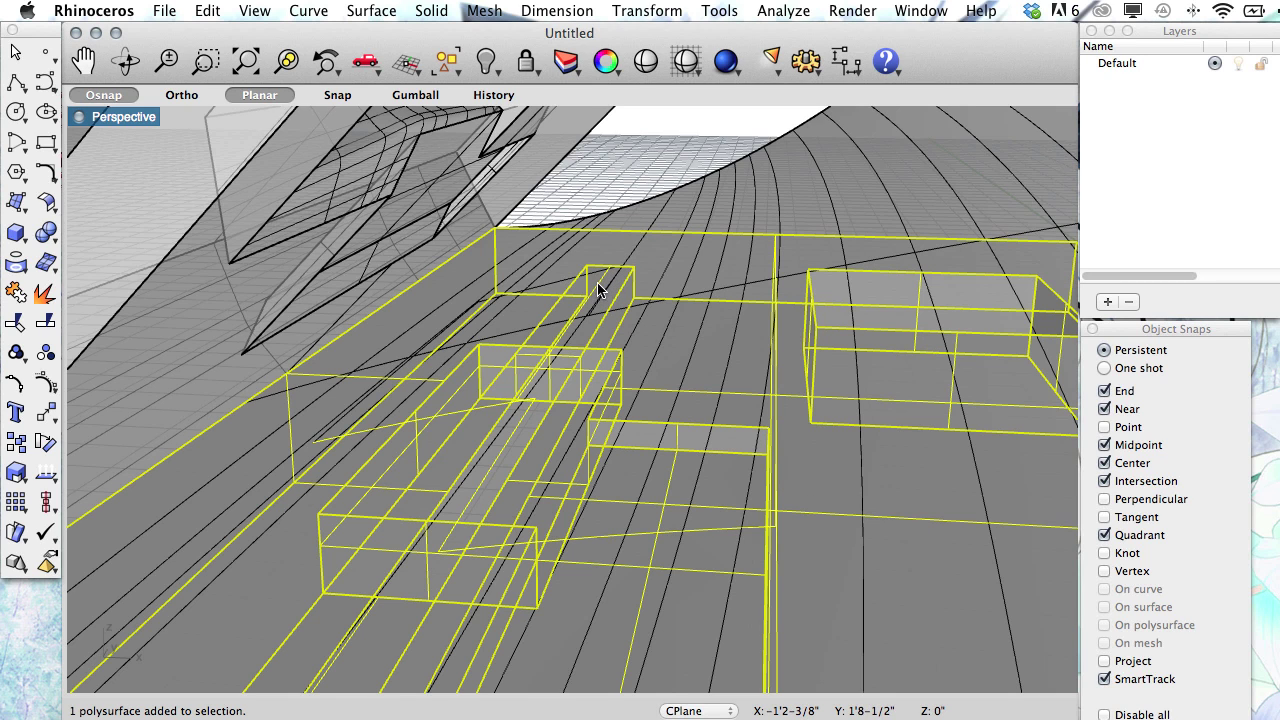
left_click(583, 301)
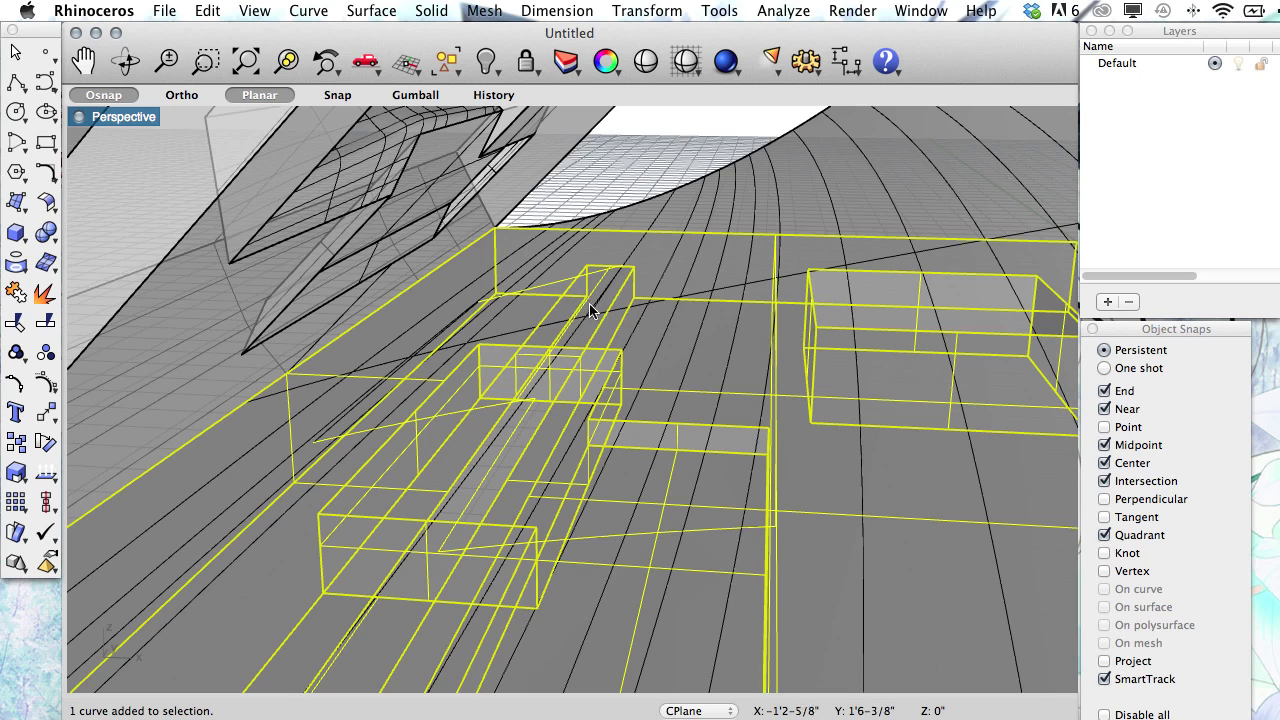
left_click(498, 250, "super")
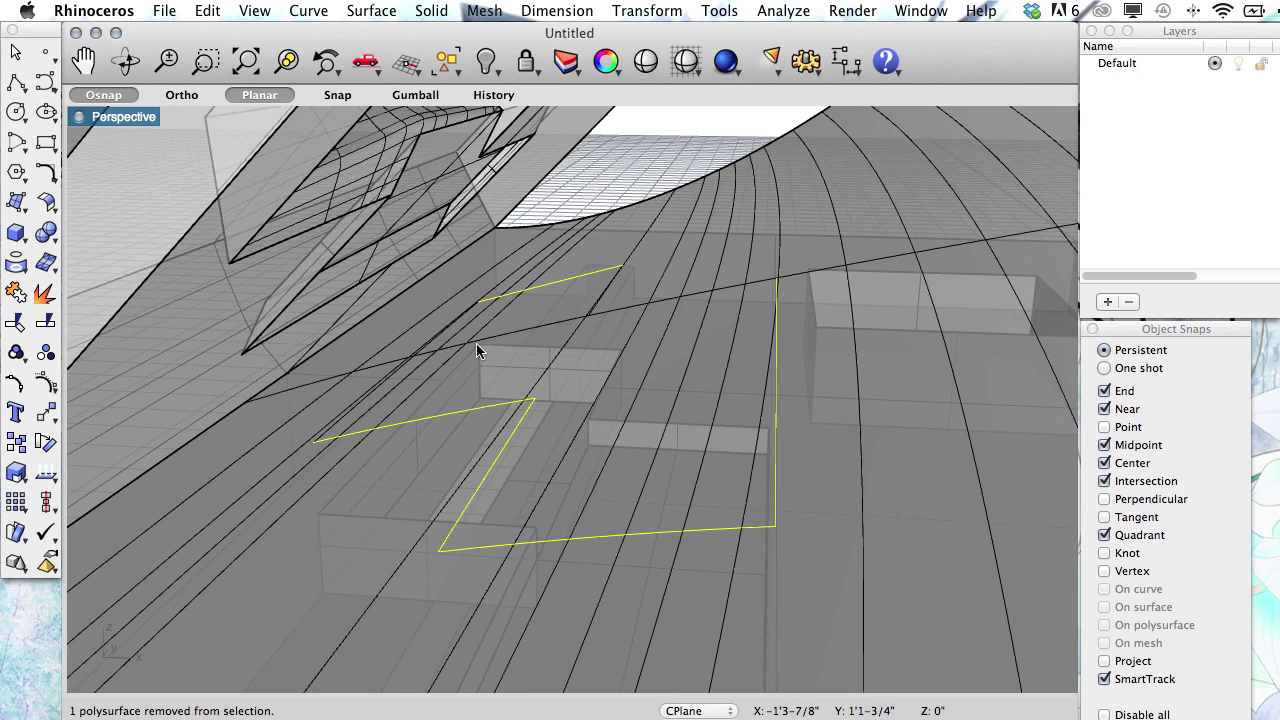
left_click(348, 412, "shift")
left_click(597, 305, "shift")
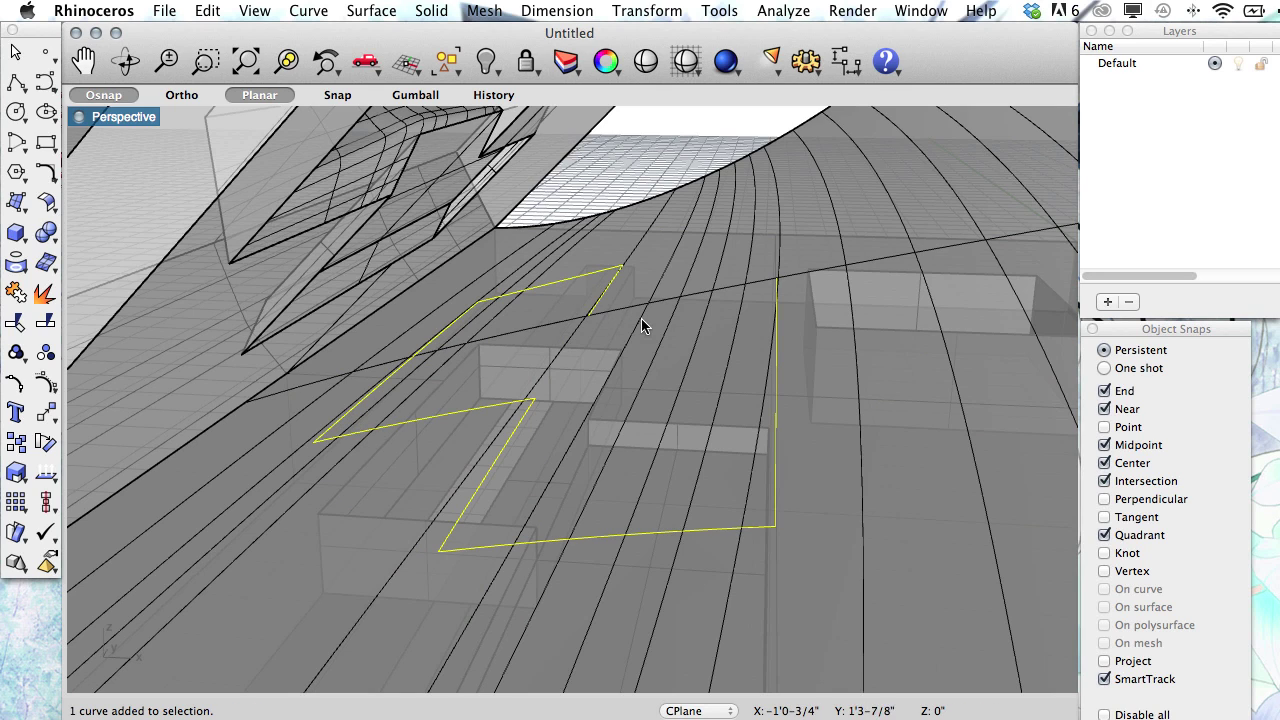
left_click(768, 286, "shift")
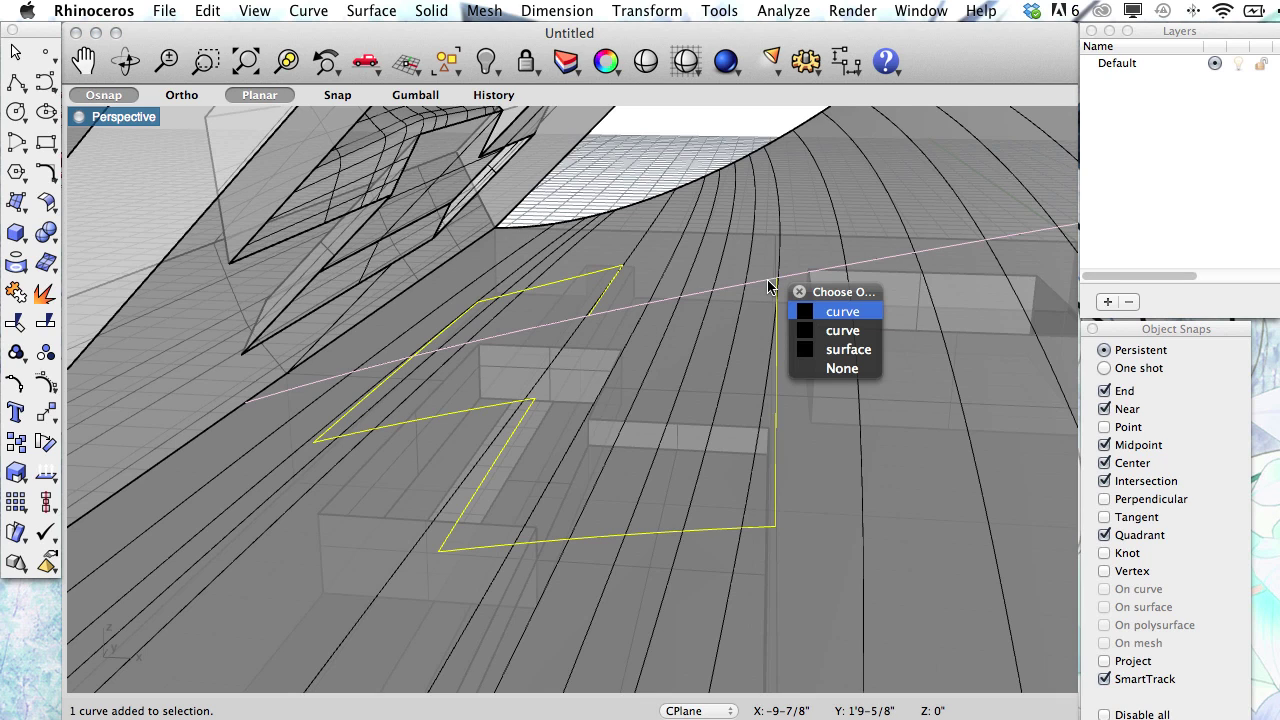
left_click(846, 330)
type("Join")
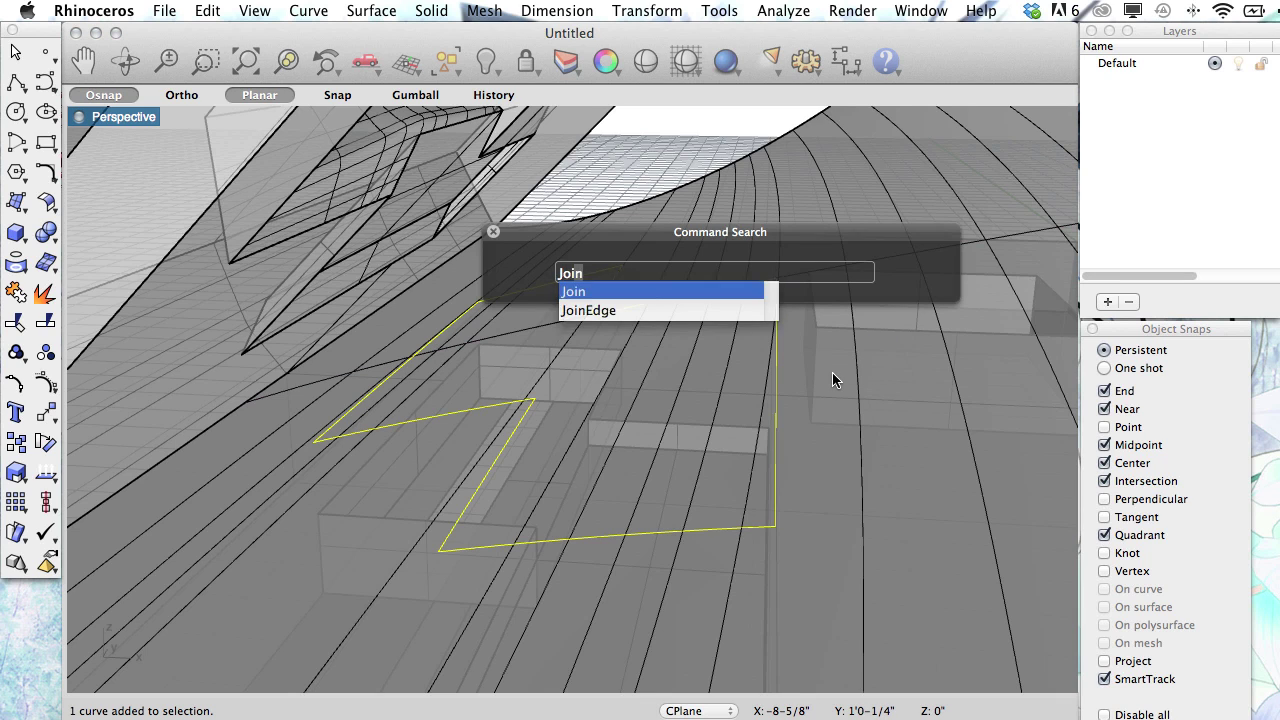
key("Return")
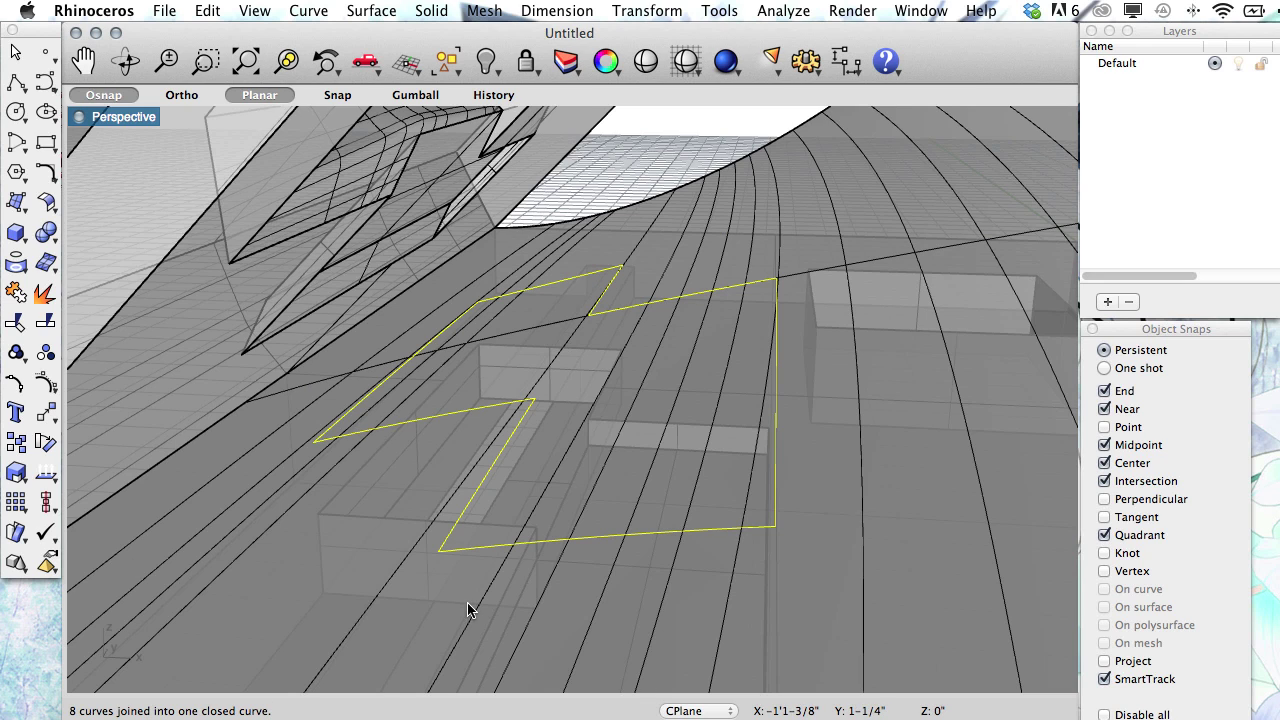
- Trim away the part of the lofted surface inside the joined outline, using that closed curve as the cutting object
key("Escape")
type("Trim")
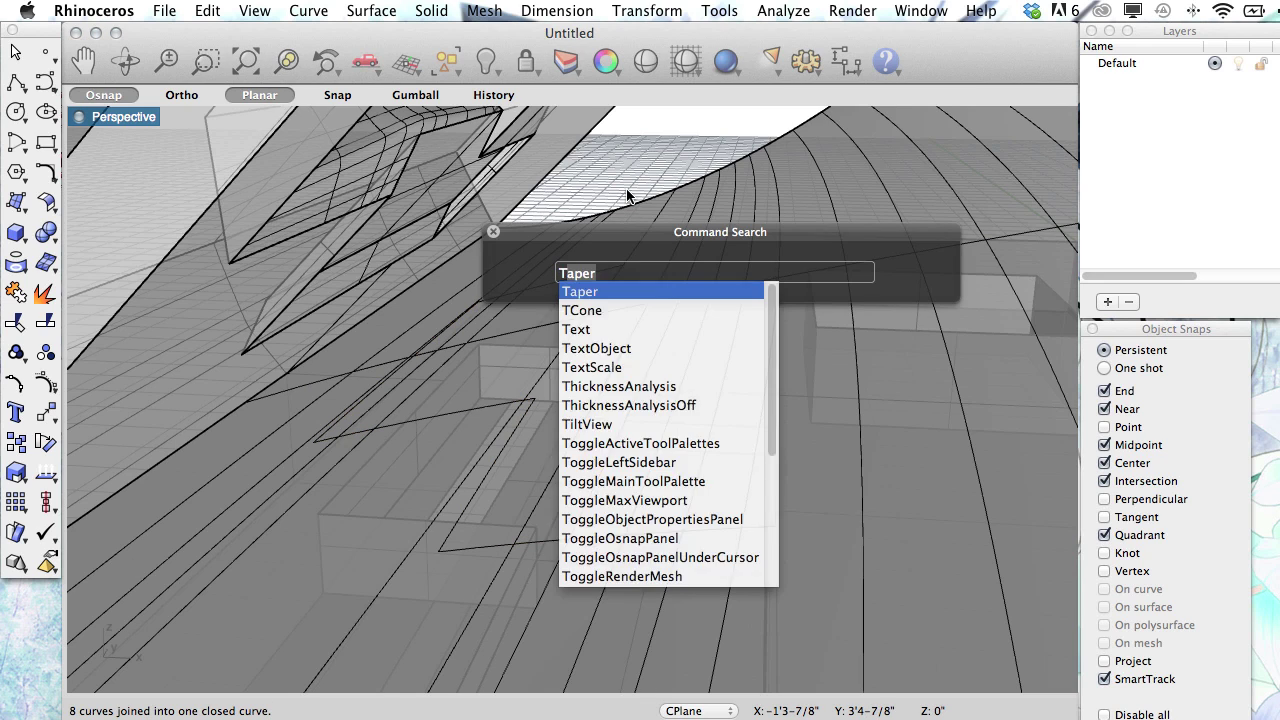
key("Return")
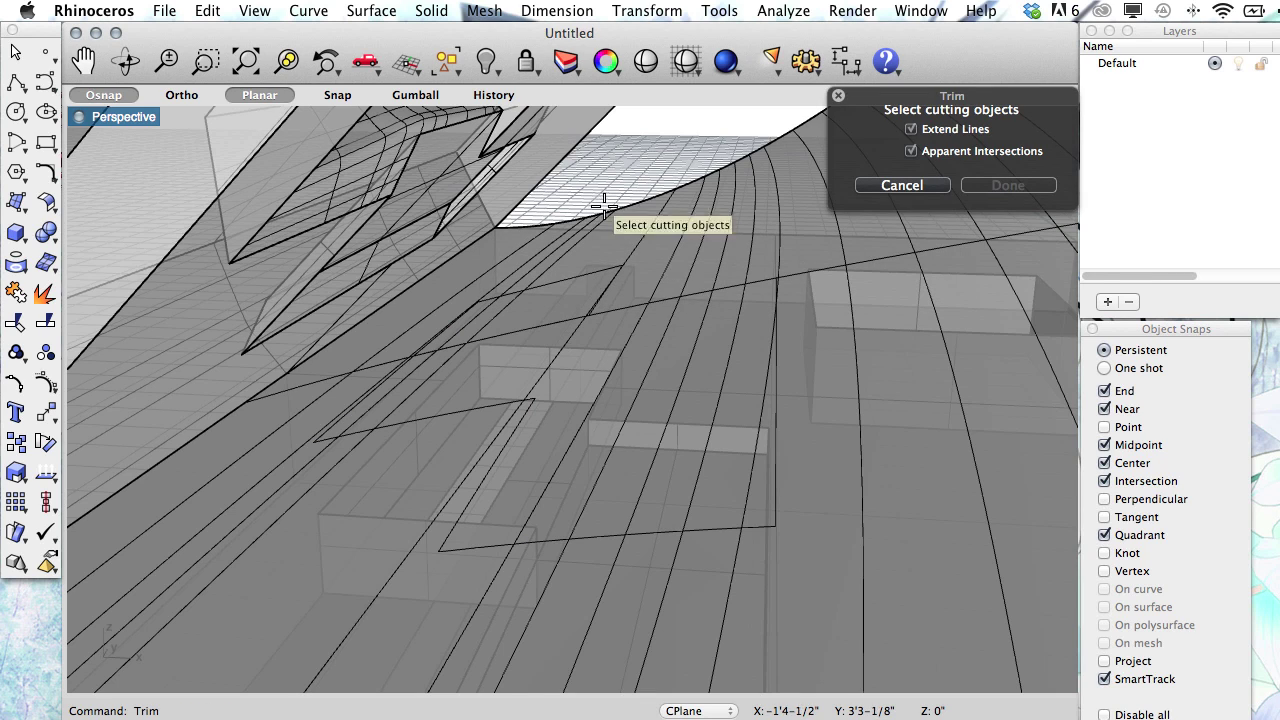
left_click(585, 274)
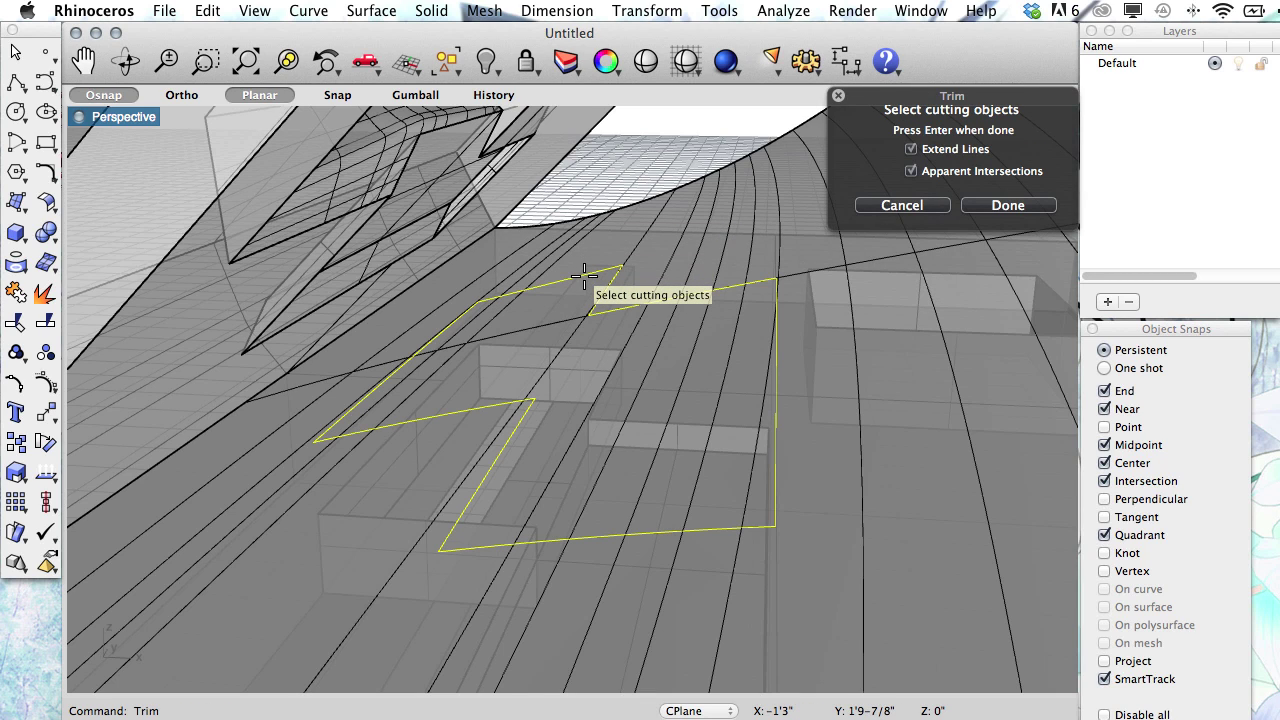
key("Return")
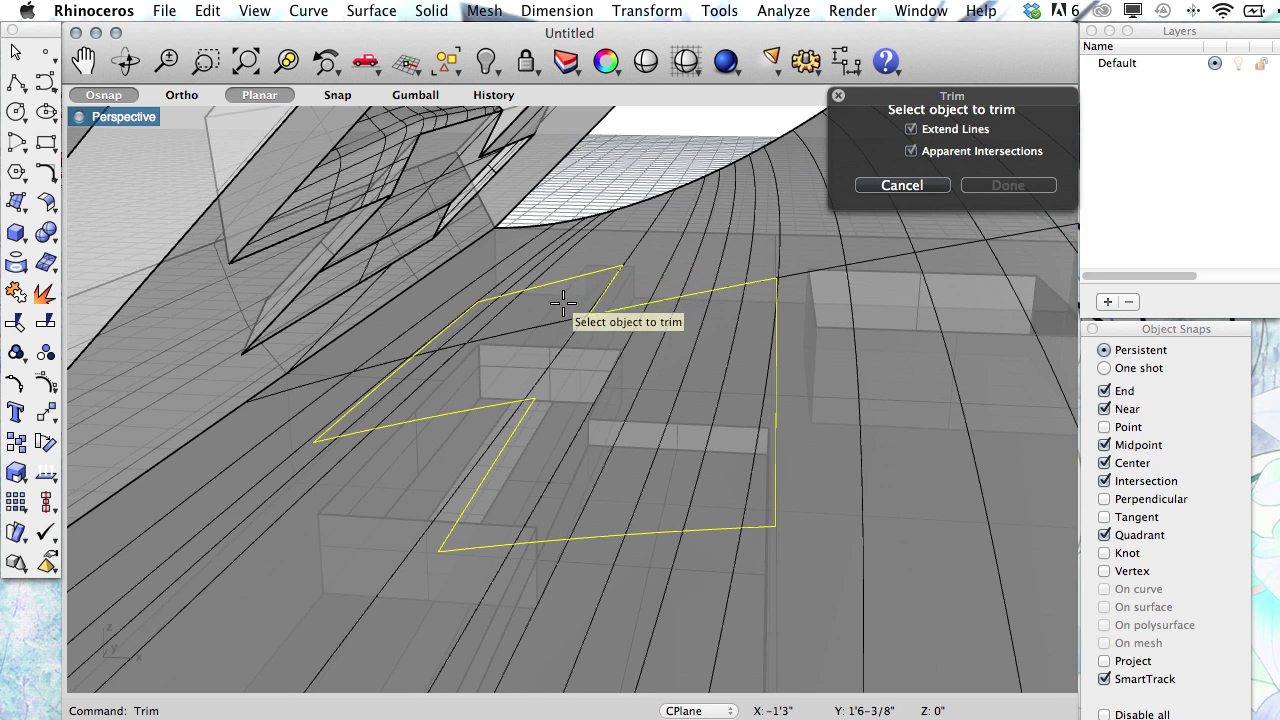
left_click(563, 302)
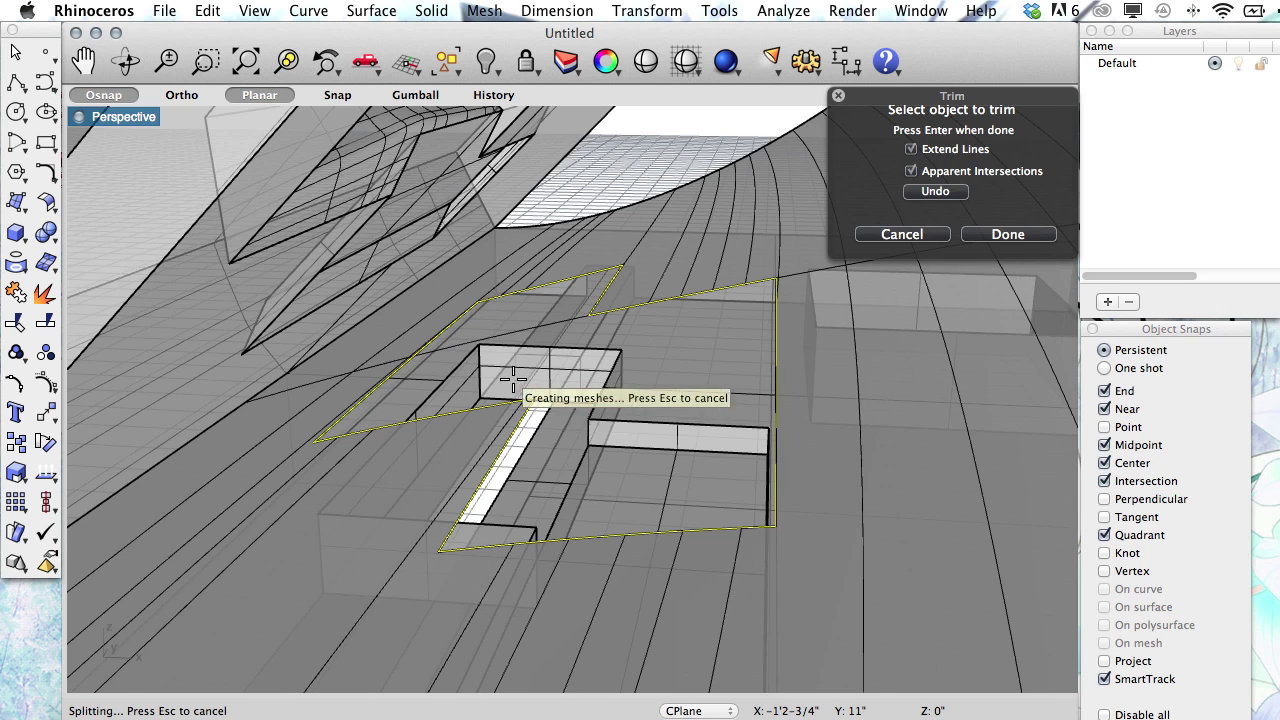
key("Return")
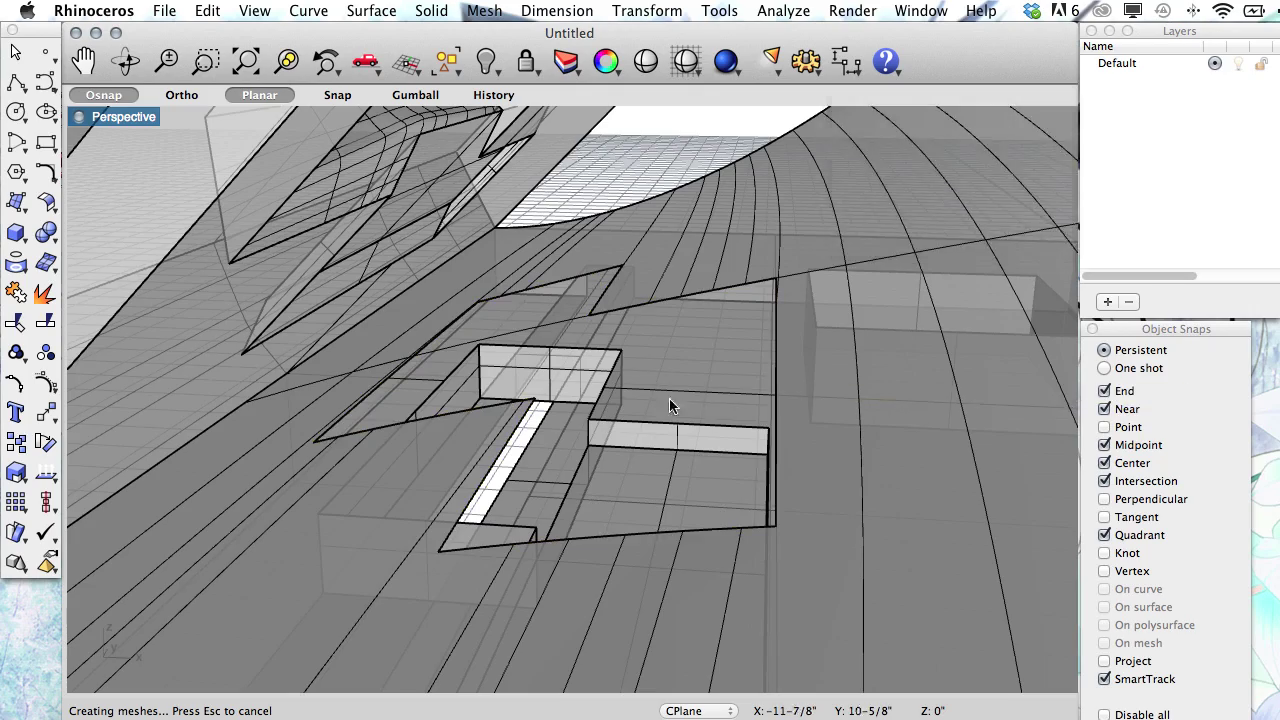
right_click_drag(645, 392, 773, 352)
scroll(703, 397, "down", 10)
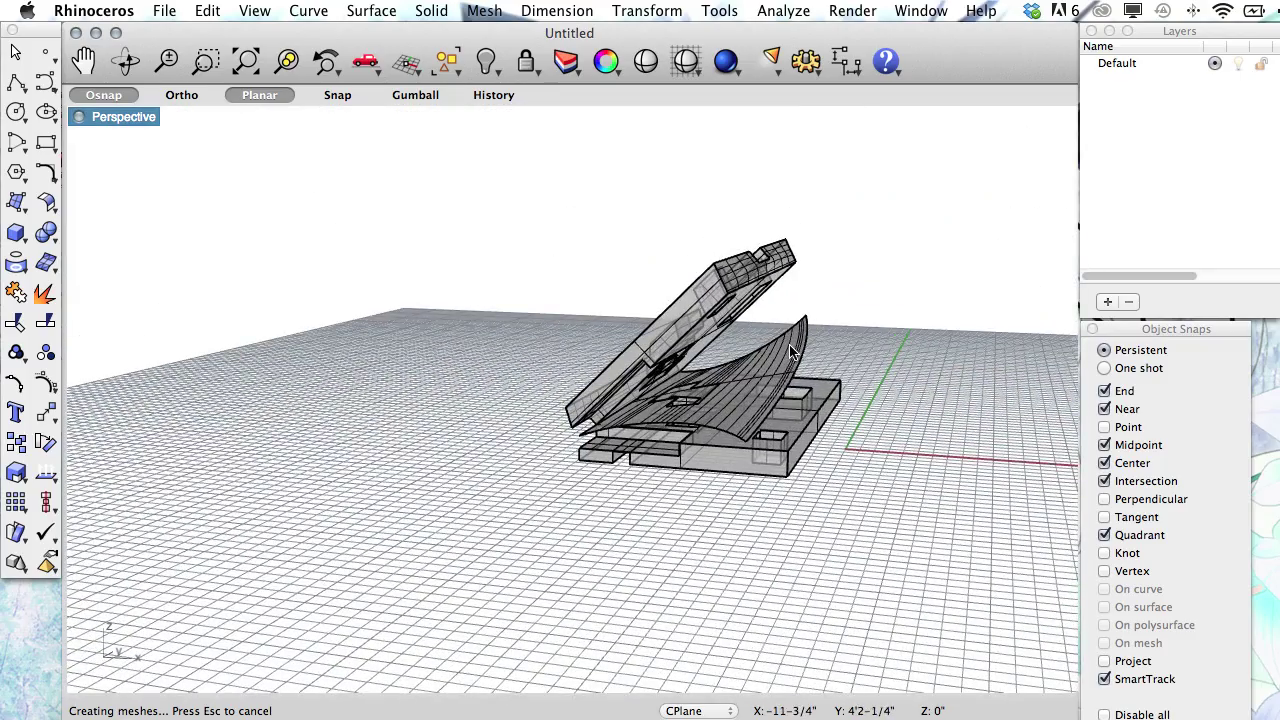
right_click_drag(806, 441, 804, 527)
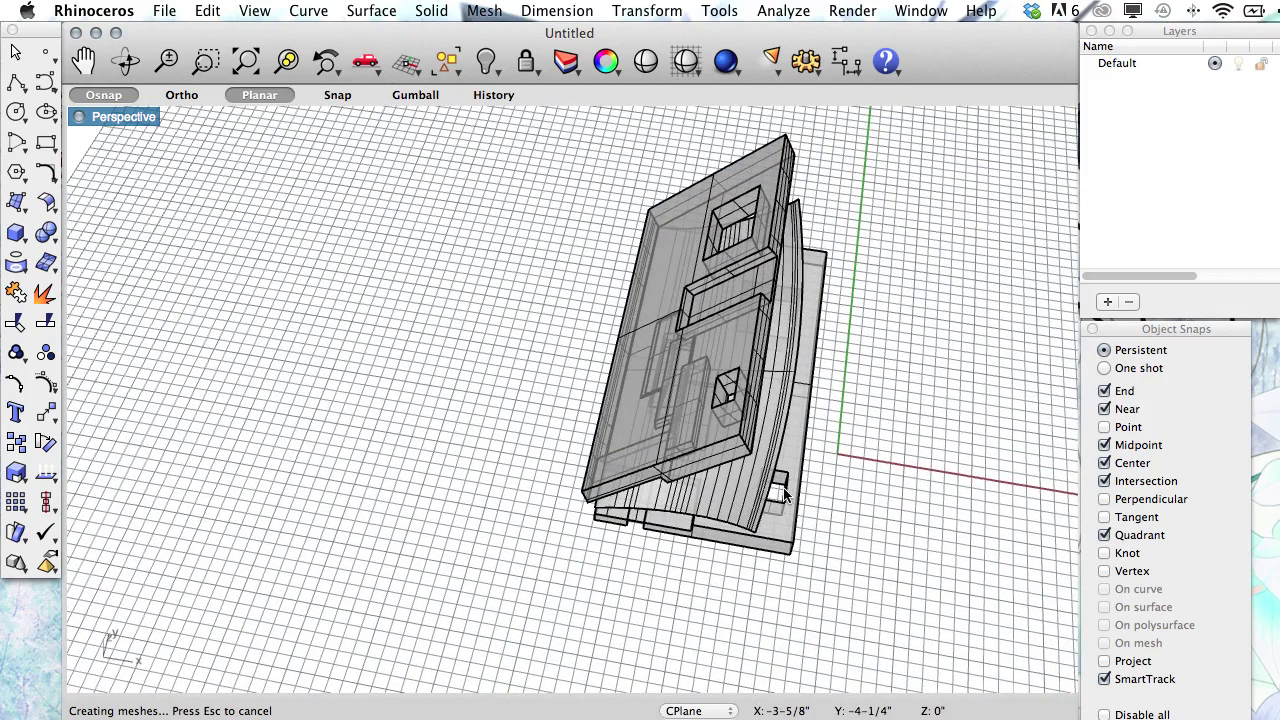